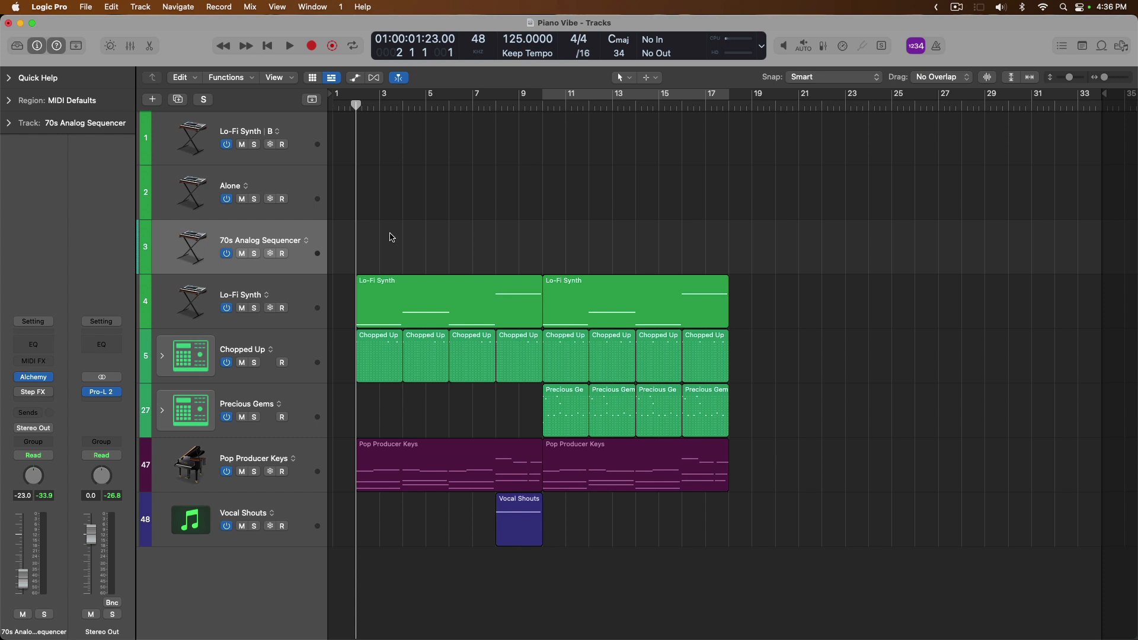
# Step: Play the arrangement from bar 2 through bar 17 and stop playback
pyautogui.press('space')
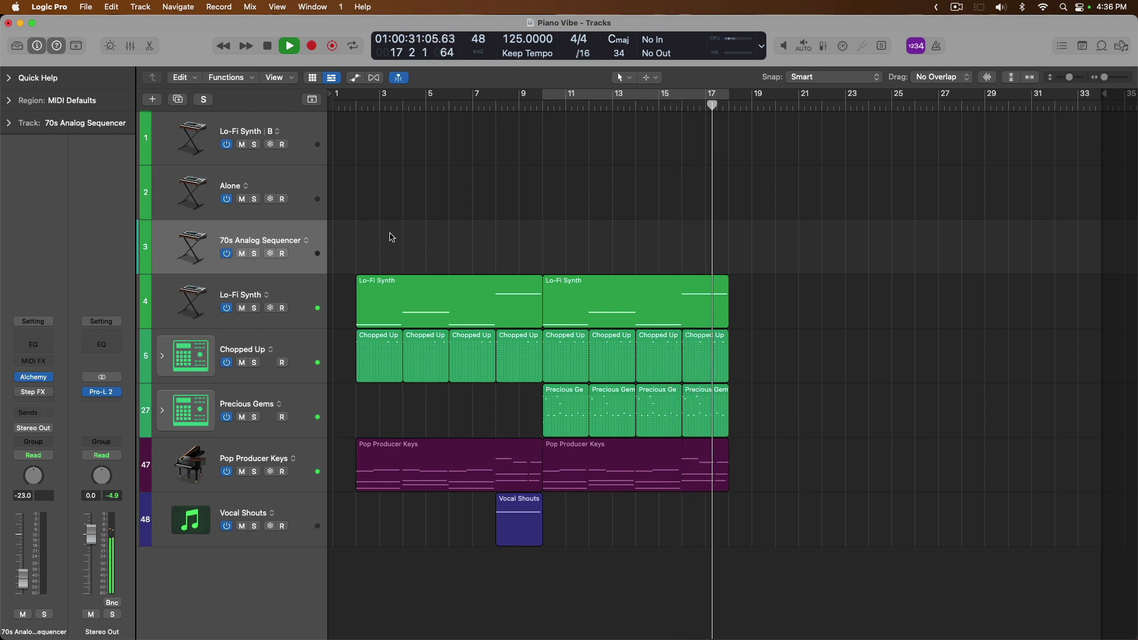
pyautogui.press('space')
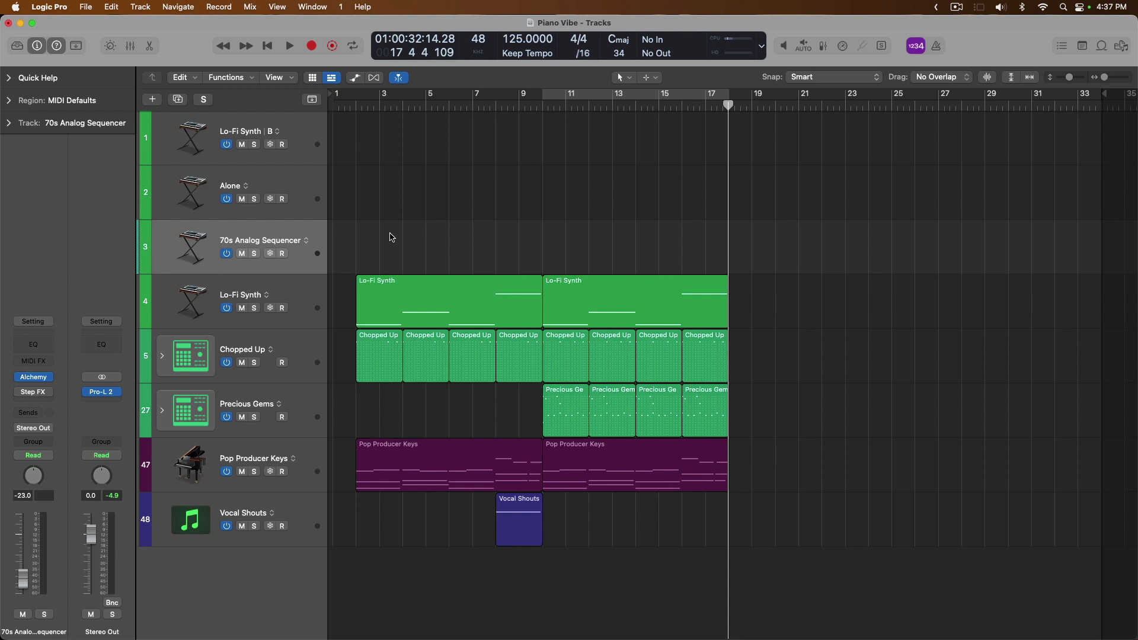
# Step: Examine the Library patches used by the Pop Producer Keys, Precious Gems, Chopped Up, Lo-Fi Synth and Vocal Shouts tracks
pyautogui.press('y')
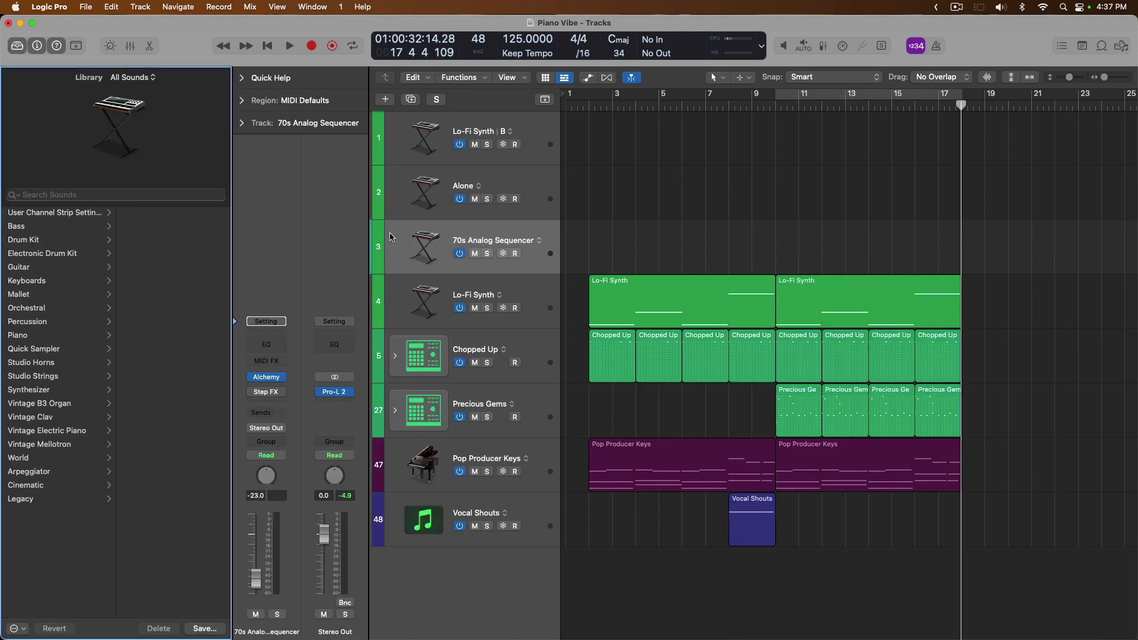
pyautogui.click(432, 454)
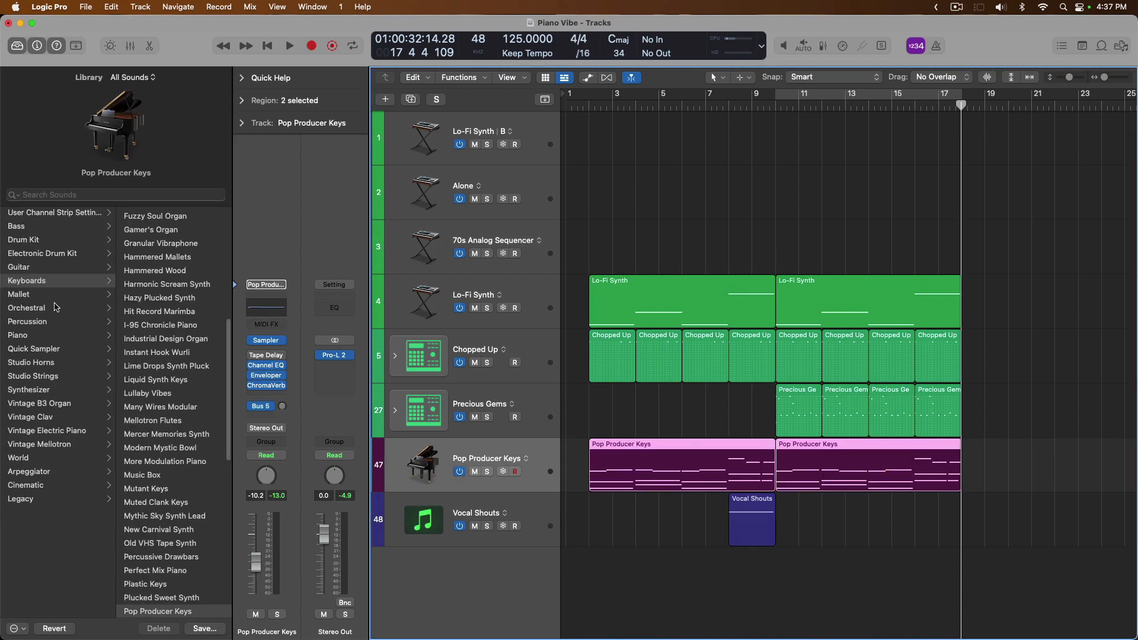
pyautogui.scroll(-3, 189, 362)
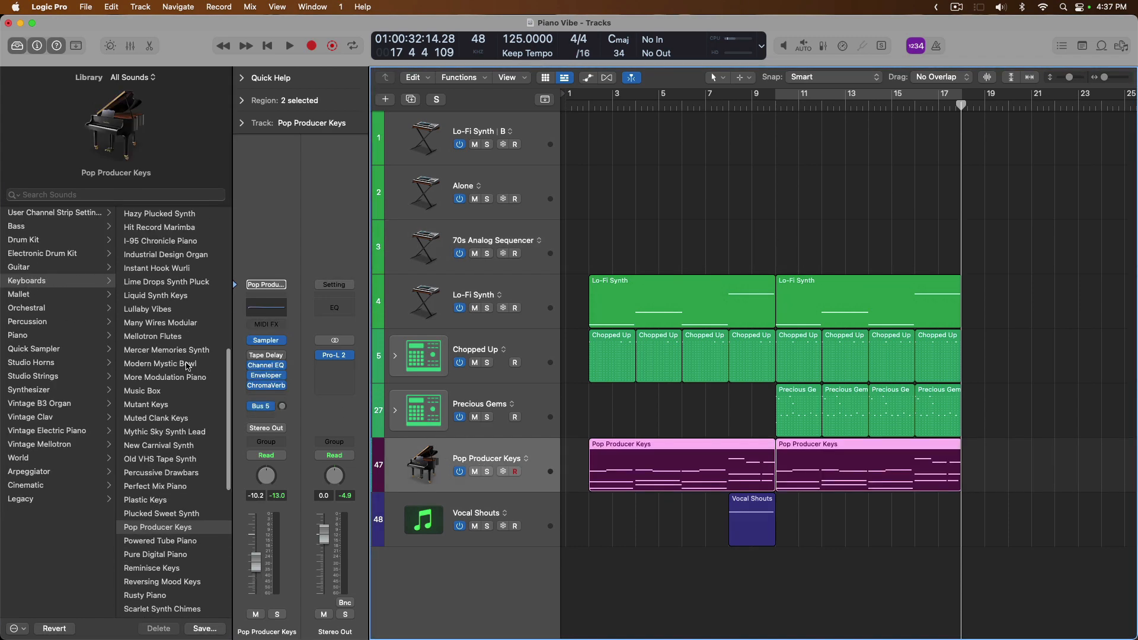
pyautogui.click(496, 404)
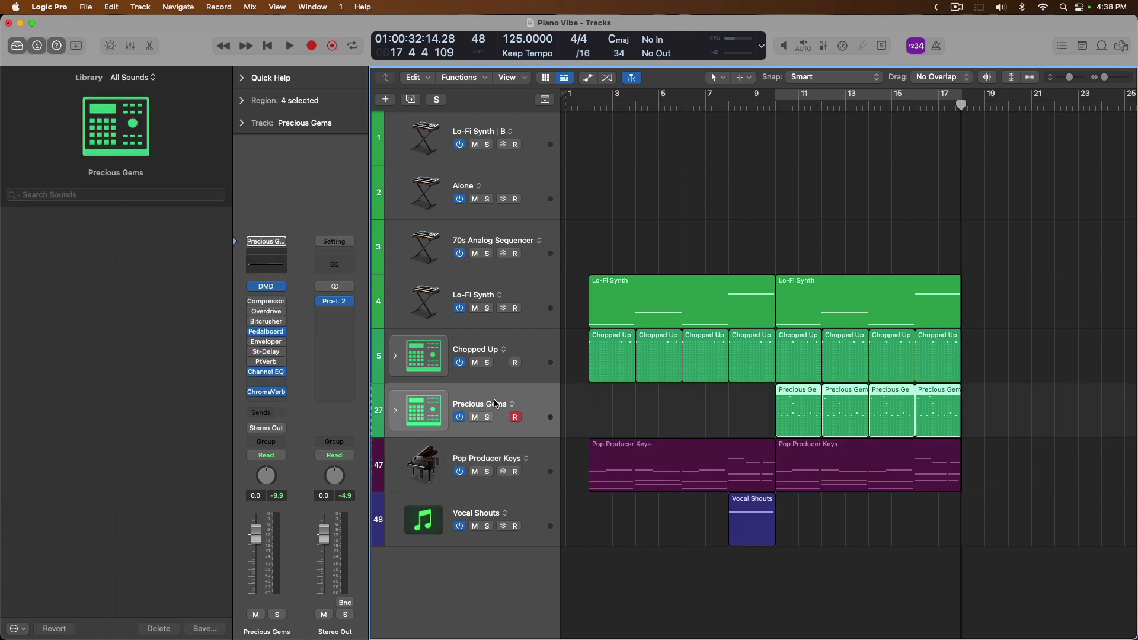
pyautogui.click(489, 347)
pyautogui.click(467, 293)
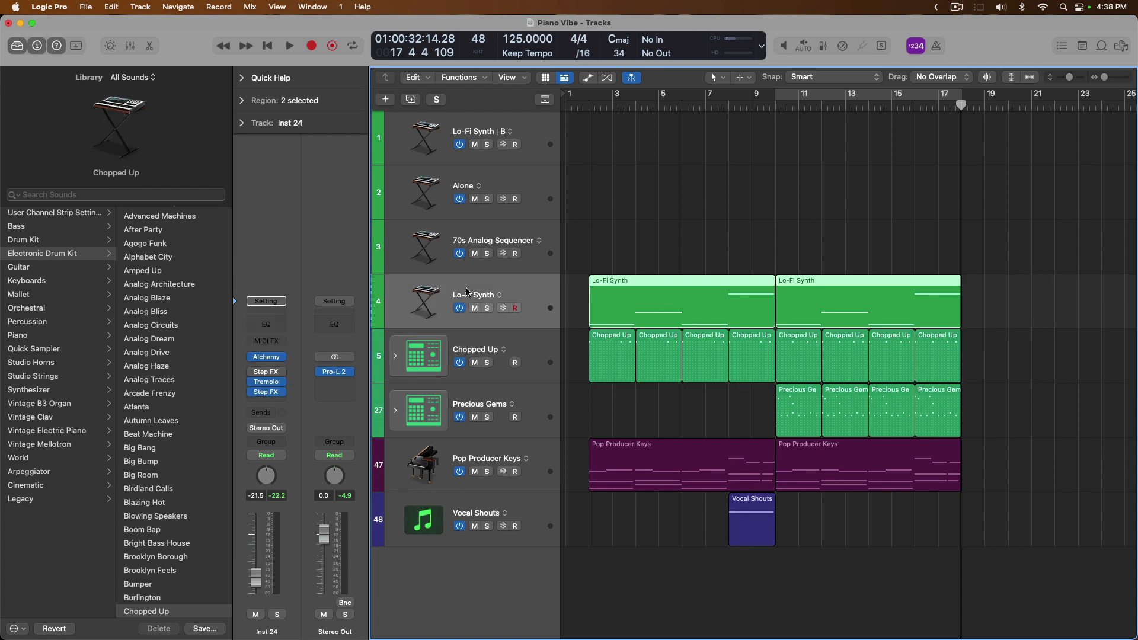
pyautogui.click(456, 517)
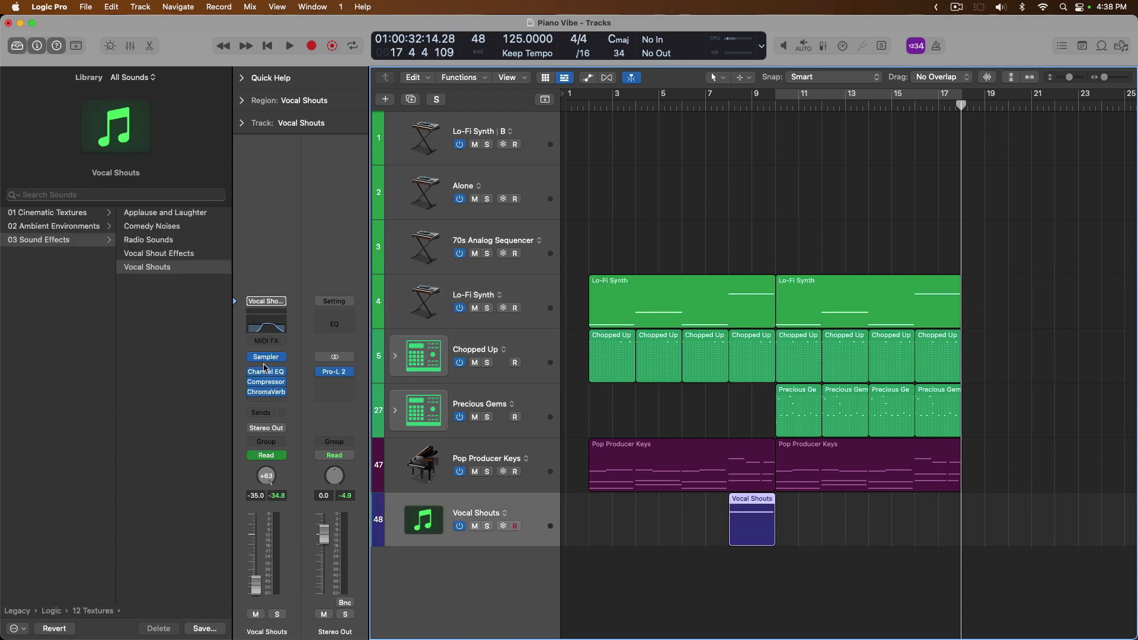
pyautogui.press('y')
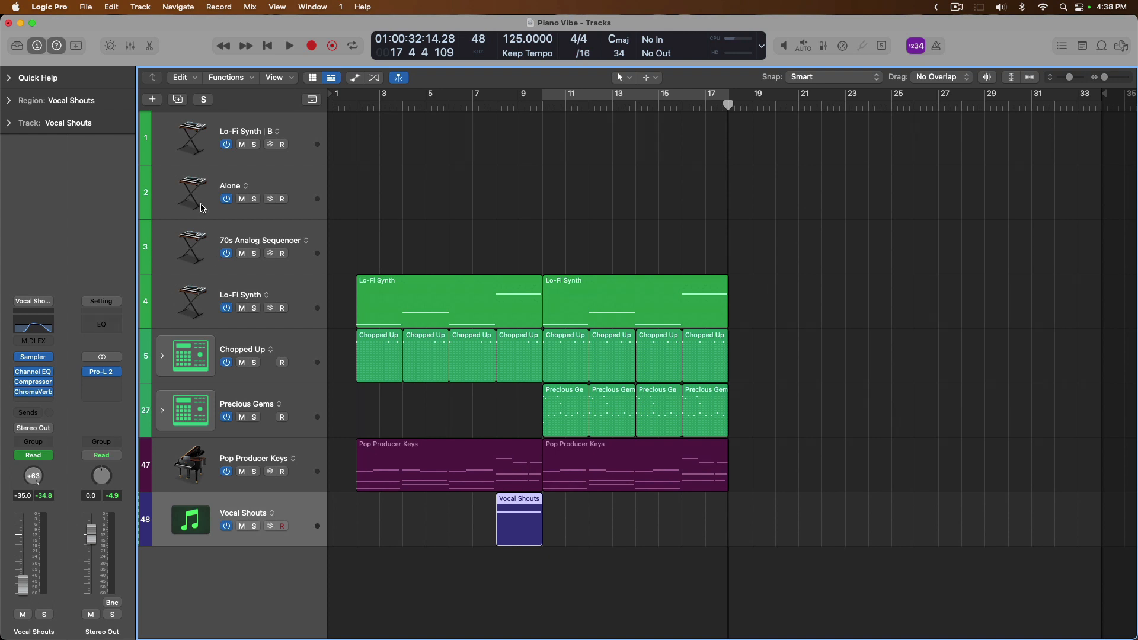
# Step: Audition the Lo-Fi Synth B, Alone and 70s Analog Sequencer tracks one after another
pyautogui.click(196, 157)
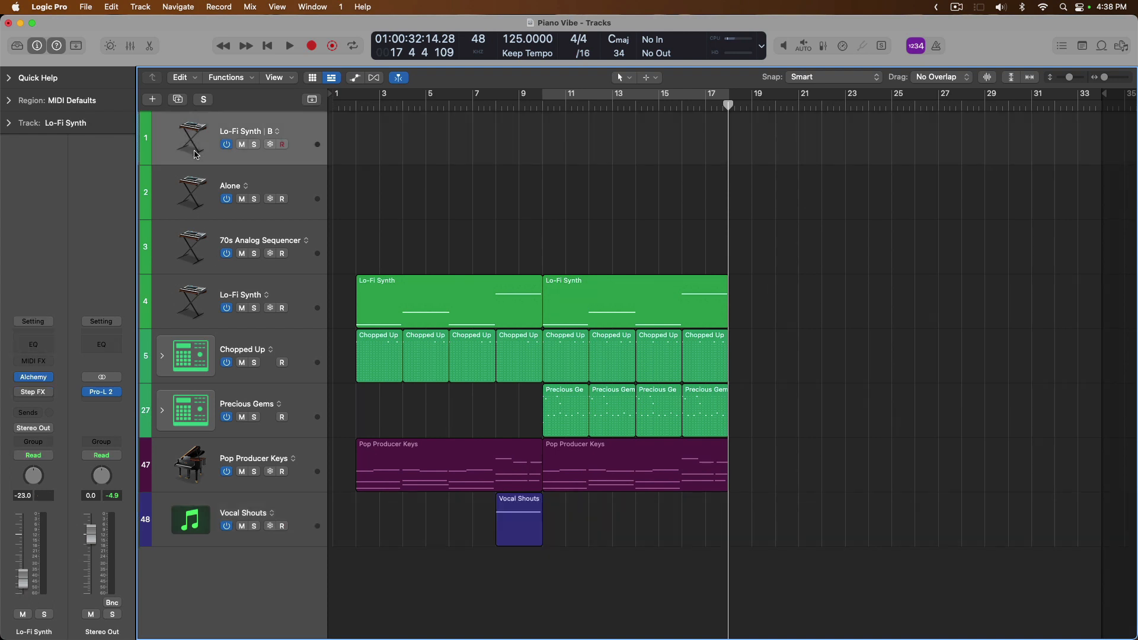
pyautogui.click(195, 194)
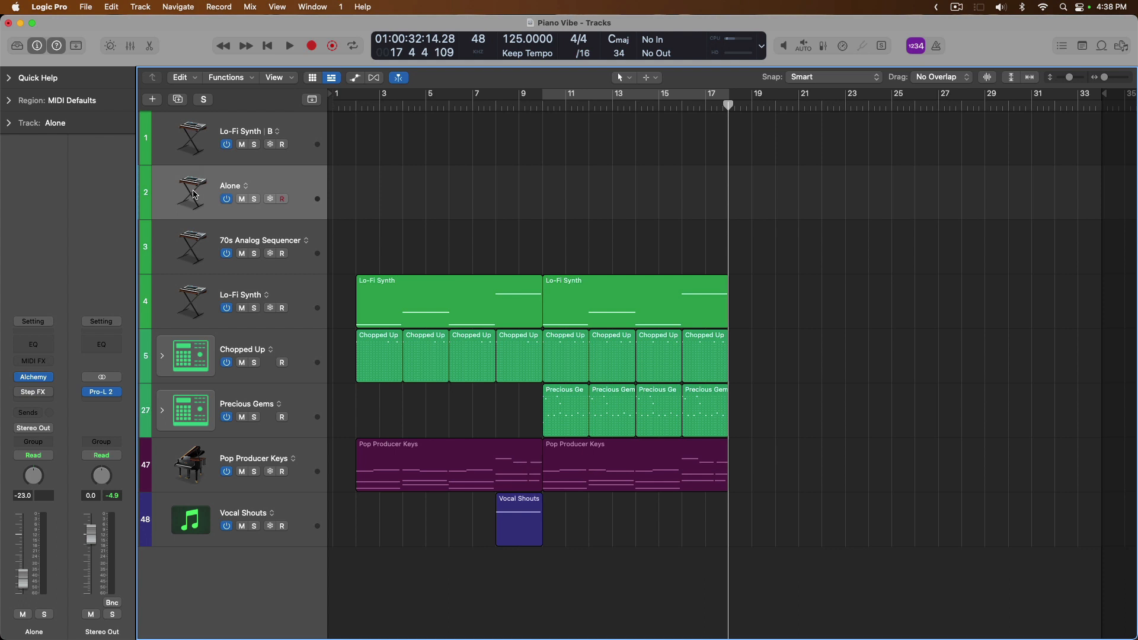
pyautogui.click(195, 248)
pyautogui.click(194, 153)
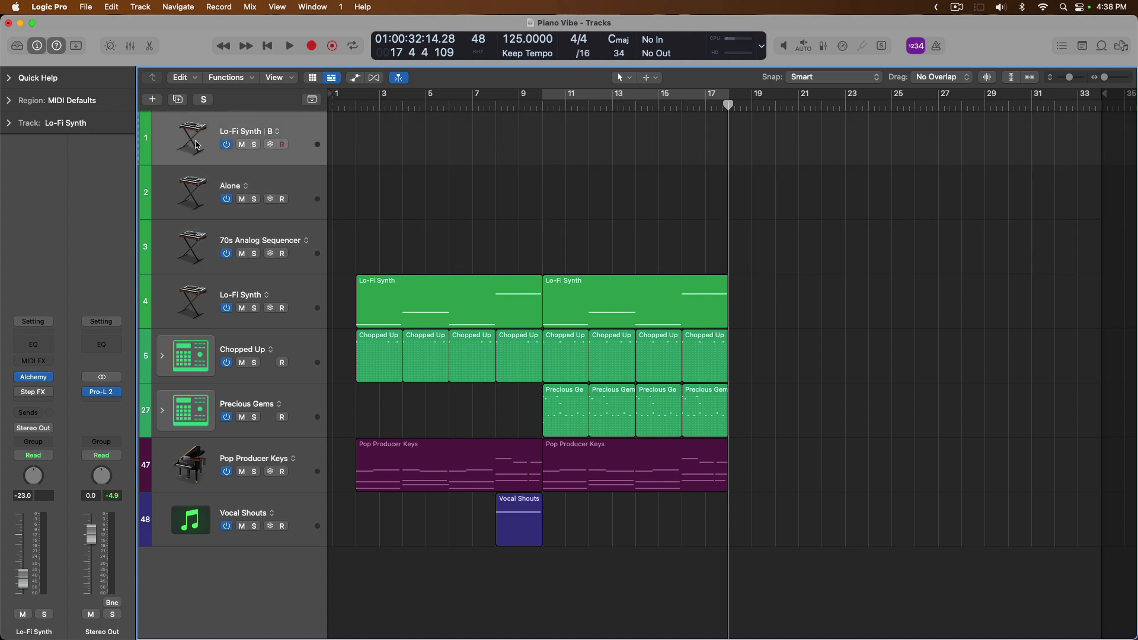
pyautogui.click(282, 144)
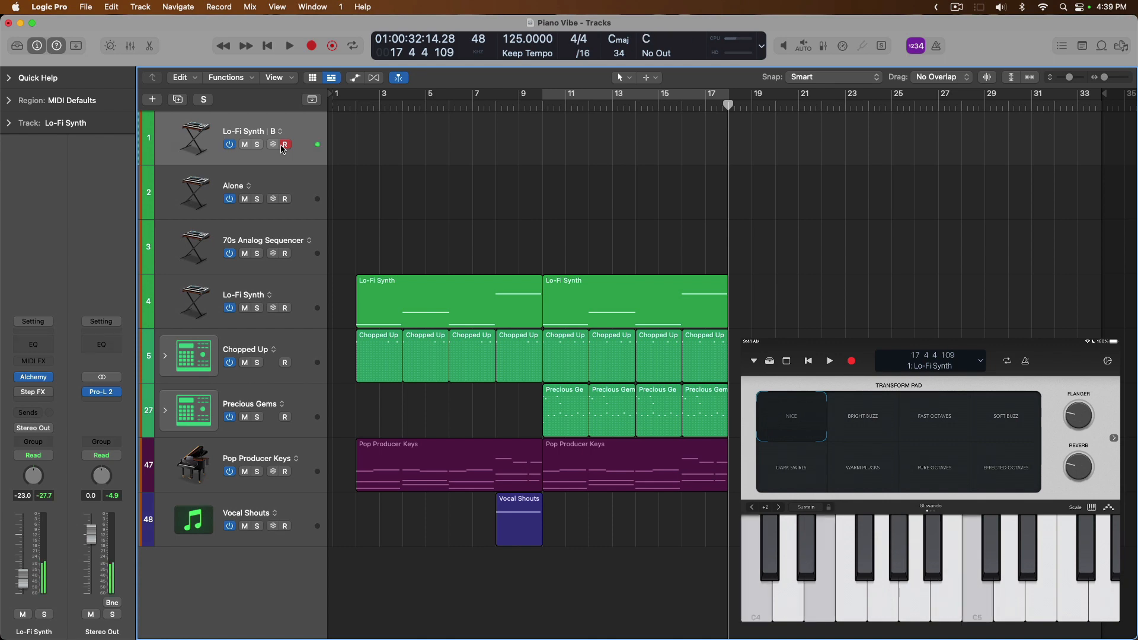
pyautogui.press('Down')
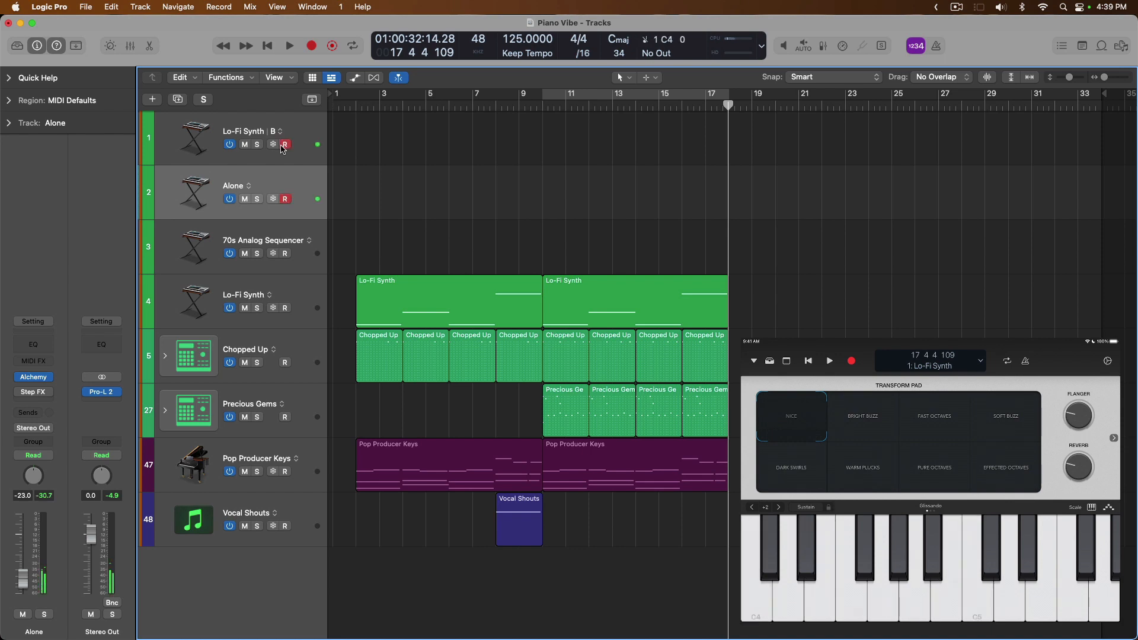
pyautogui.press('Down')
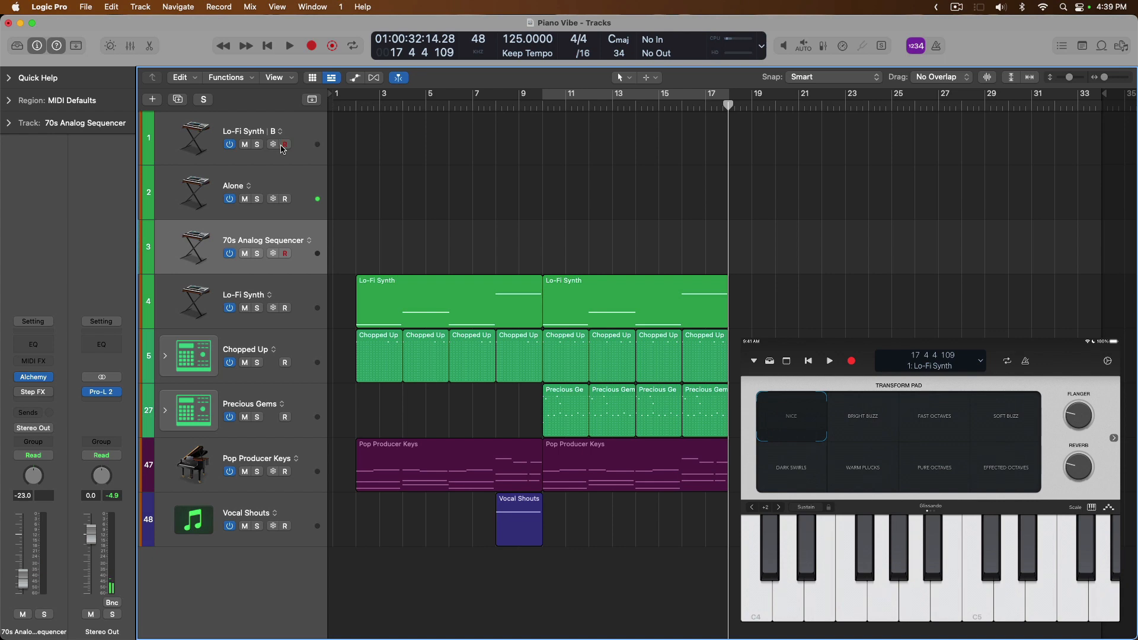
# Step: Record-enable the Lo-Fi Synth B and Alone tracks alongside 70s Analog Sequencer and check their levels in the Mixer
pyautogui.click(284, 145)
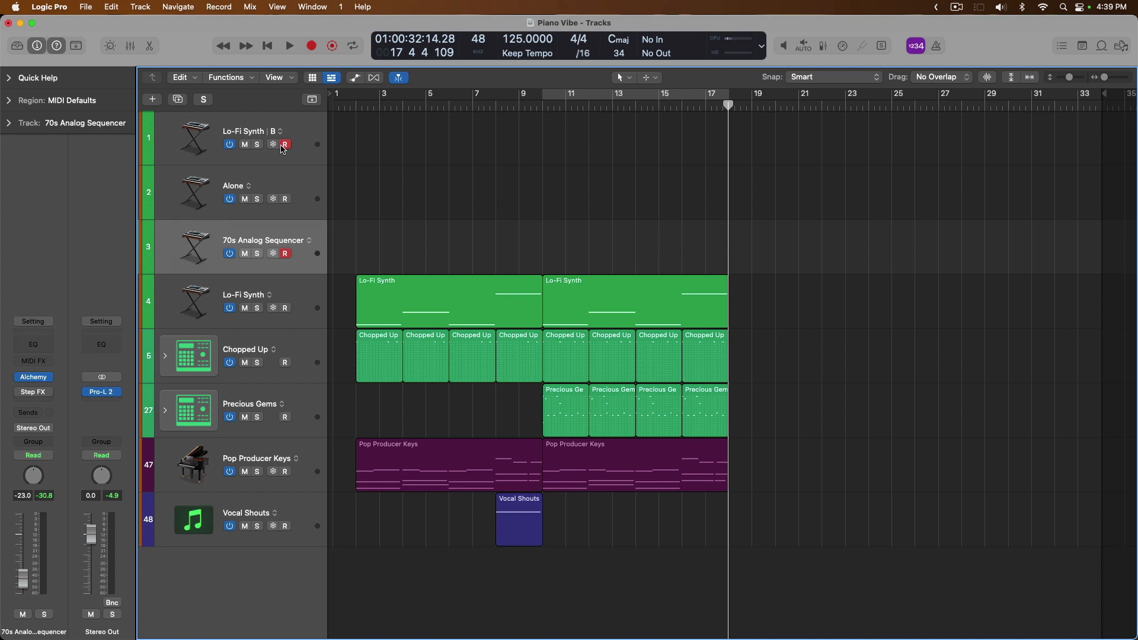
pyautogui.click(286, 199)
pyautogui.press('x')
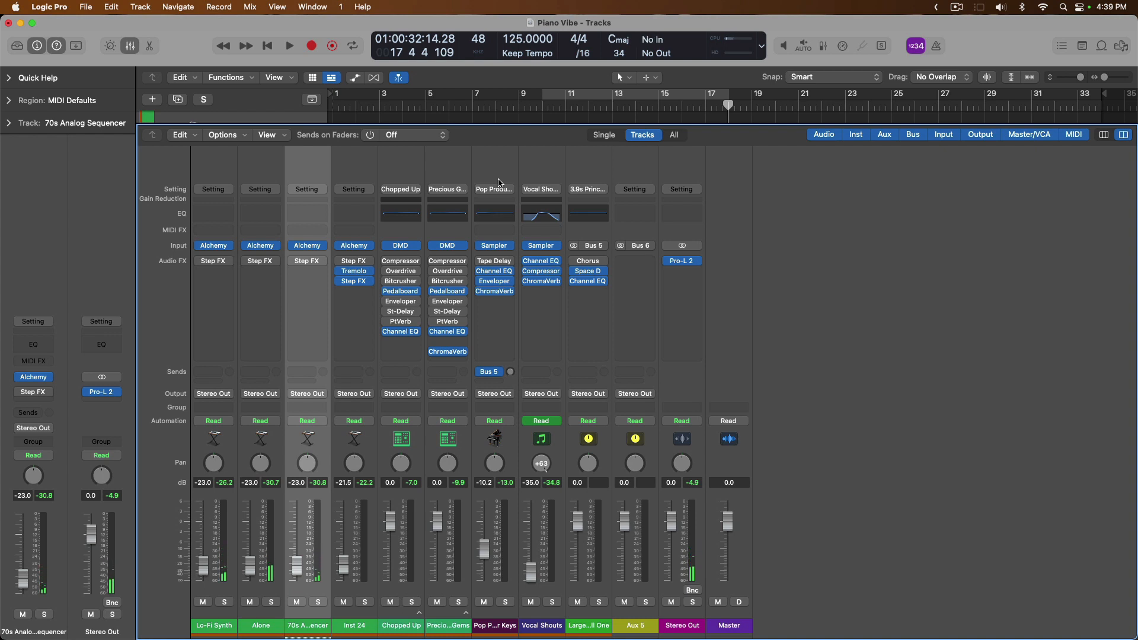
pyautogui.press('x')
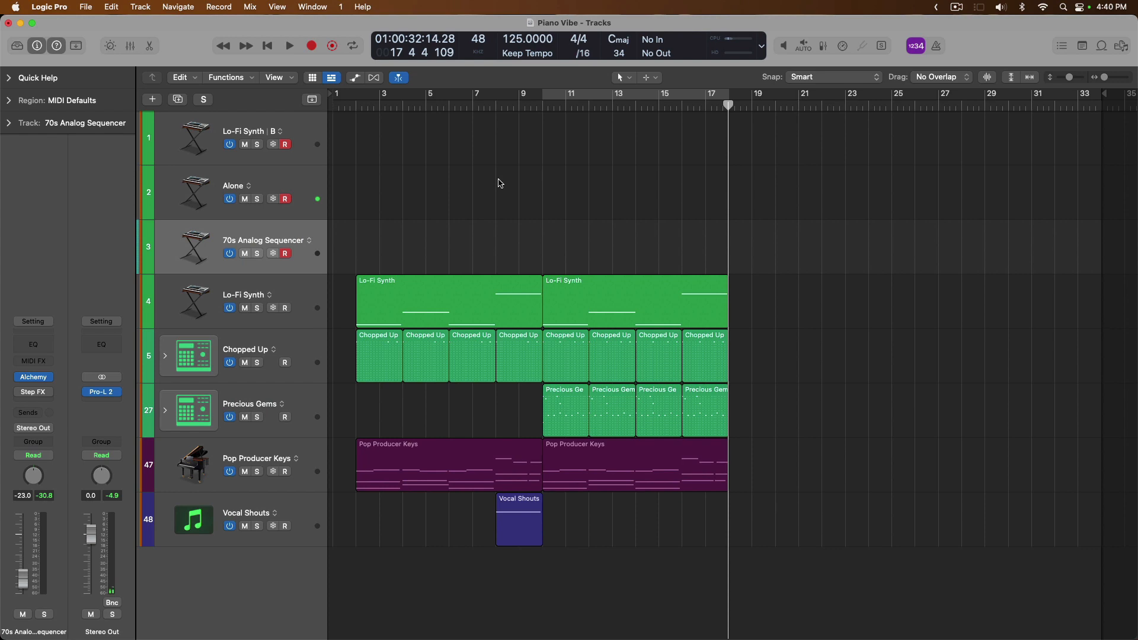
# Step: Expand the 70s Analog Sequencer track's parameters, hide Quick Help, and examine the MIDI In Port options without changing them
pyautogui.click(37, 46)
pyautogui.click(37, 45)
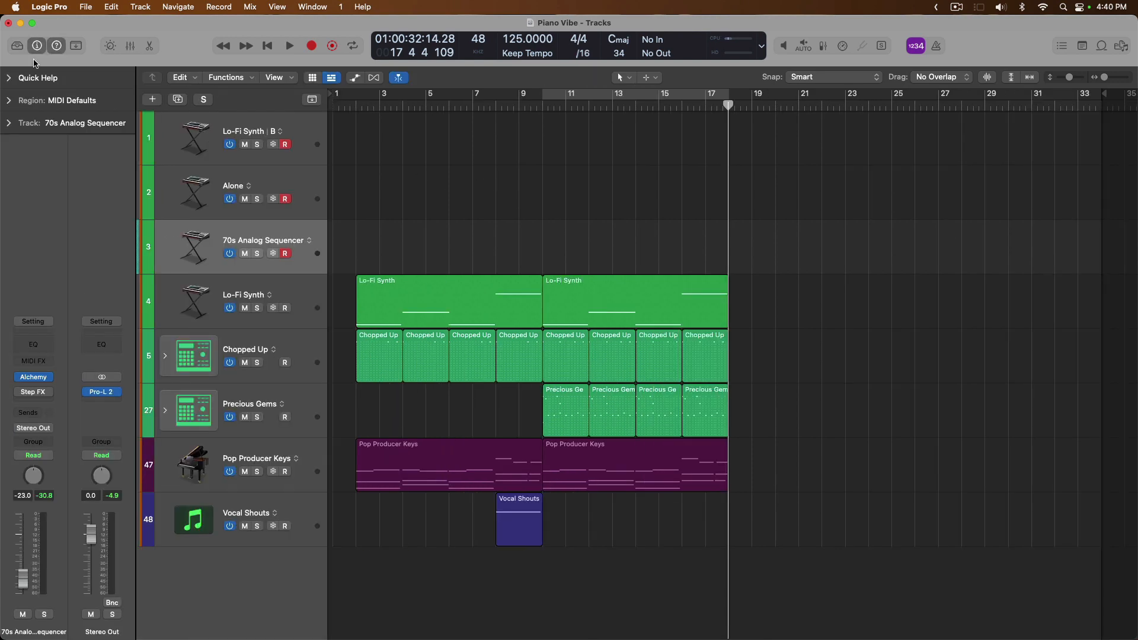
pyautogui.click(16, 125)
pyautogui.click(56, 45)
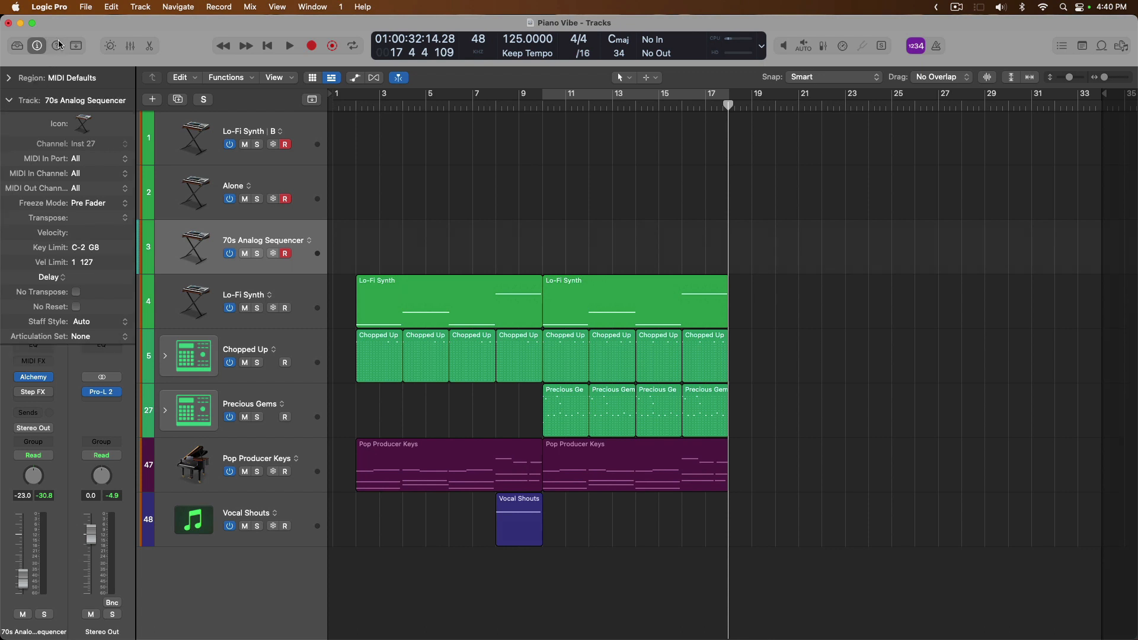
pyautogui.click(83, 159)
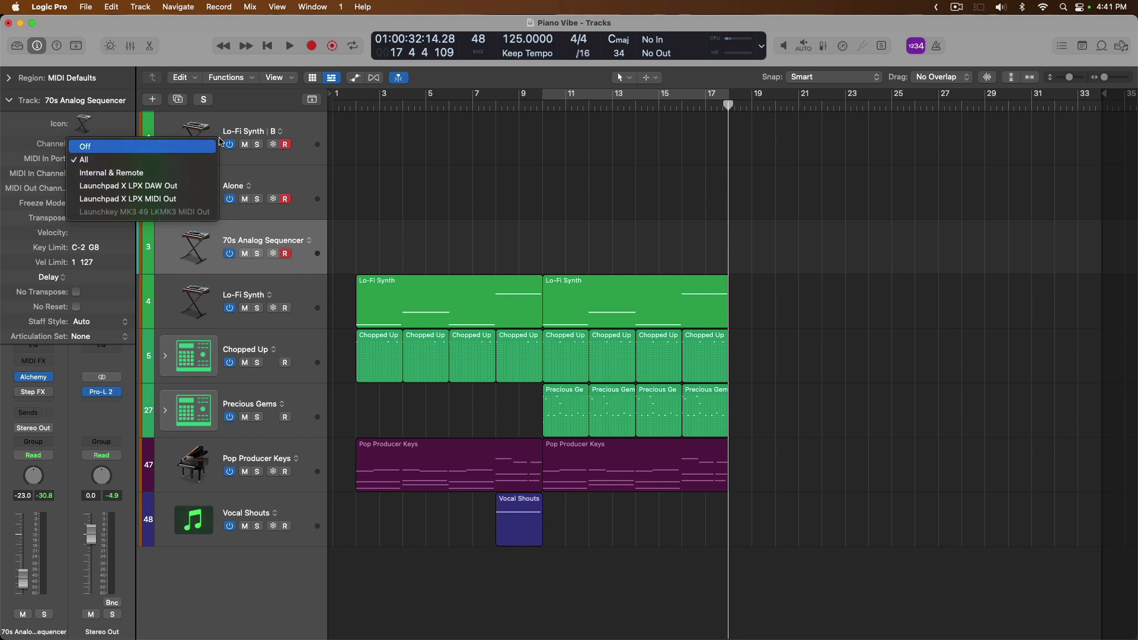
pyautogui.click(254, 128)
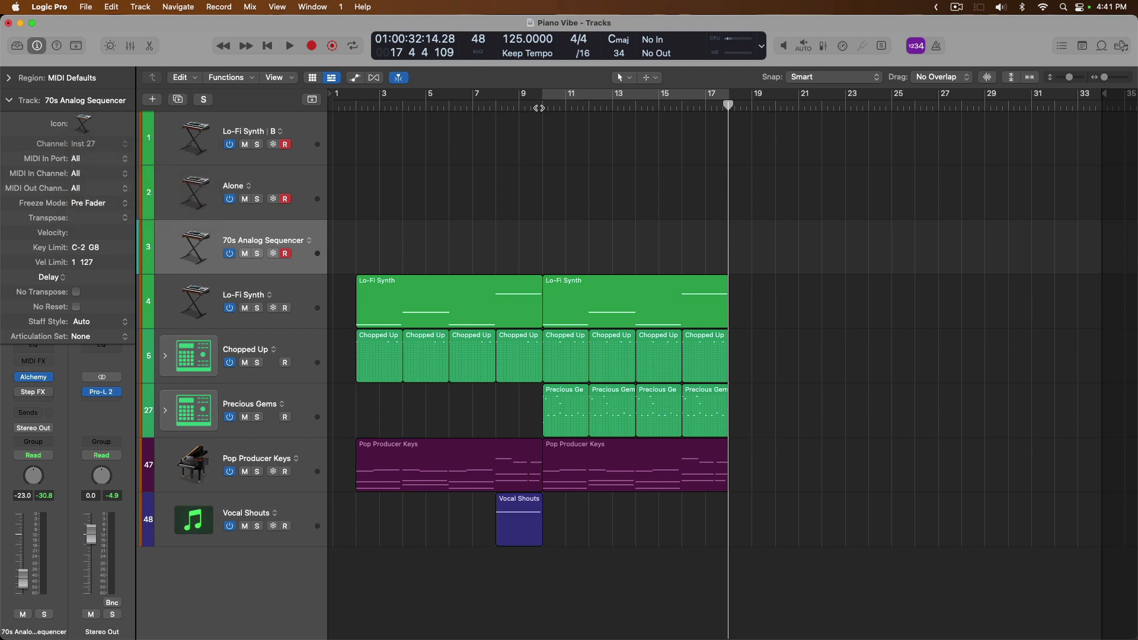
# Step: Record a MIDI part on the three armed synth tracks from bar 10, and delete the recorded regions
pyautogui.click(539, 108)
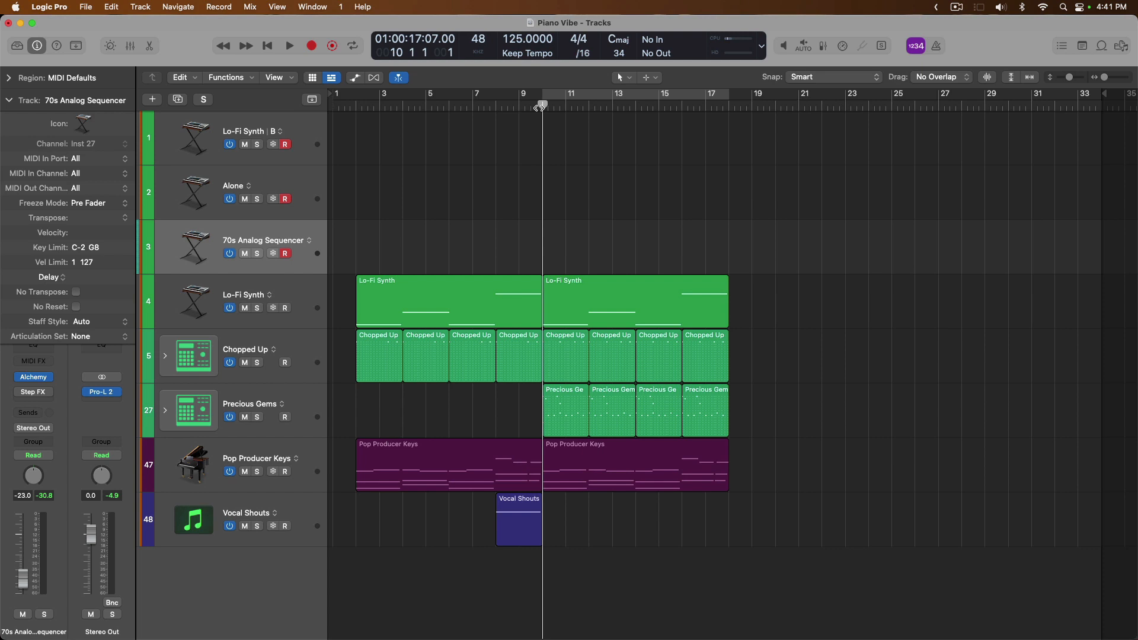
pyautogui.press('r')
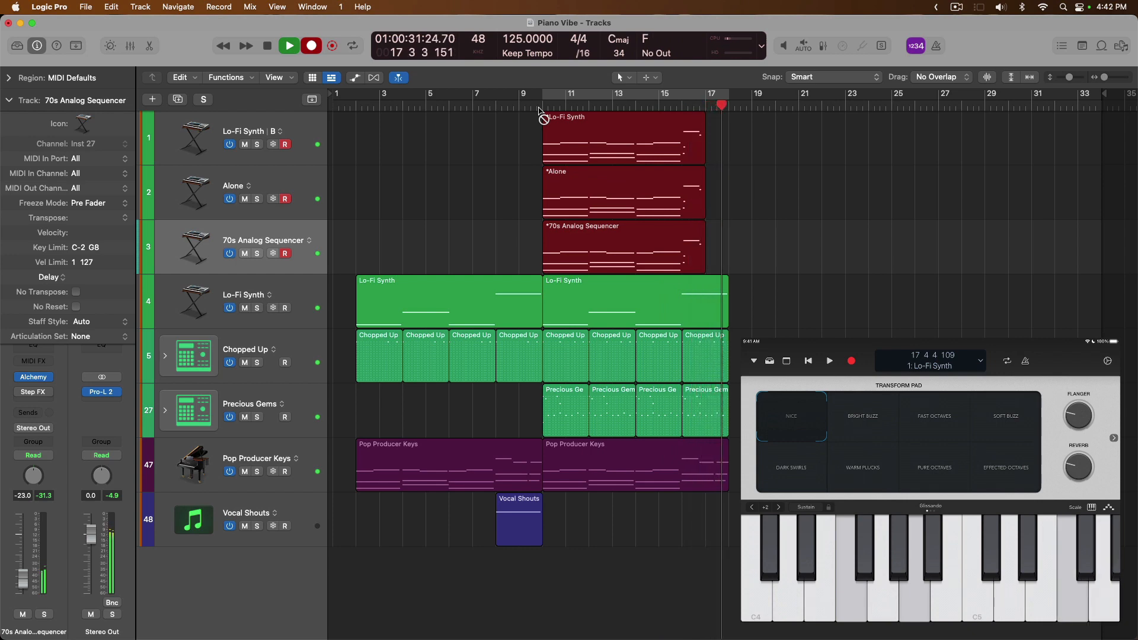
pyautogui.press('space')
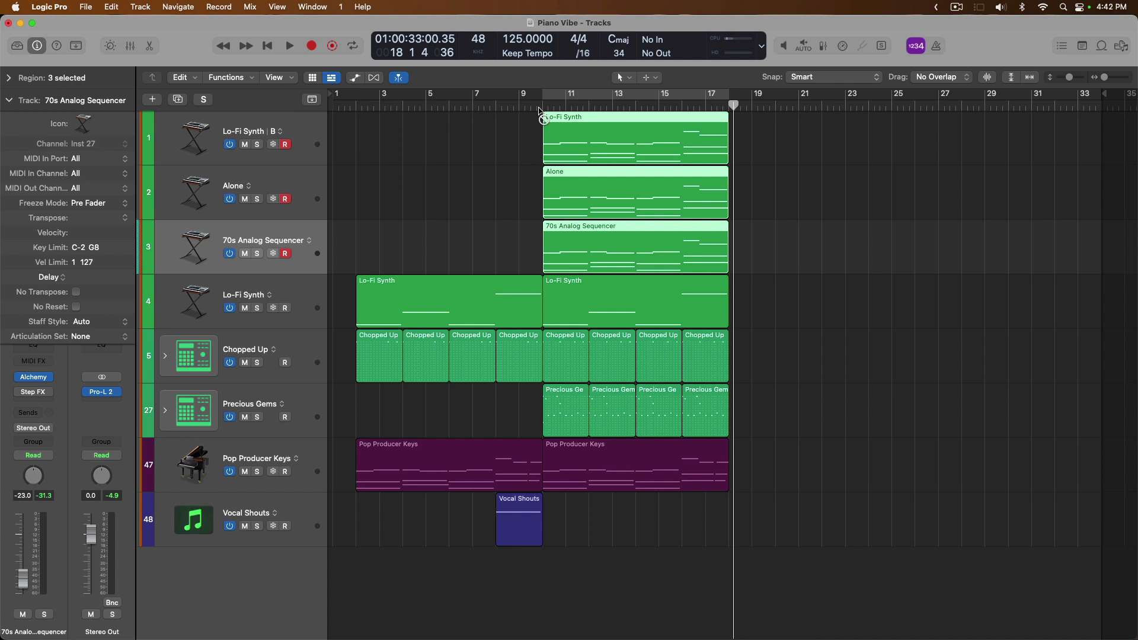
pyautogui.moveTo(518, 125); pyautogui.dragTo(592, 238)
pyautogui.press('Delete')
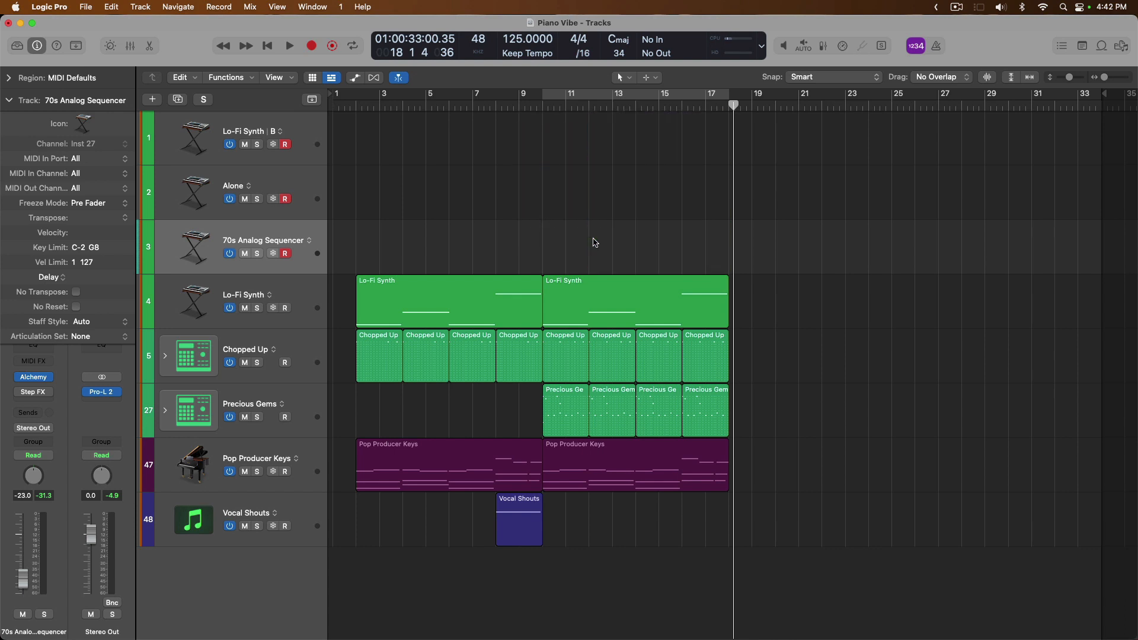
# Step: Group the Lo-Fi Synth B, Alone and 70s Analog Sequencer tracks into a summing stack
pyautogui.keyDown('shift'); pyautogui.click(196, 178); pyautogui.keyUp('shift')
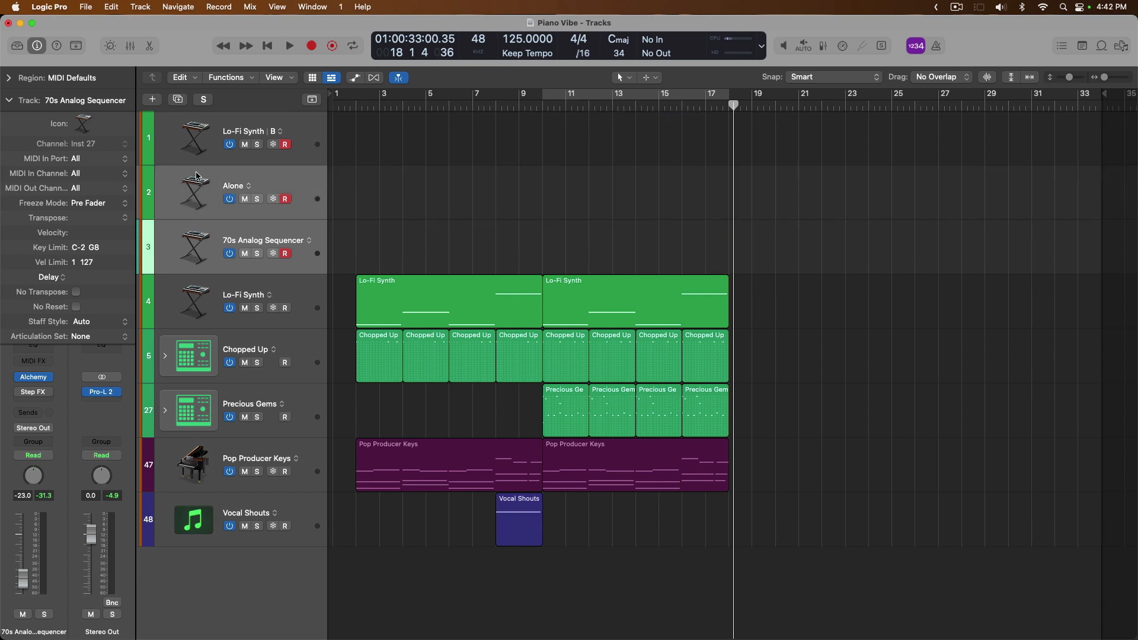
pyautogui.keyDown('shift'); pyautogui.click(197, 138); pyautogui.keyUp('shift')
pyautogui.keyDown('shift'); pyautogui.click(198, 141); pyautogui.keyUp('shift')
pyautogui.keyDown('shift'); pyautogui.click(196, 180); pyautogui.keyUp('shift')
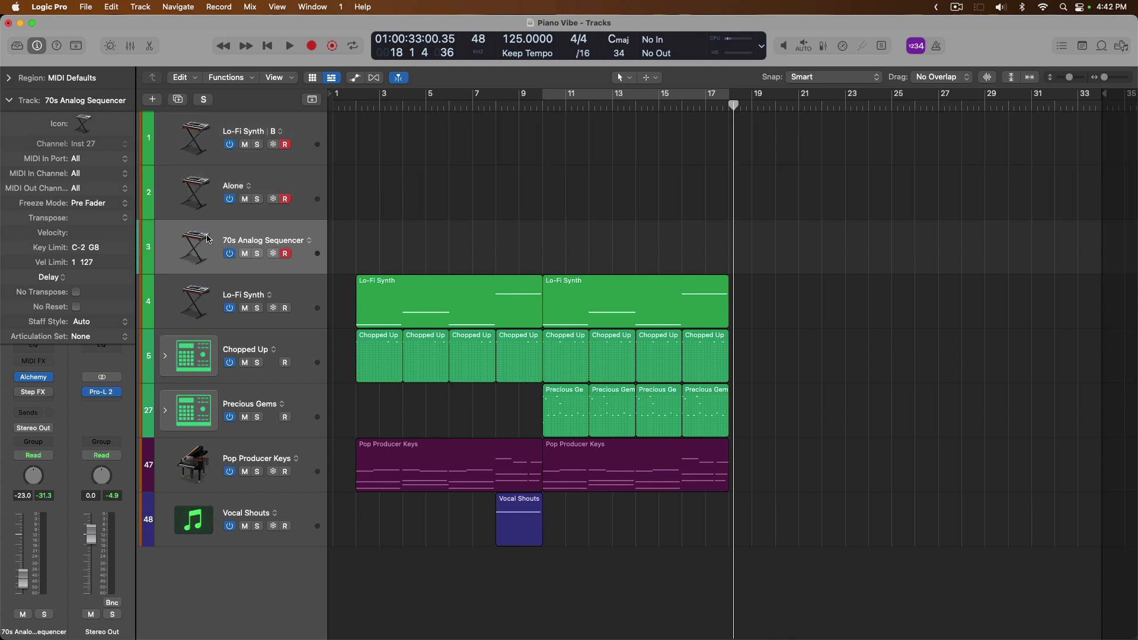
pyautogui.keyDown('shift'); pyautogui.click(248, 126); pyautogui.keyUp('shift')
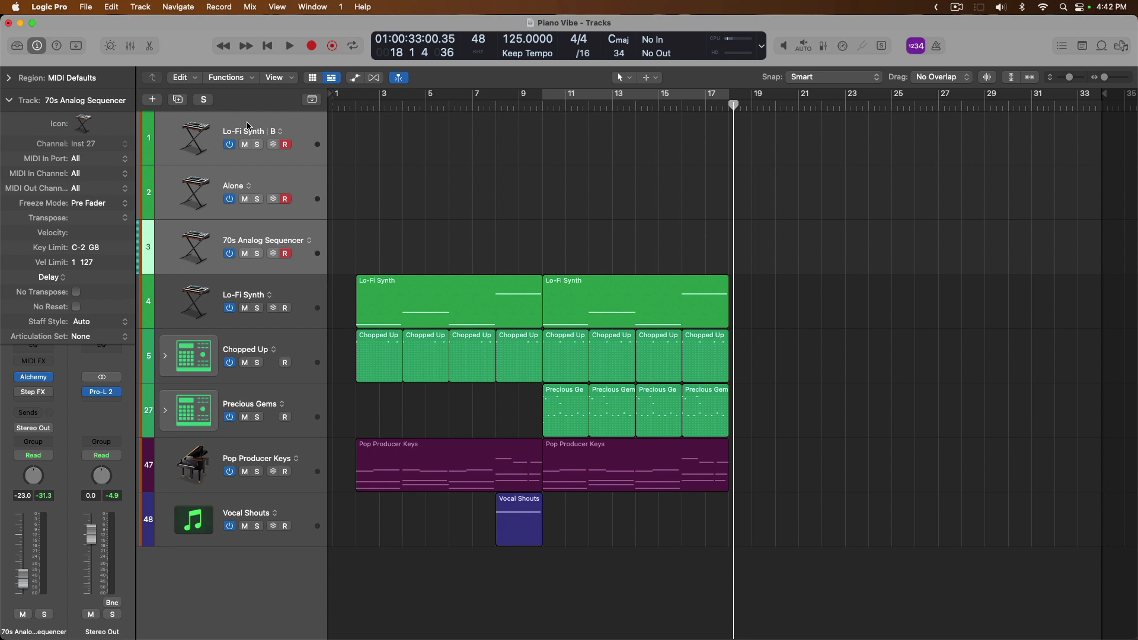
pyautogui.press('super+shift+d')
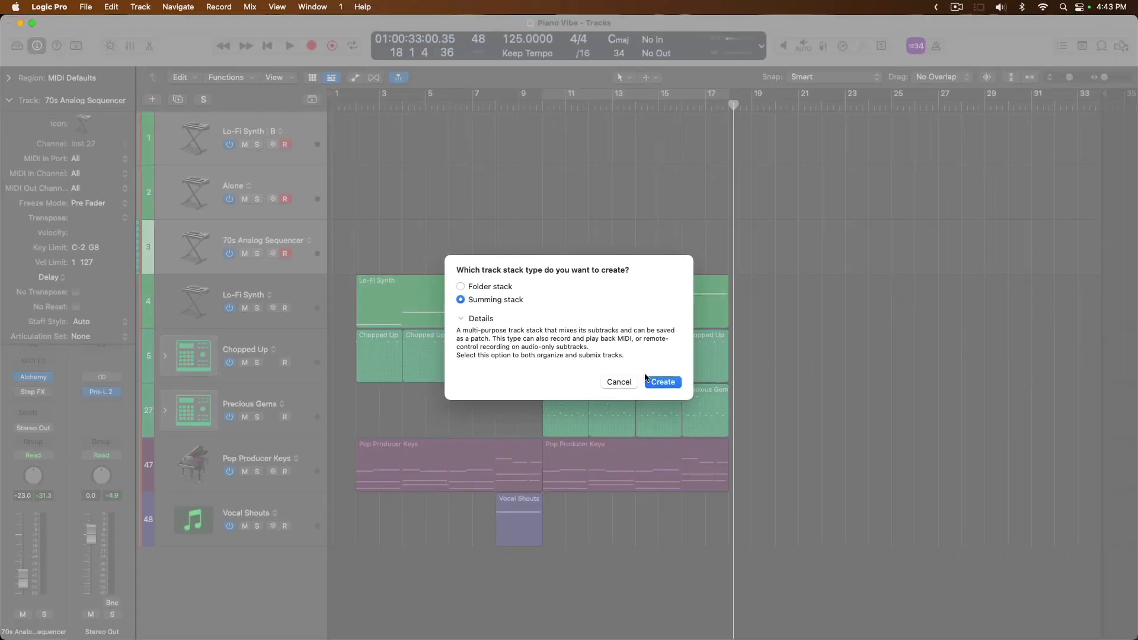
pyautogui.click(648, 381)
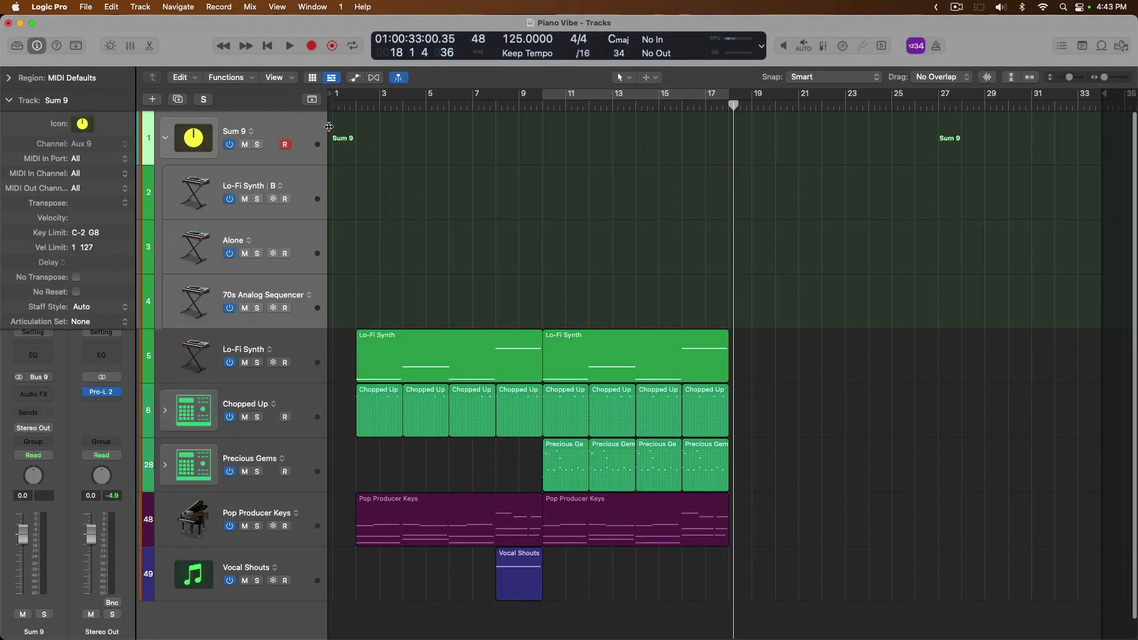
# Step: Rename the summing stack's main track as DREAMY
pyautogui.doubleClick(242, 130)
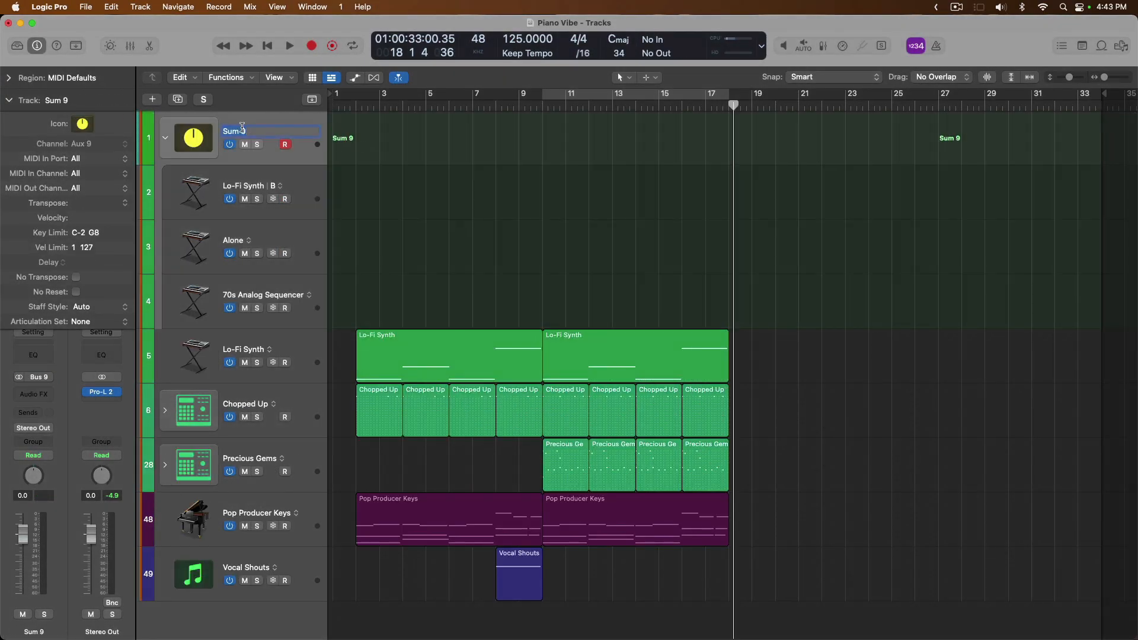
pyautogui.write('DREAMY')
pyautogui.press('Return')
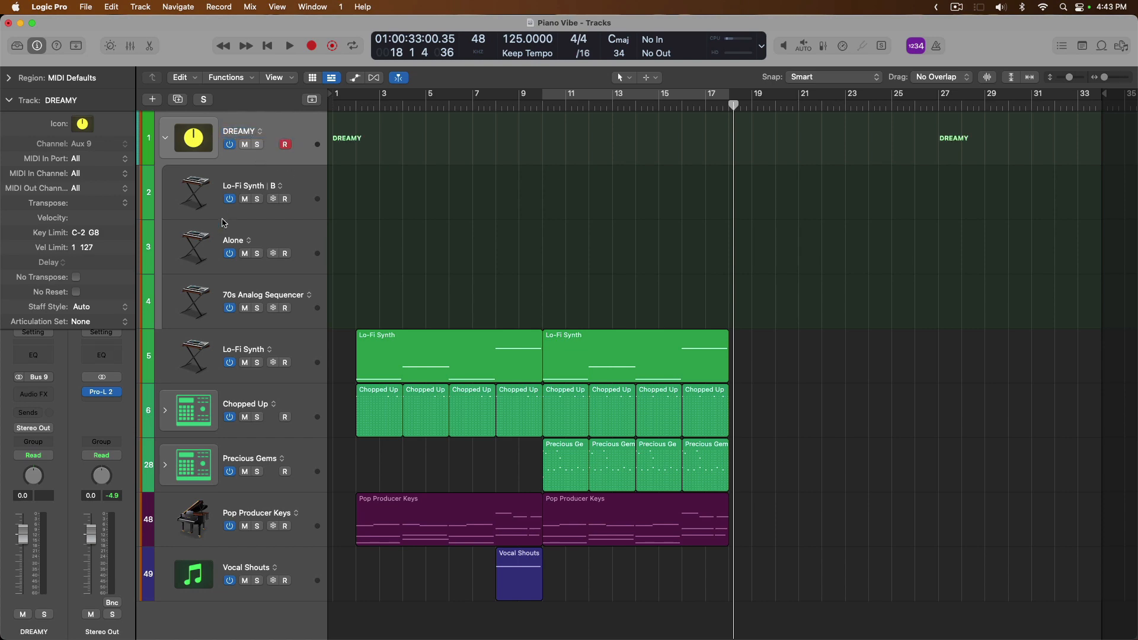
# Step: Add a Channel EQ and a Compressor to the DREAMY channel strip in the Mixer
pyautogui.press('x')
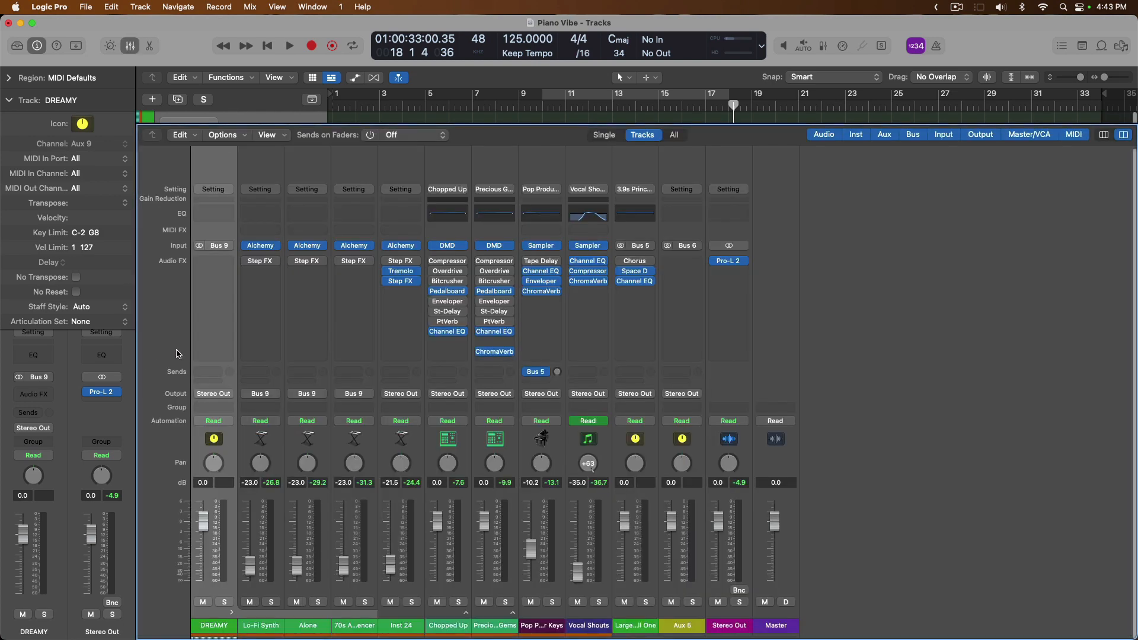
pyautogui.click(210, 210)
pyautogui.click(211, 200)
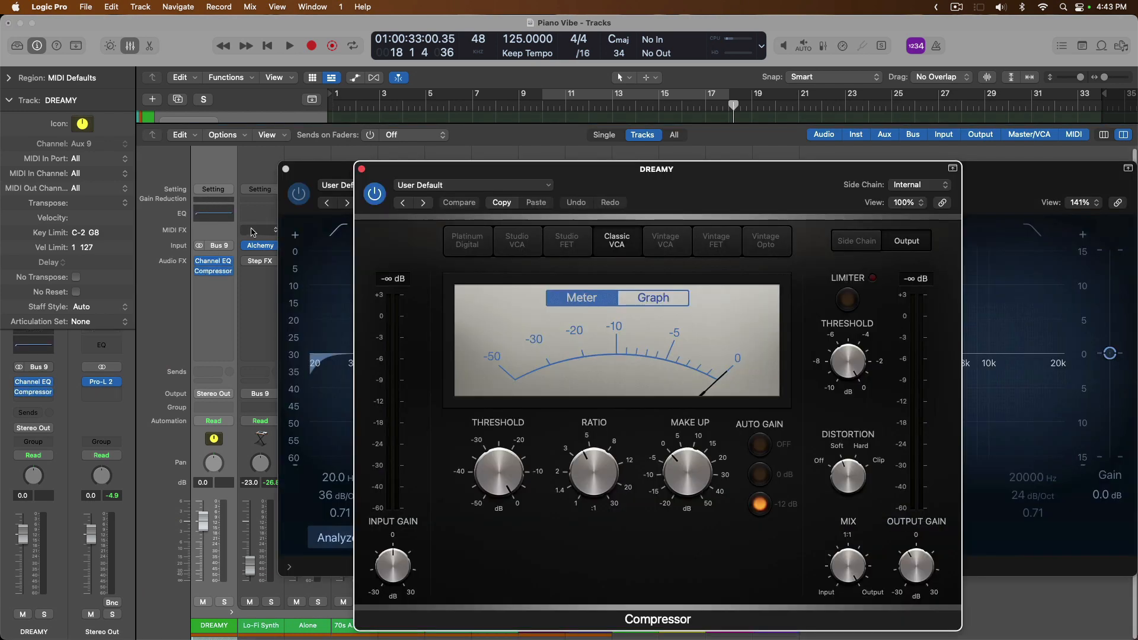
# Step: Close the plug-in windows and the Mixer, and record a MIDI part on the DREAMY track from bar 10 to bar 18
pyautogui.click(286, 169)
pyautogui.press('x')
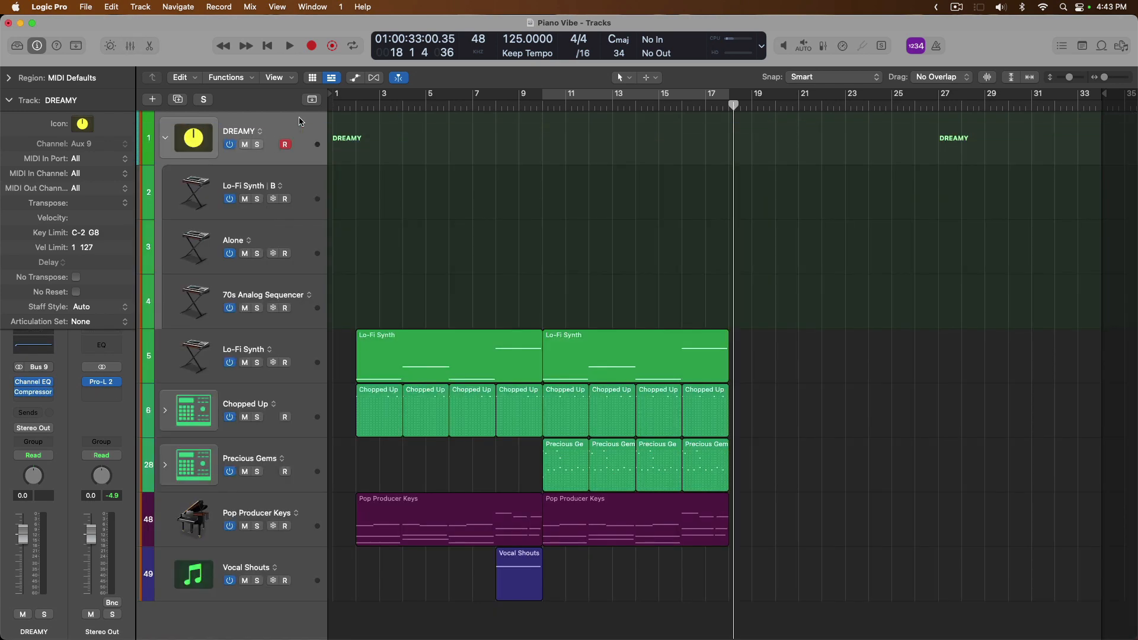
pyautogui.click(537, 105)
pyautogui.moveTo(537, 106); pyautogui.dragTo(542, 105)
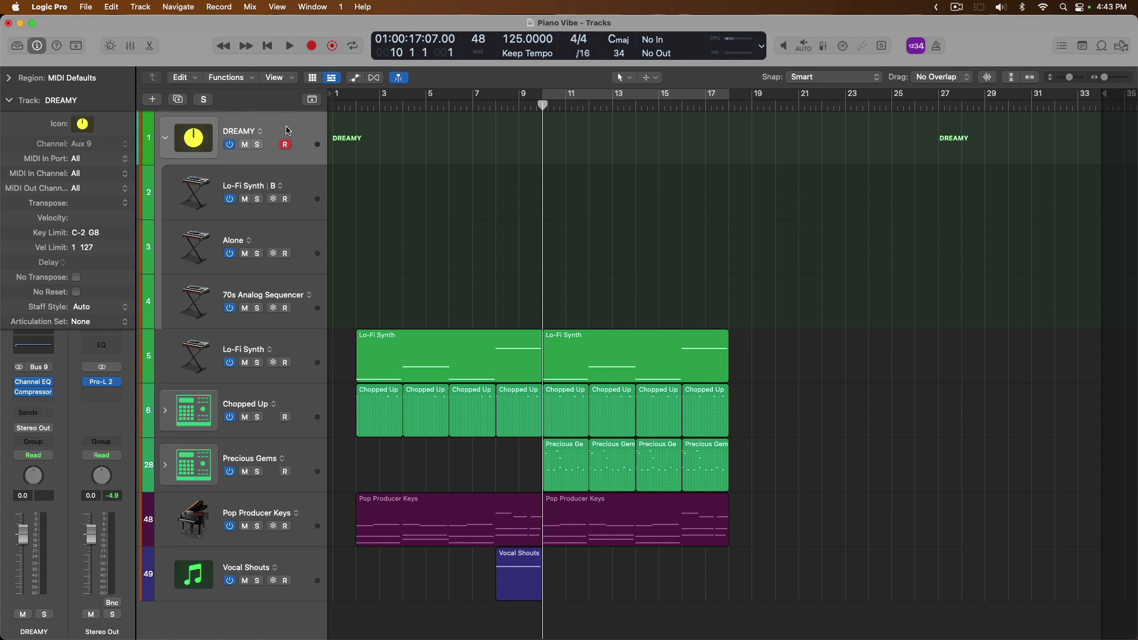
pyautogui.press('r')
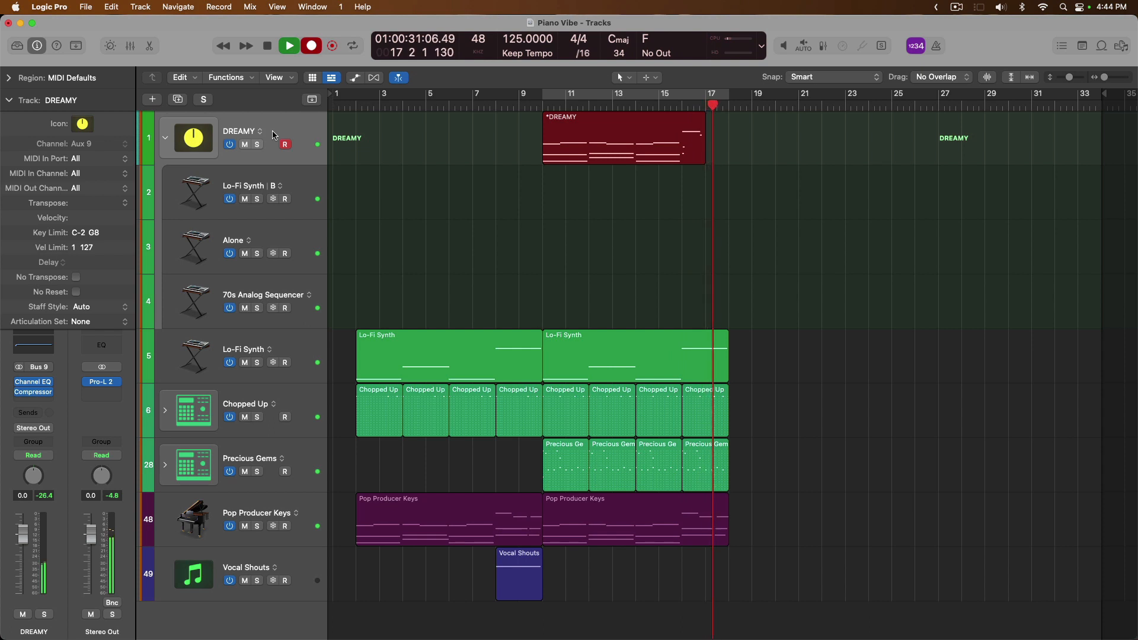
pyautogui.press('space')
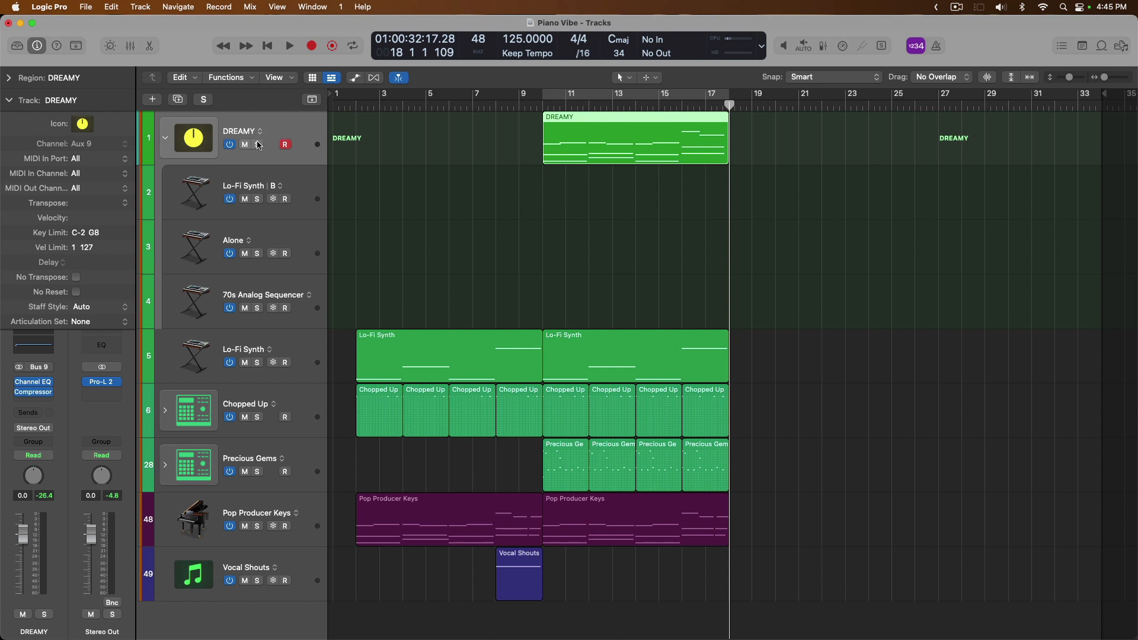
# Step: Solo the DREAMY stack and play back its recorded region from bar 10
pyautogui.click(257, 144)
pyautogui.click(543, 106)
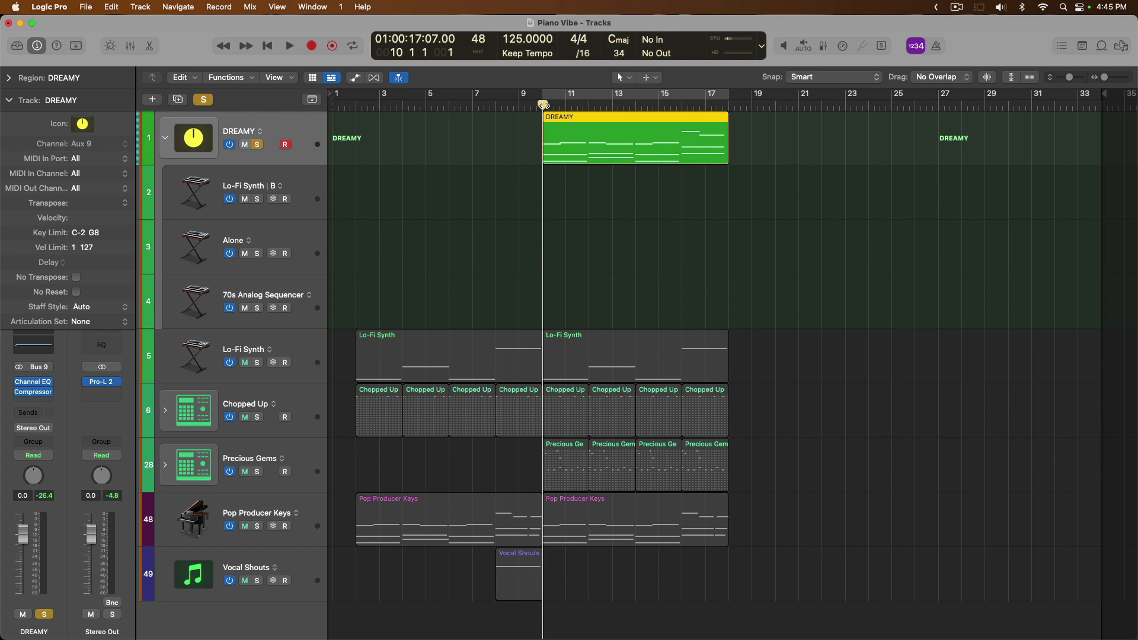
pyautogui.press('space')
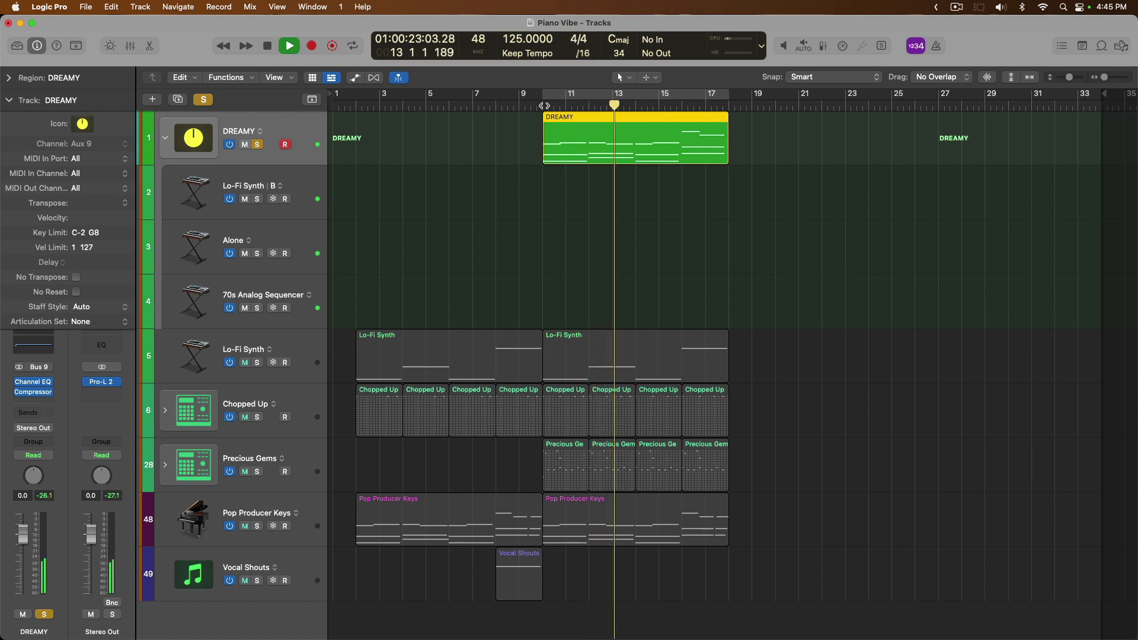
pyautogui.press('space')
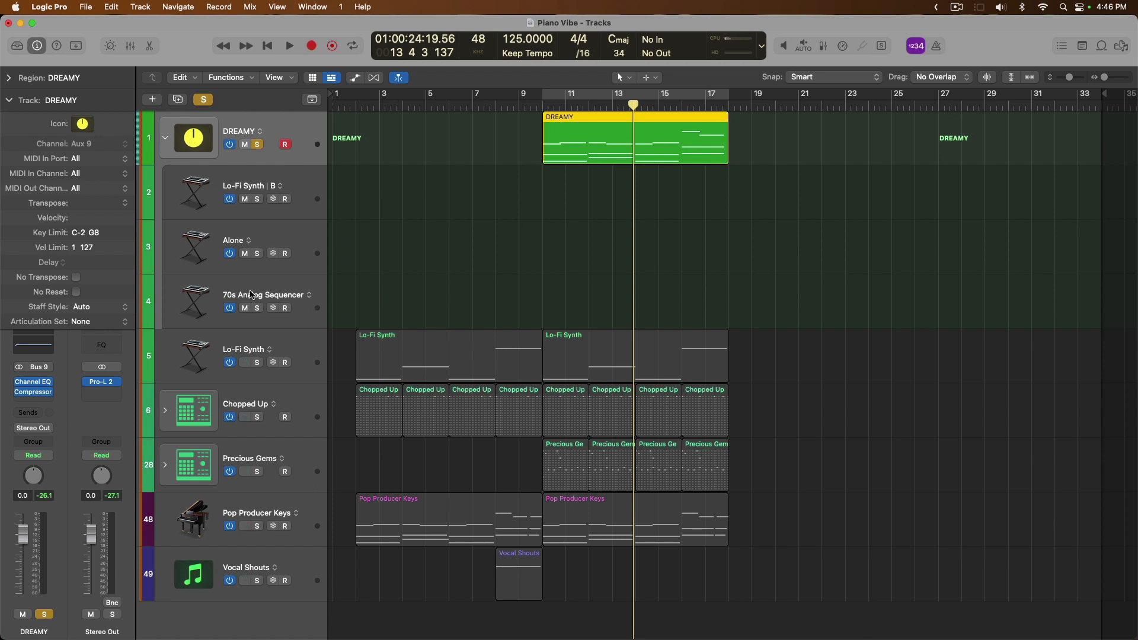
# Step: Transpose the 70s Analog Sequencer track by +12 and play back the DREAMY region
pyautogui.click(264, 280)
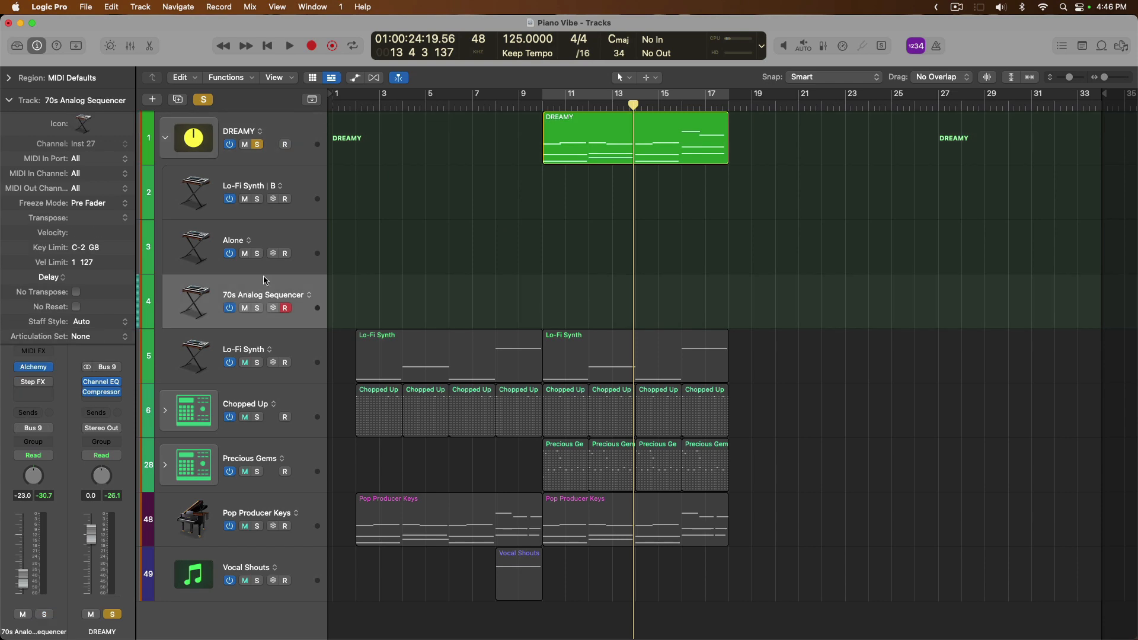
pyautogui.click(9, 101)
pyautogui.click(37, 46)
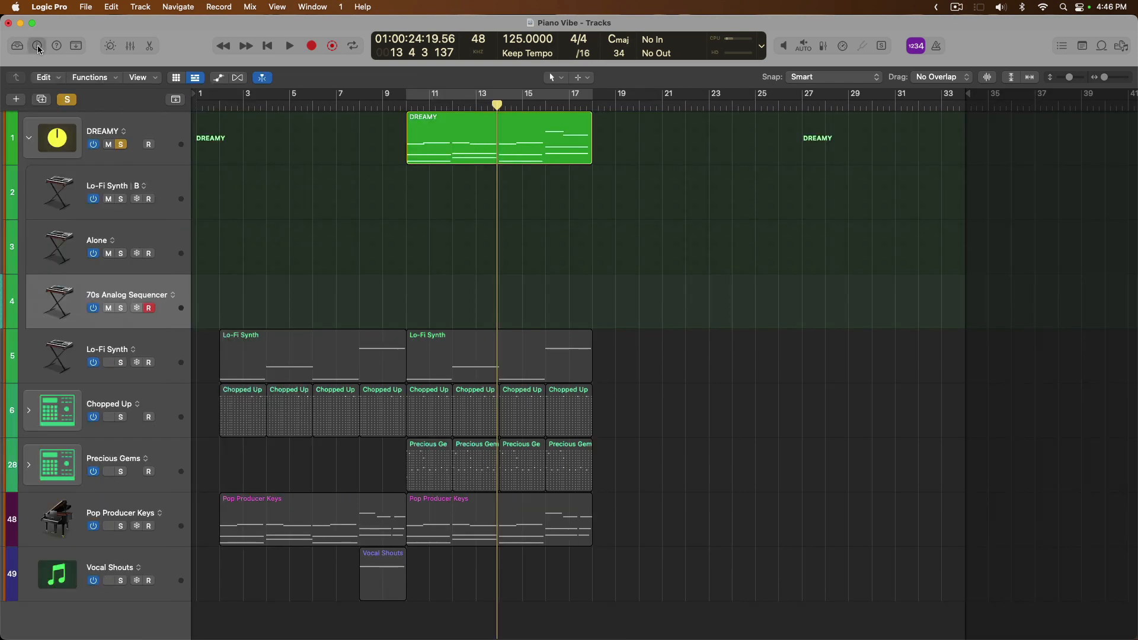
pyautogui.click(36, 46)
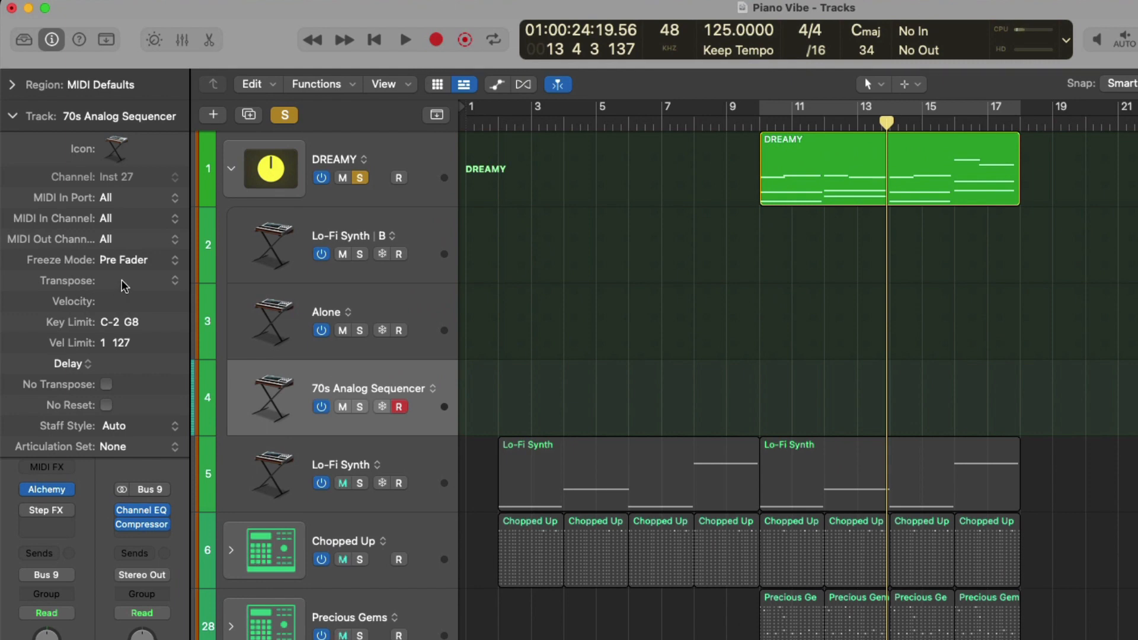
pyautogui.click(122, 280)
pyautogui.moveTo(140, 279); pyautogui.dragTo(141, 268)
pyautogui.press('space')
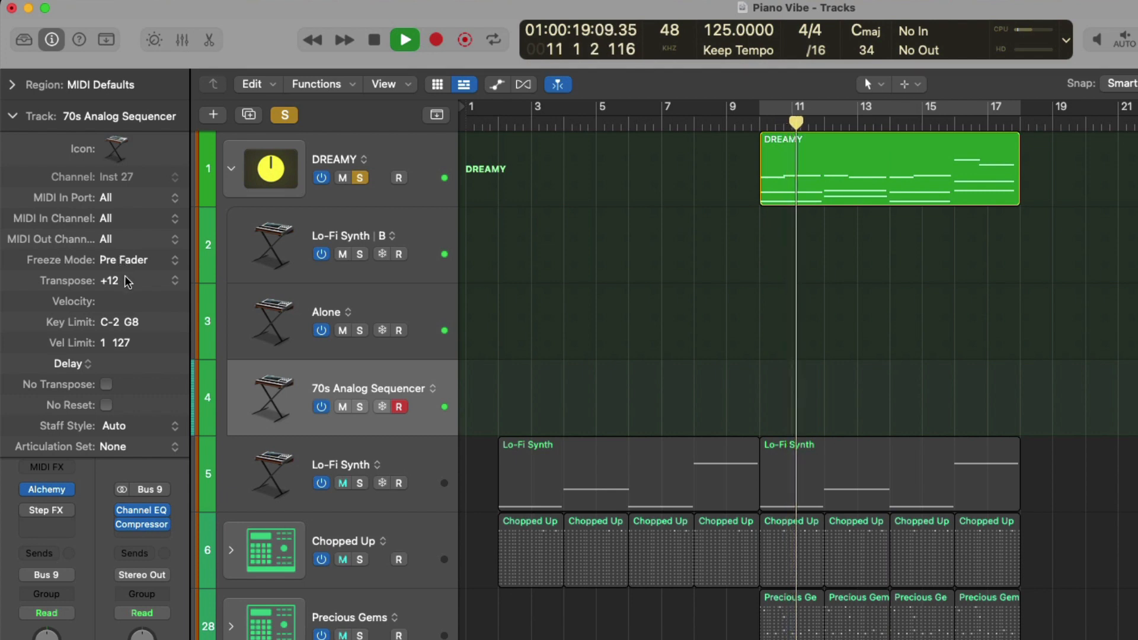
# Step: Try a transposition of +24 on the 70s Analog Sequencer track during playback, and return it to +12
pyautogui.moveTo(125, 279); pyautogui.dragTo(126, 241)
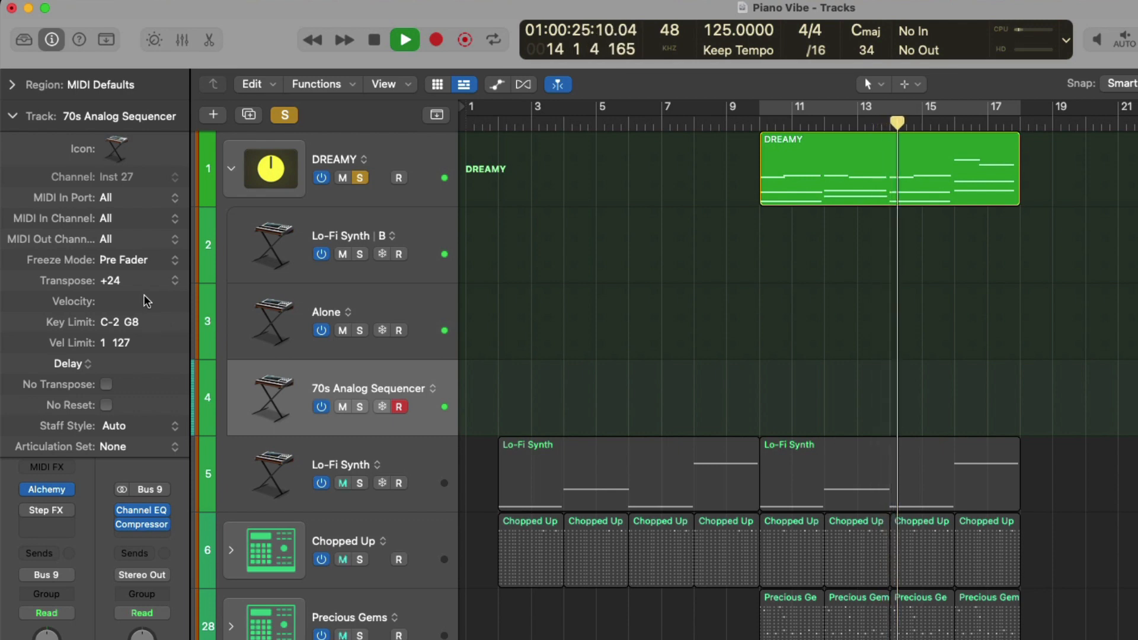
pyautogui.moveTo(122, 284); pyautogui.dragTo(123, 299)
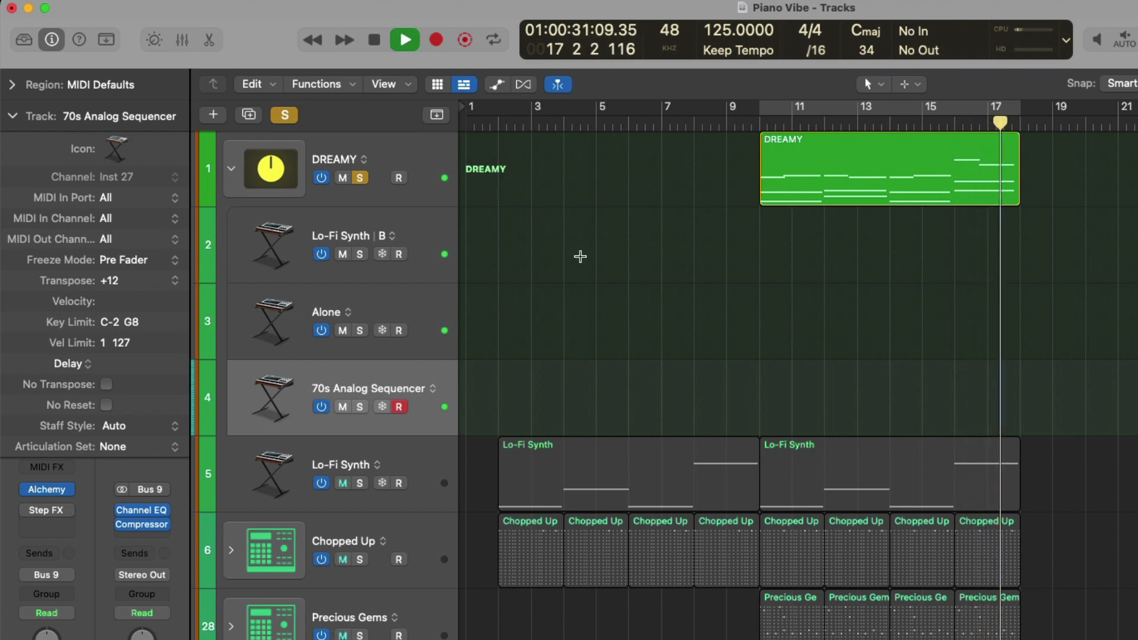
pyautogui.press('space')
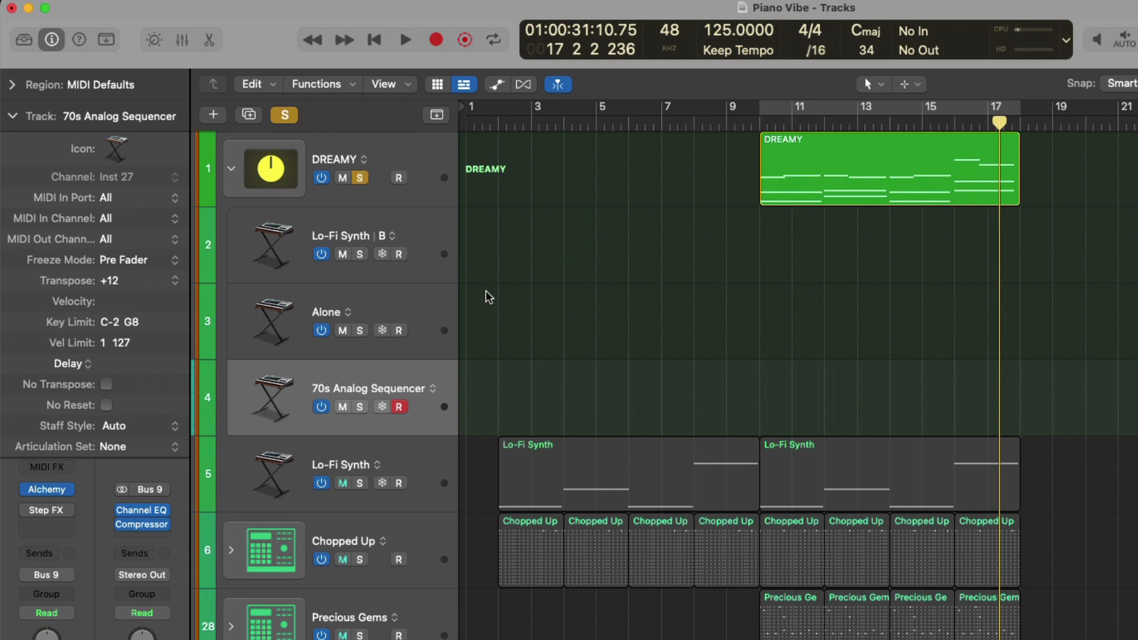
# Step: Examine the pitches of the DREAMY region's notes in the Piano Roll, and close the editor
pyautogui.click(442, 302)
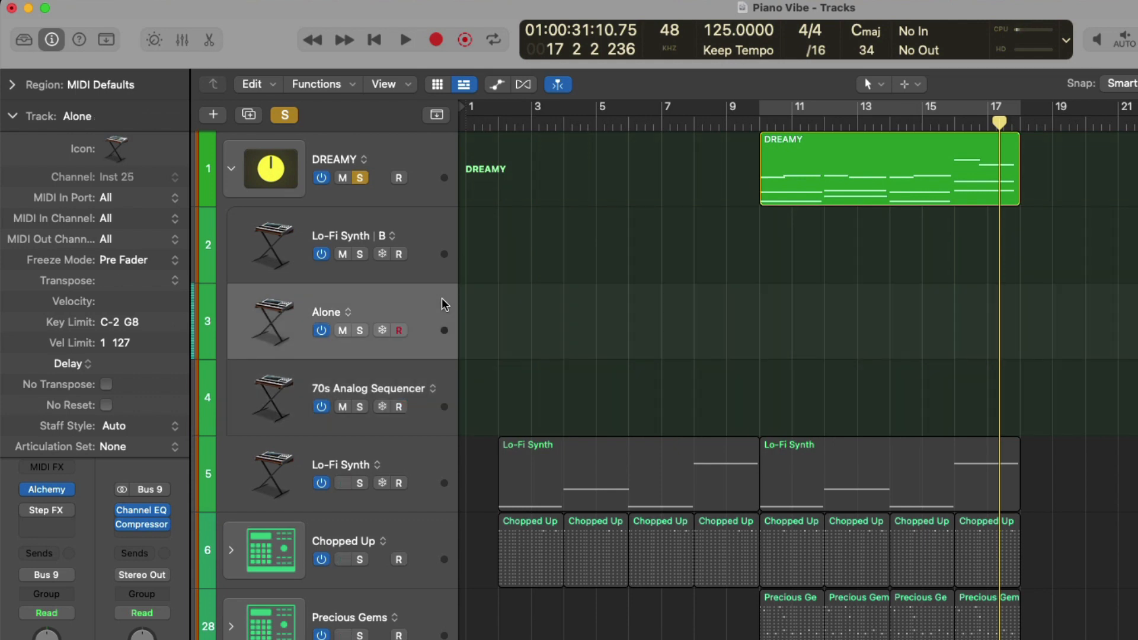
pyautogui.click(825, 154)
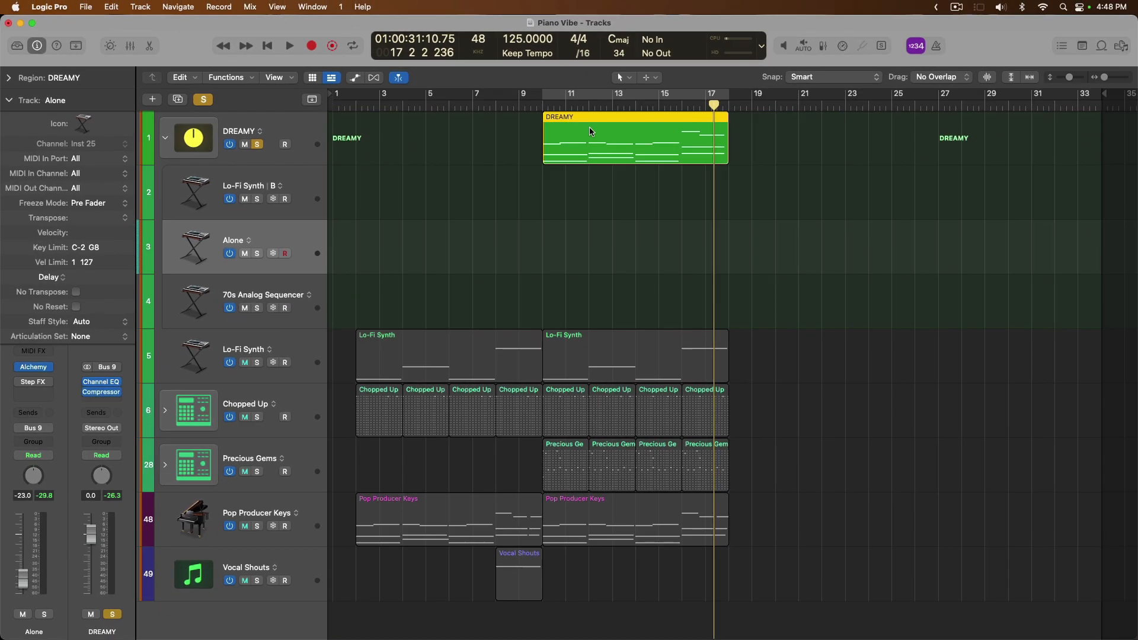
pyautogui.doubleClick(763, 148)
pyautogui.scroll(-2, 432, 514)
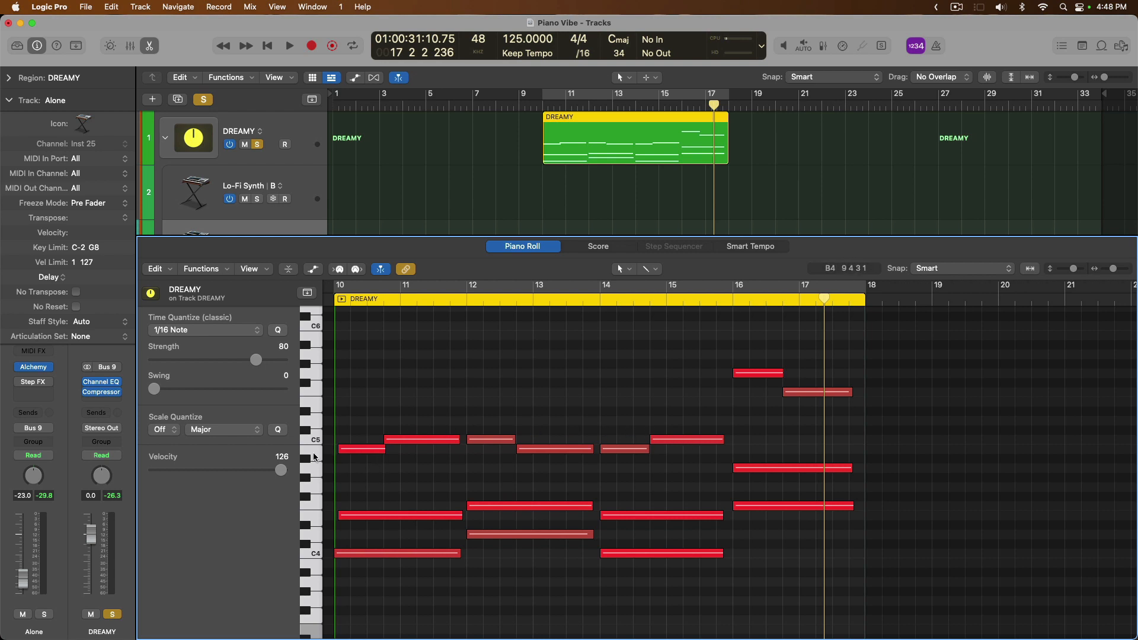
pyautogui.scroll(1, 652, 338)
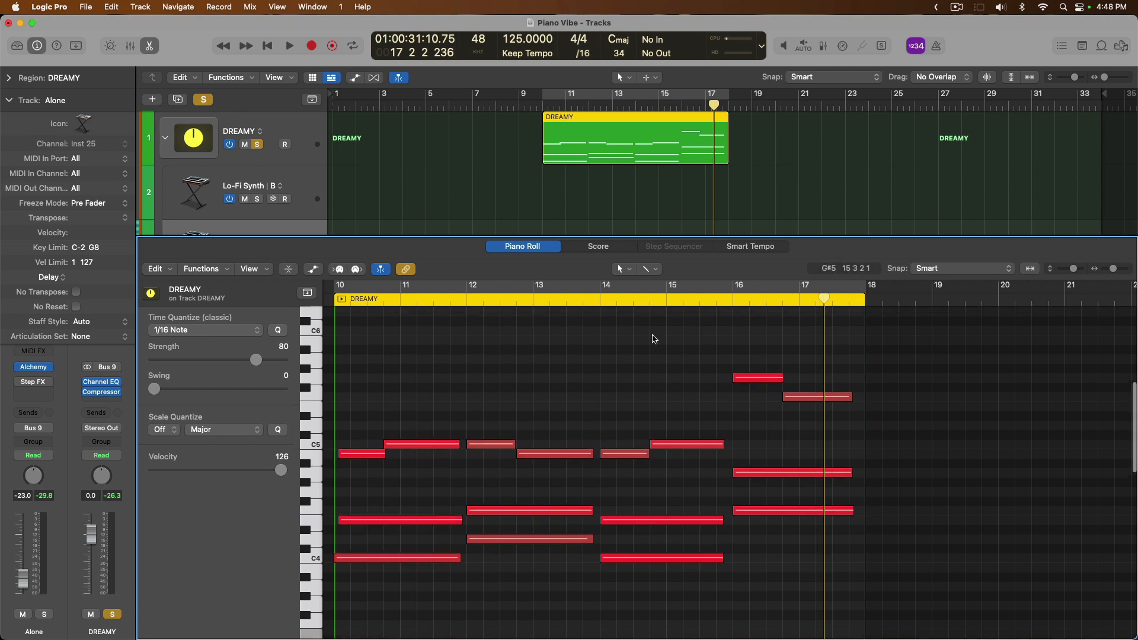
pyautogui.scroll(-2, 429, 184)
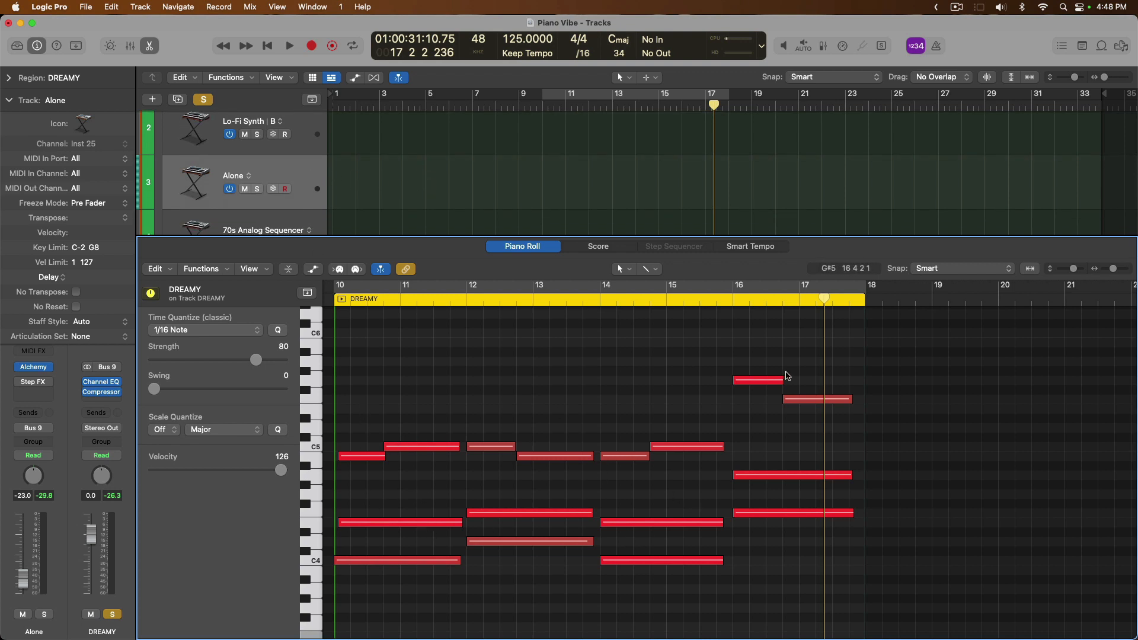
pyautogui.press('p')
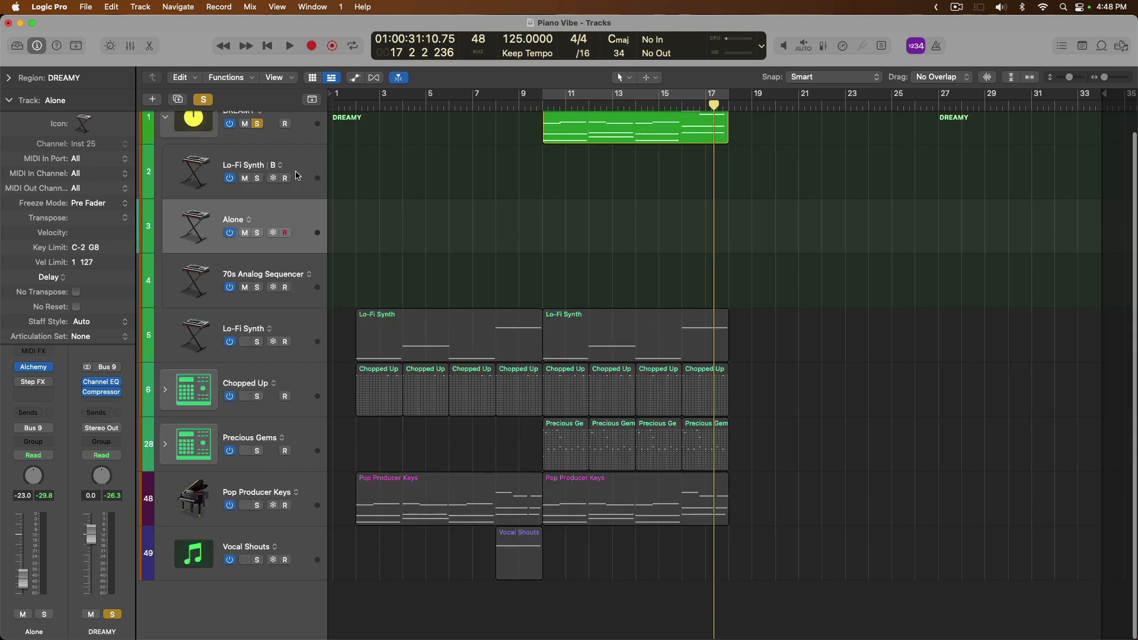
# Step: Select the Alone track and show the DREAMY region's notes in the Piano Roll
pyautogui.click(296, 207)
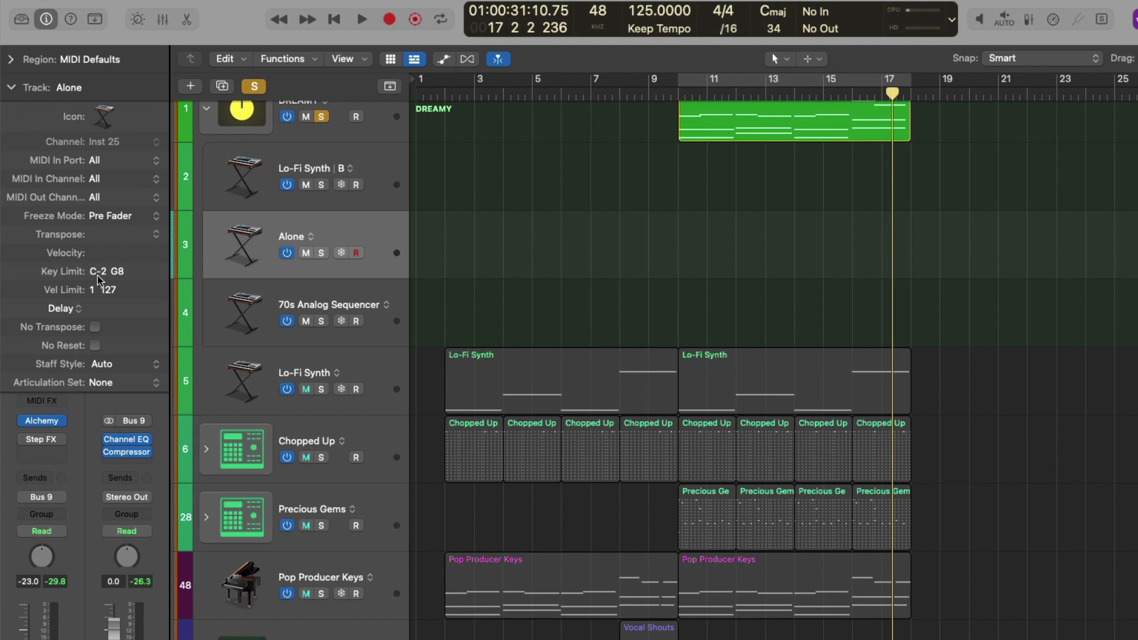
pyautogui.press('e')
pyautogui.scroll(2, 748, 183)
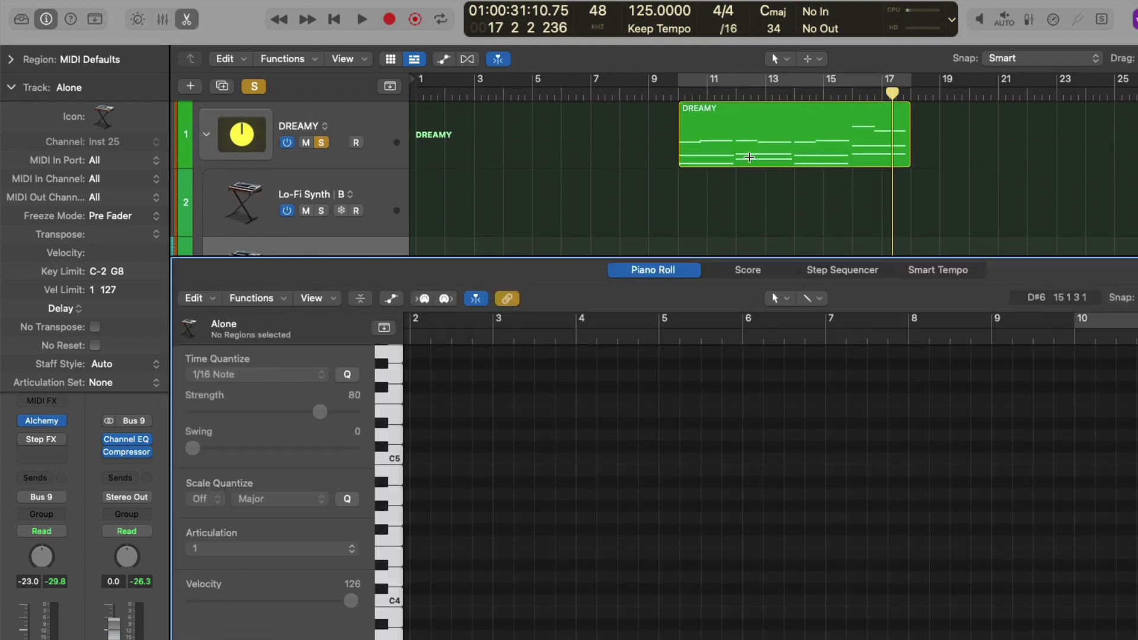
pyautogui.click(751, 127)
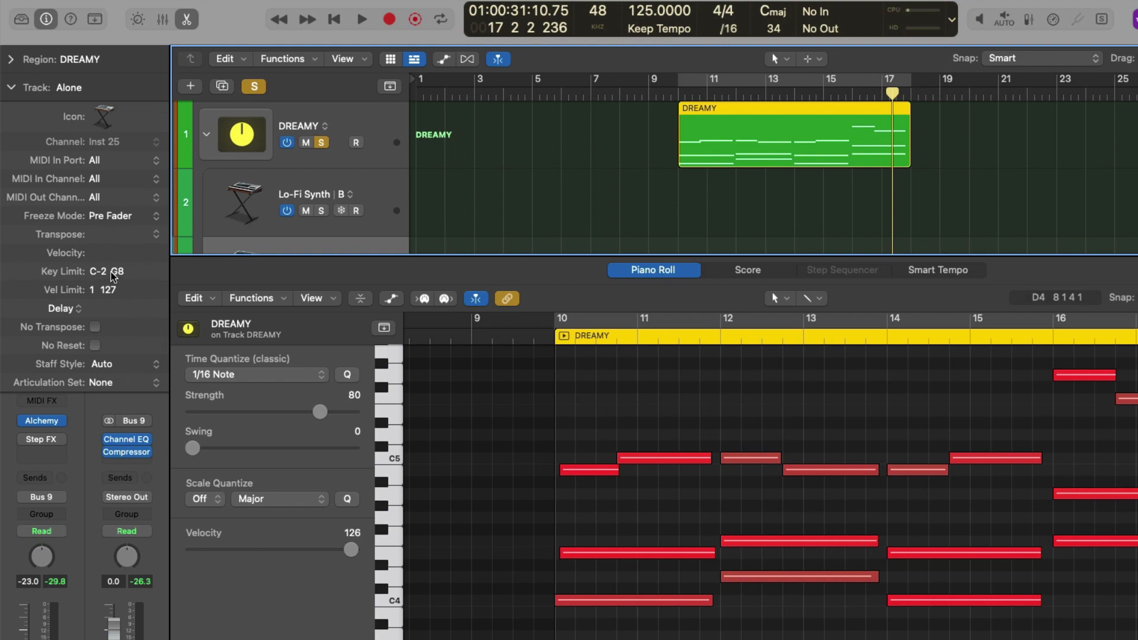
pyautogui.scroll(-2, 185, 232)
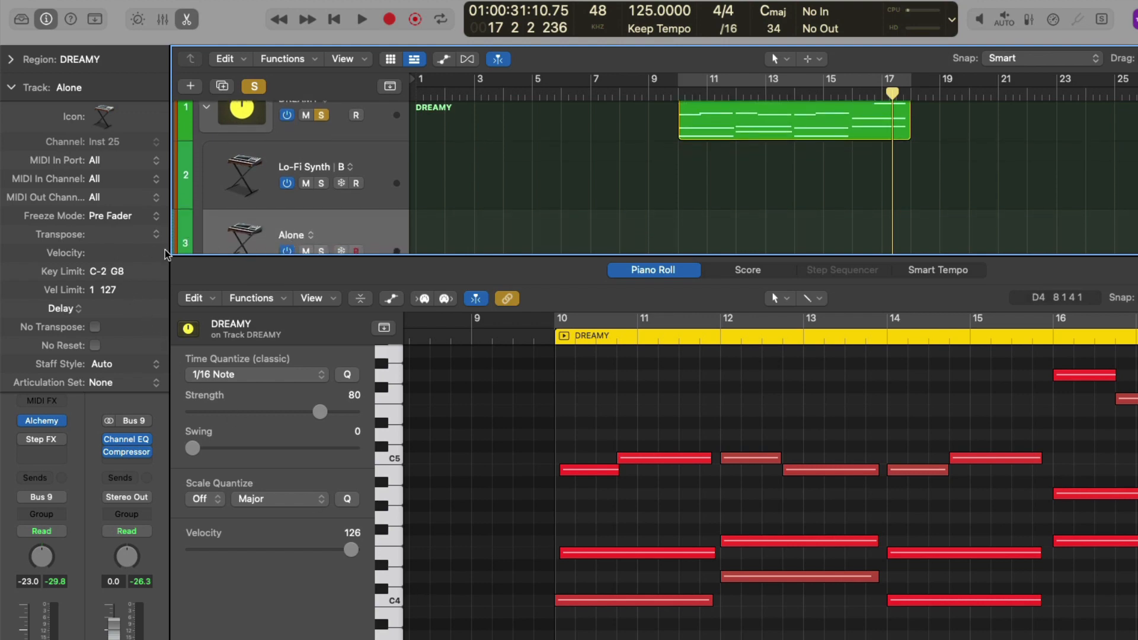
# Step: Set the Alone track's key limit to C4 A4
pyautogui.doubleClick(115, 273)
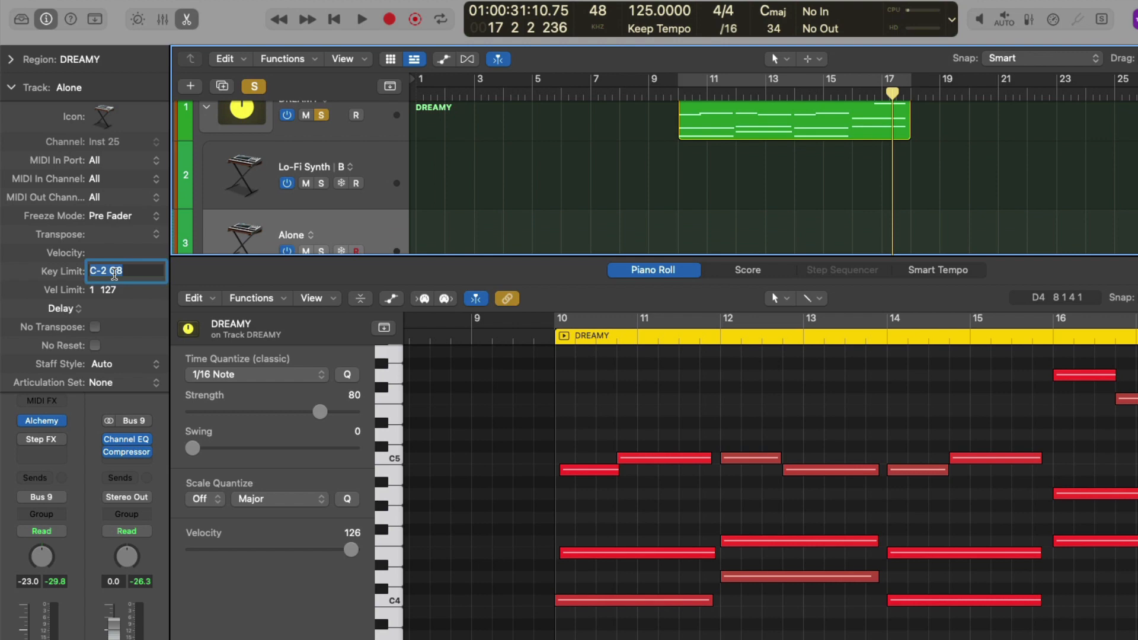
pyautogui.write('C4A4')
pyautogui.press('Return')
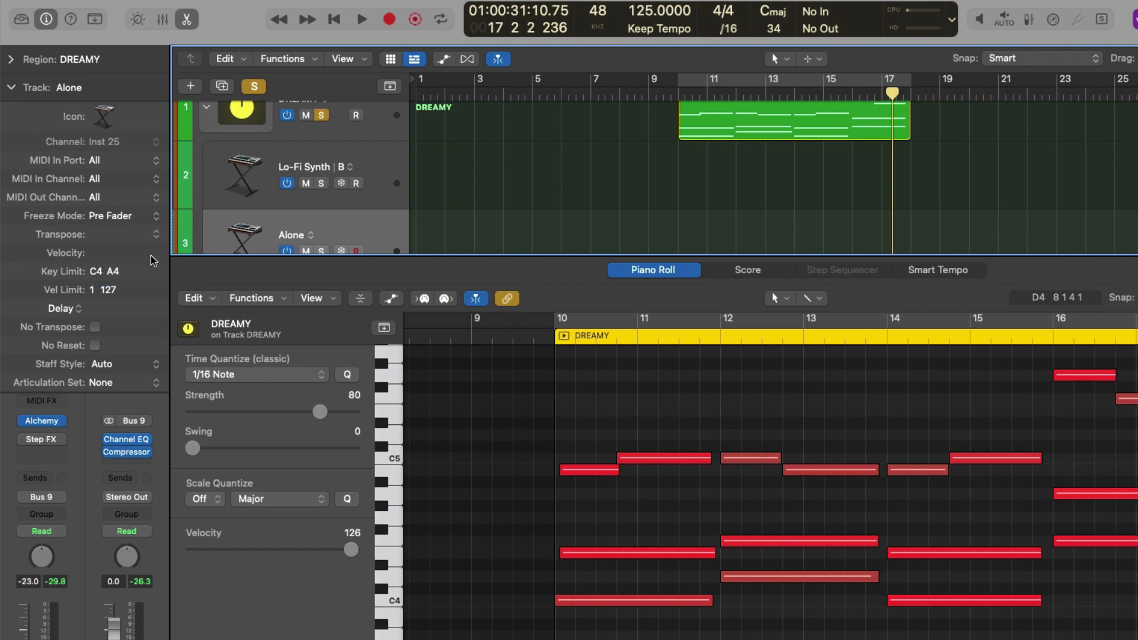
# Step: Solo the Alone track and play back the DREAMY region with the restricted key range
pyautogui.keyDown('alt'); pyautogui.click(321, 250); pyautogui.keyUp('alt')
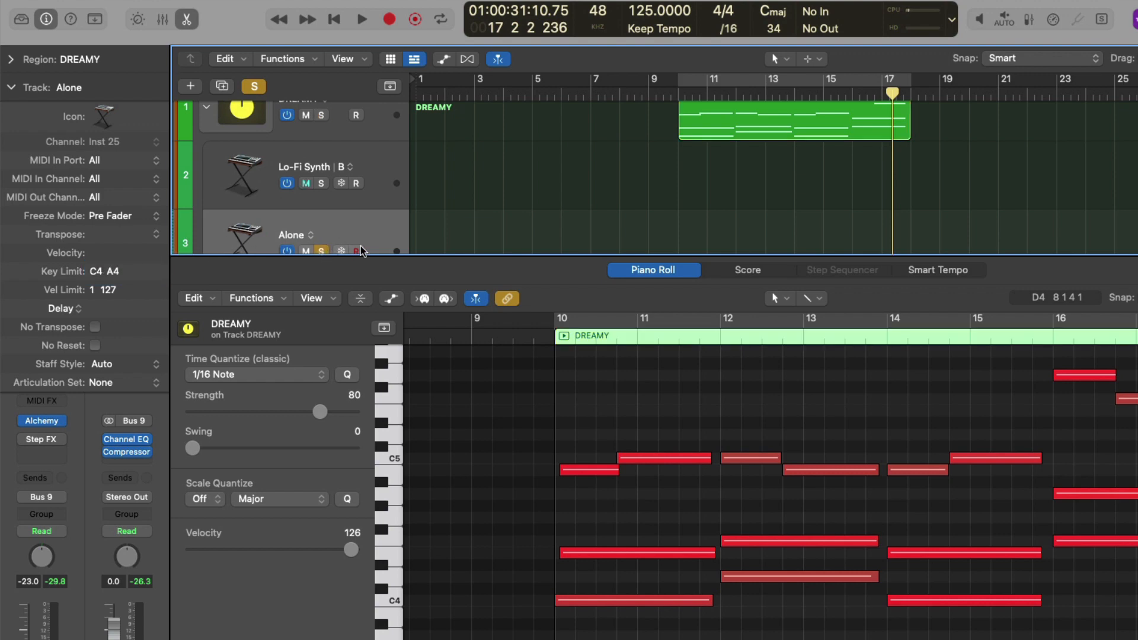
pyautogui.press('space')
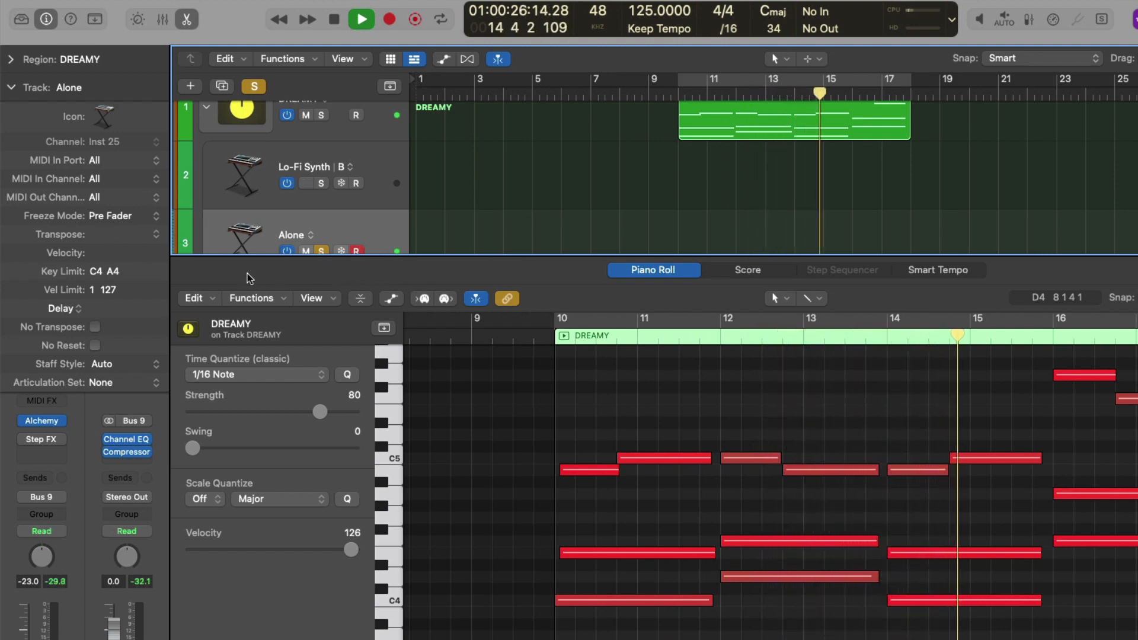
pyautogui.press('space')
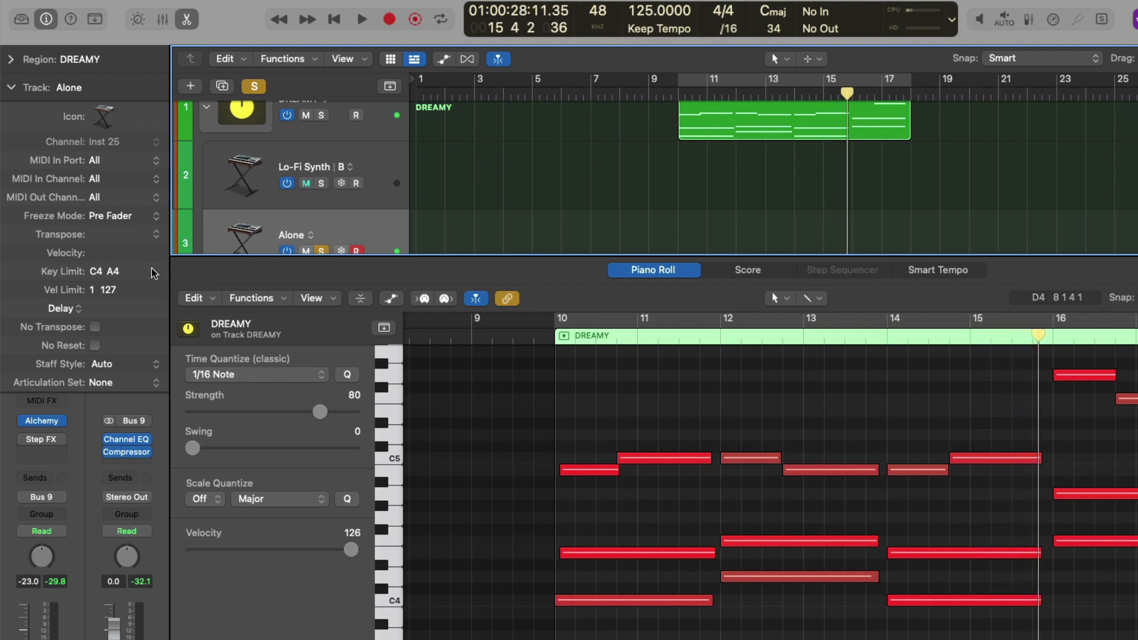
# Step: Set the Alone track's key limit to B4 G8 and play back the DREAMY region
pyautogui.doubleClick(97, 271)
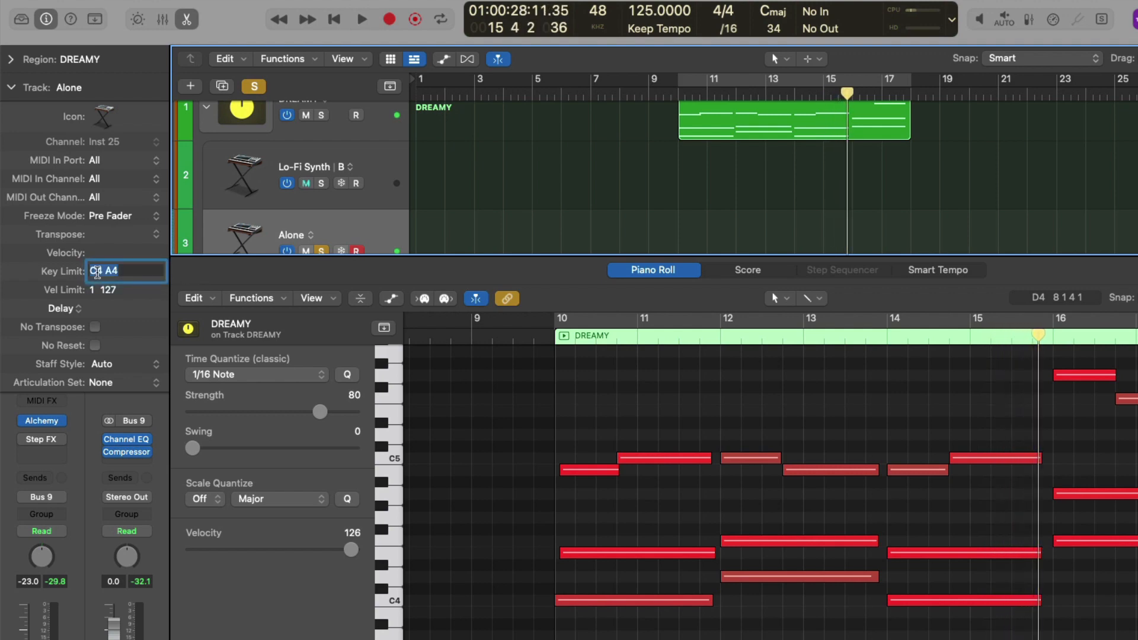
pyautogui.write('B4G8')
pyautogui.press('Return')
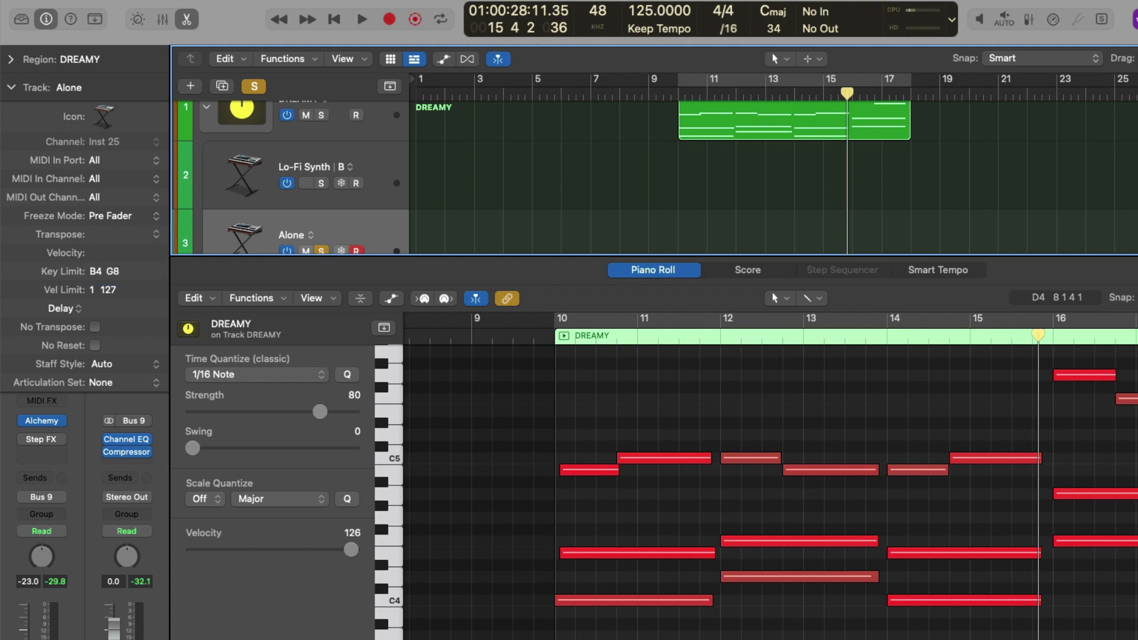
pyautogui.press('space')
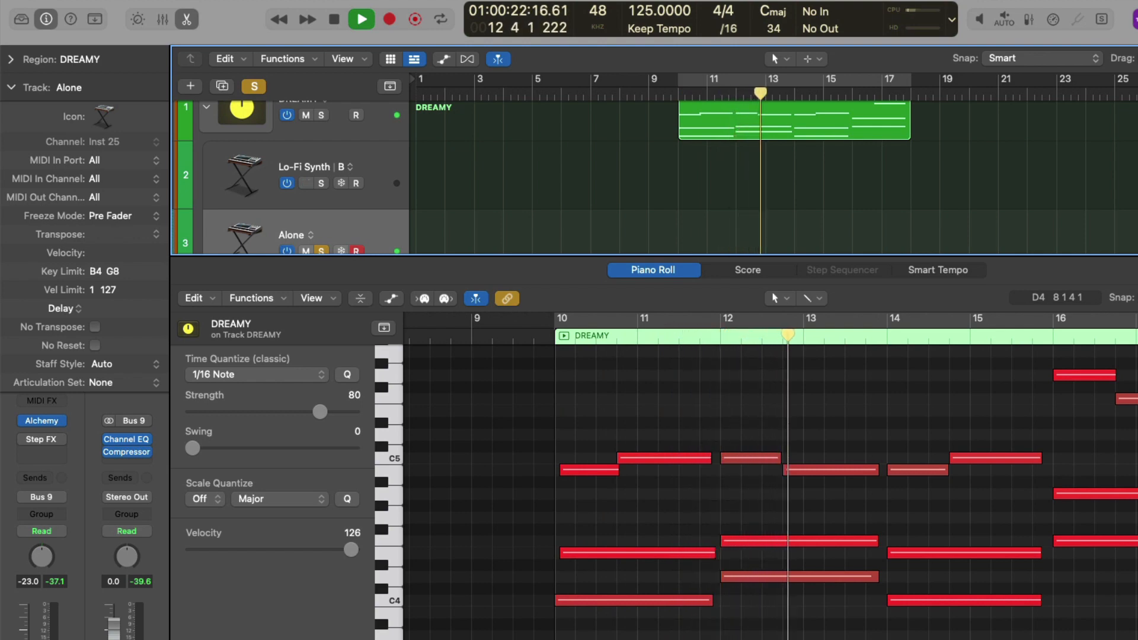
pyautogui.press('space')
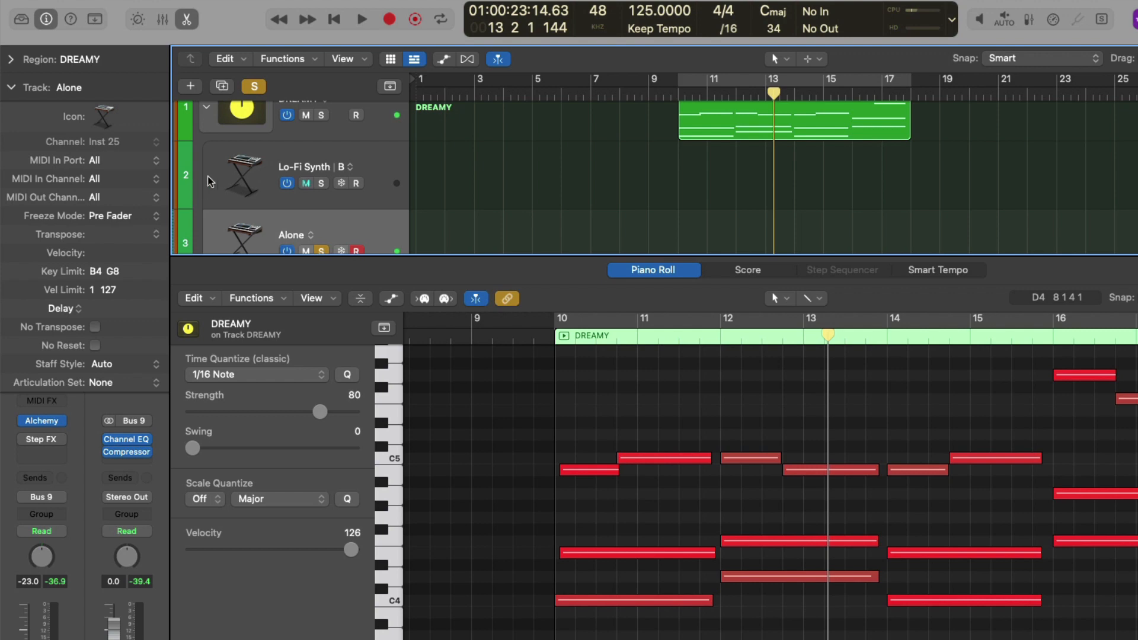
# Step: Compare the key limit settings of the Lo-Fi Synth and 70s Analog Sequencer tracks in the DREAMY stack
pyautogui.click(225, 174)
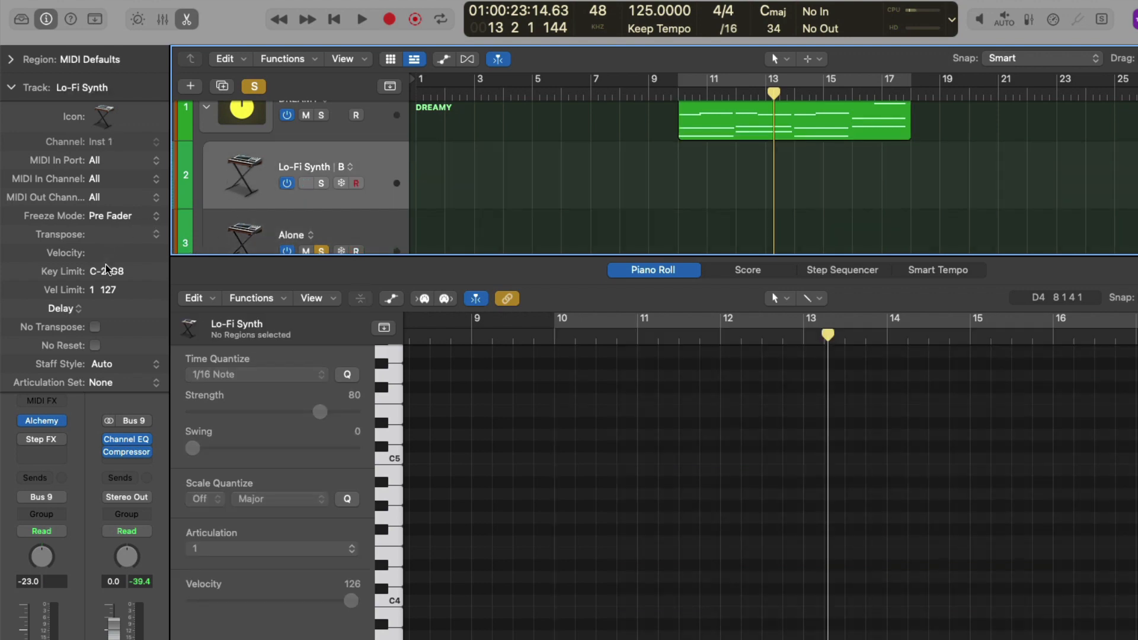
pyautogui.scroll(-3, 278, 220)
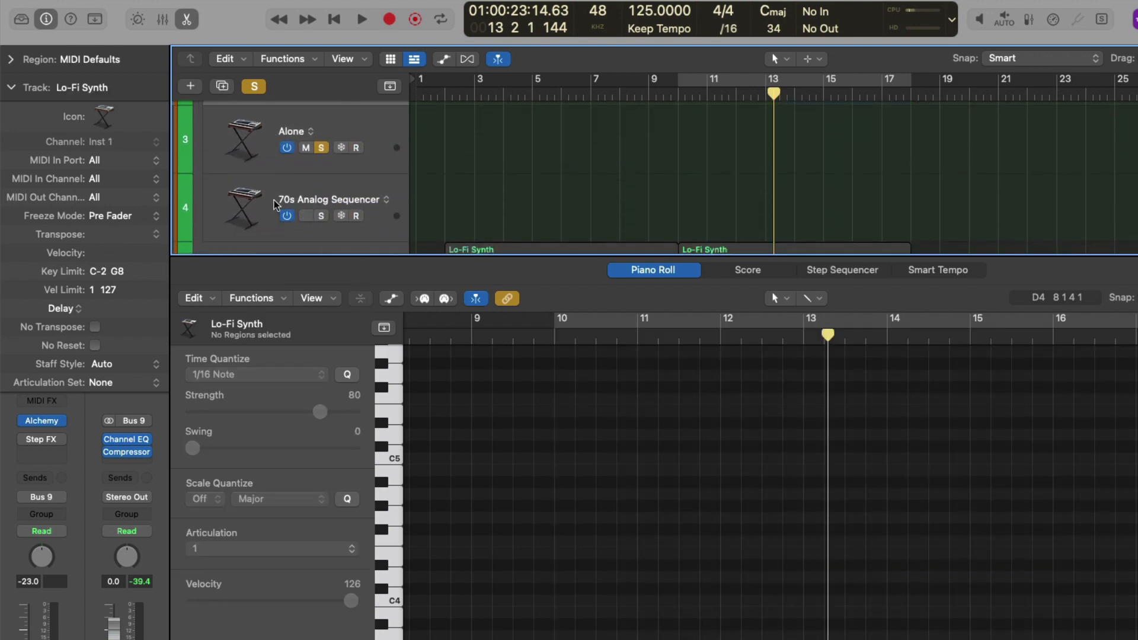
pyautogui.click(274, 200)
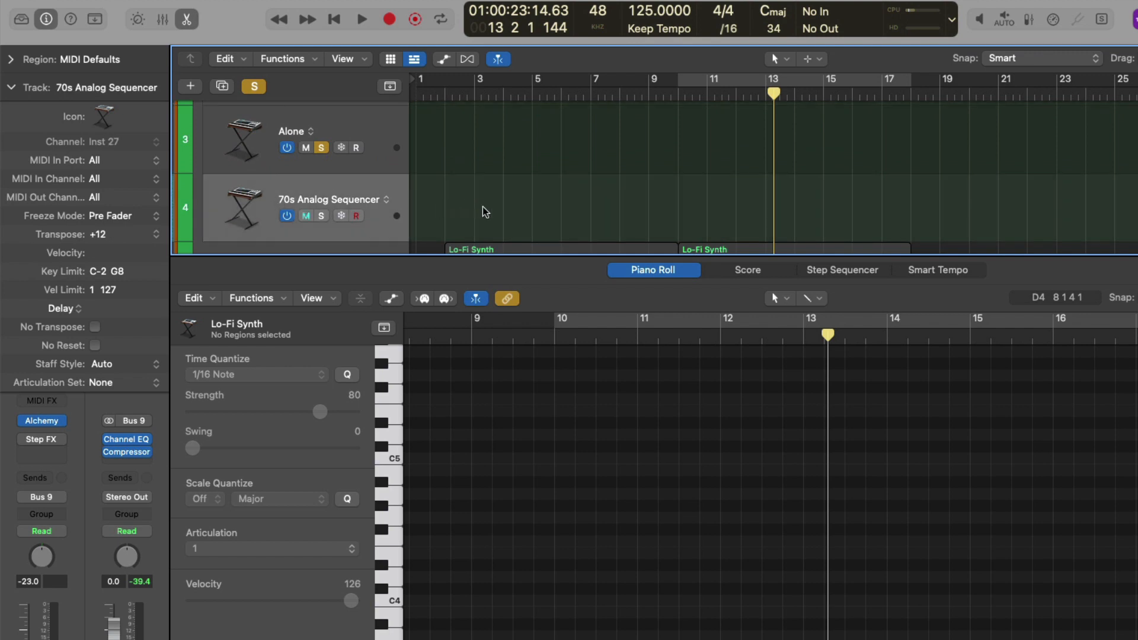
pyautogui.scroll(3, 483, 207)
# Step: Set the Alone track's key limit to C4 A4 and close the Piano Roll
pyautogui.click(372, 205)
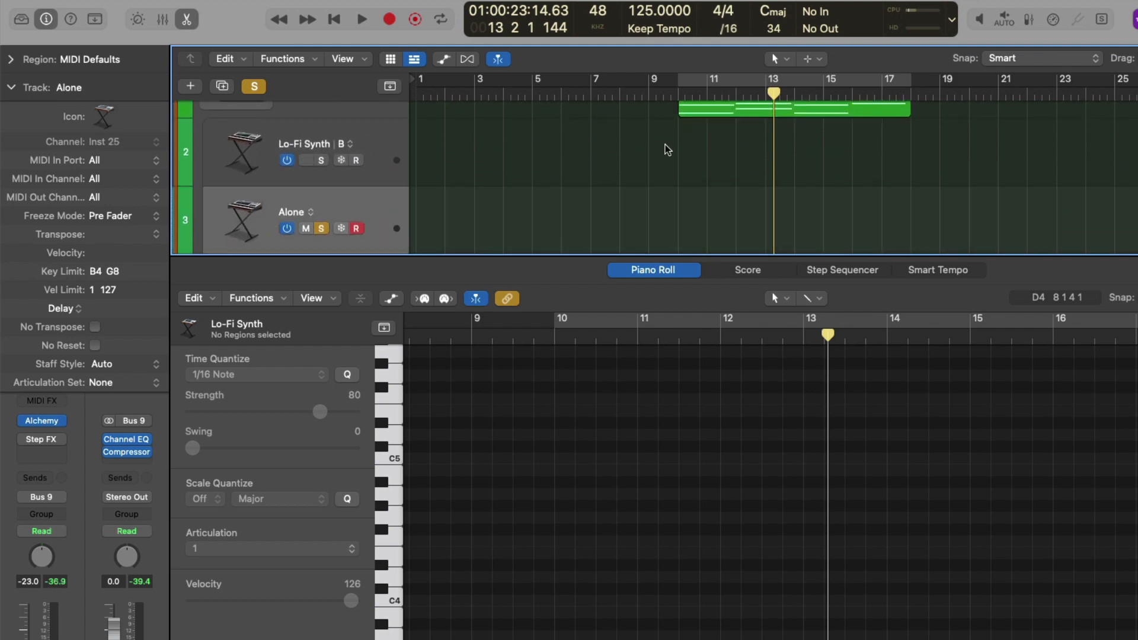
pyautogui.scroll(2, 666, 148)
pyautogui.doubleClick(113, 271)
pyautogui.write('C')
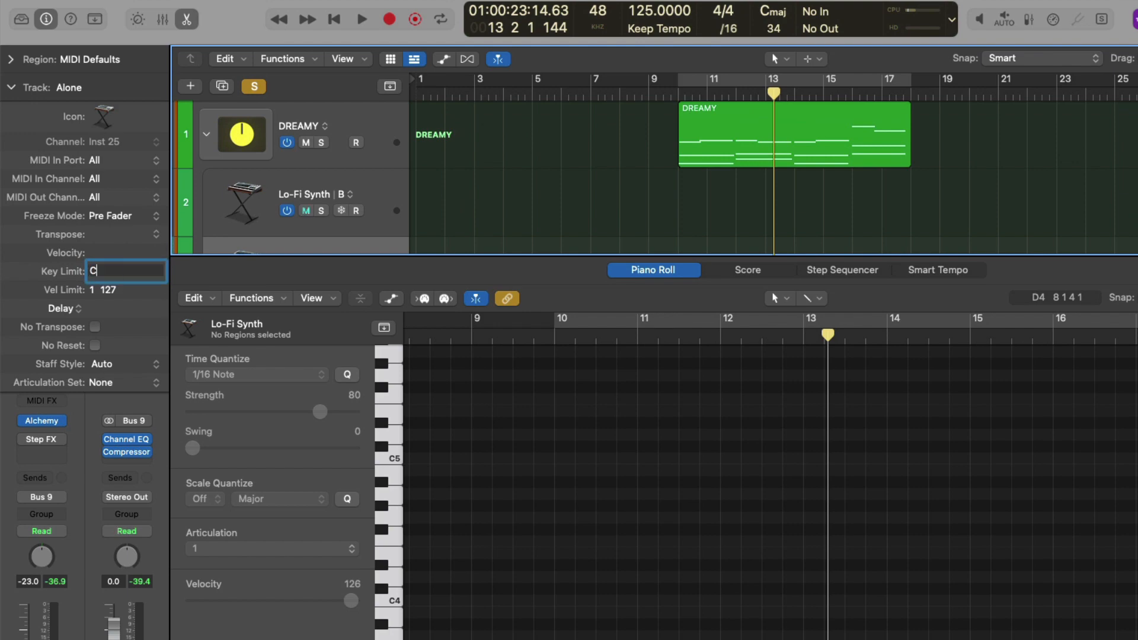
pyautogui.write('4')
pyautogui.write('A4')
pyautogui.press('Return')
pyautogui.press('p')
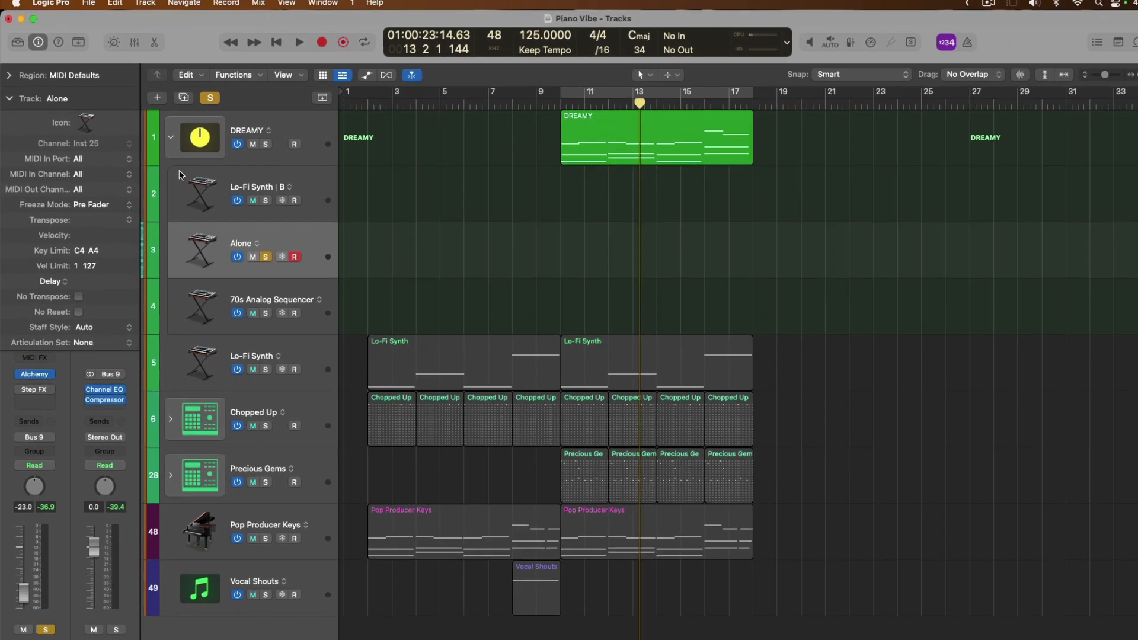
# Step: Solo the whole DREAMY stack and play back its region with all three synth layers
pyautogui.click(257, 144)
pyautogui.doubleClick(536, 103)
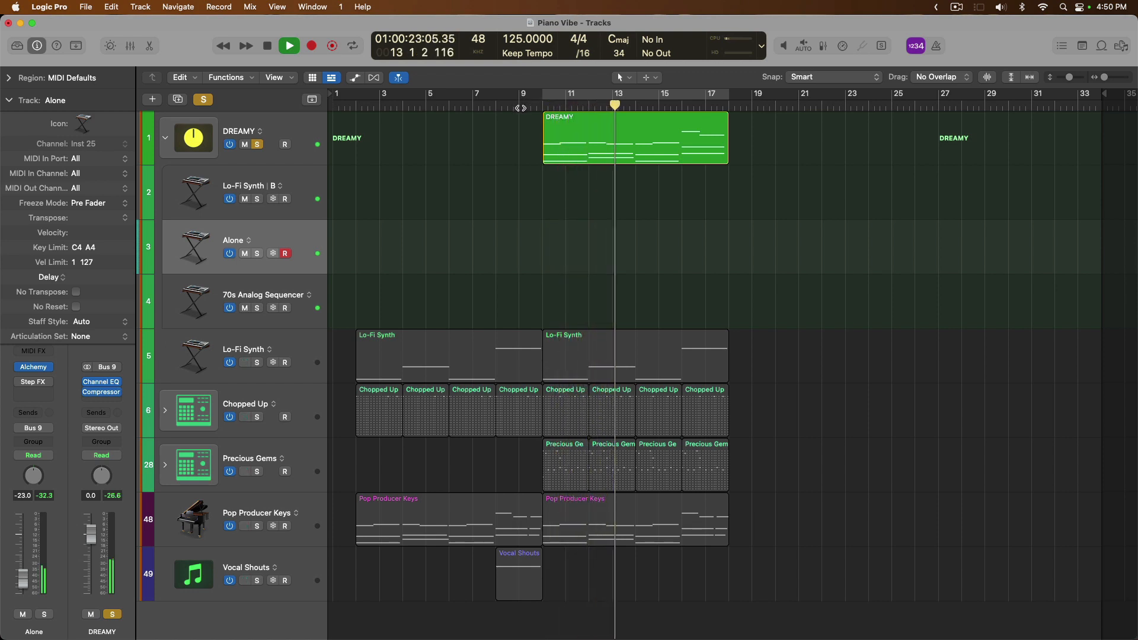
pyautogui.press('space')
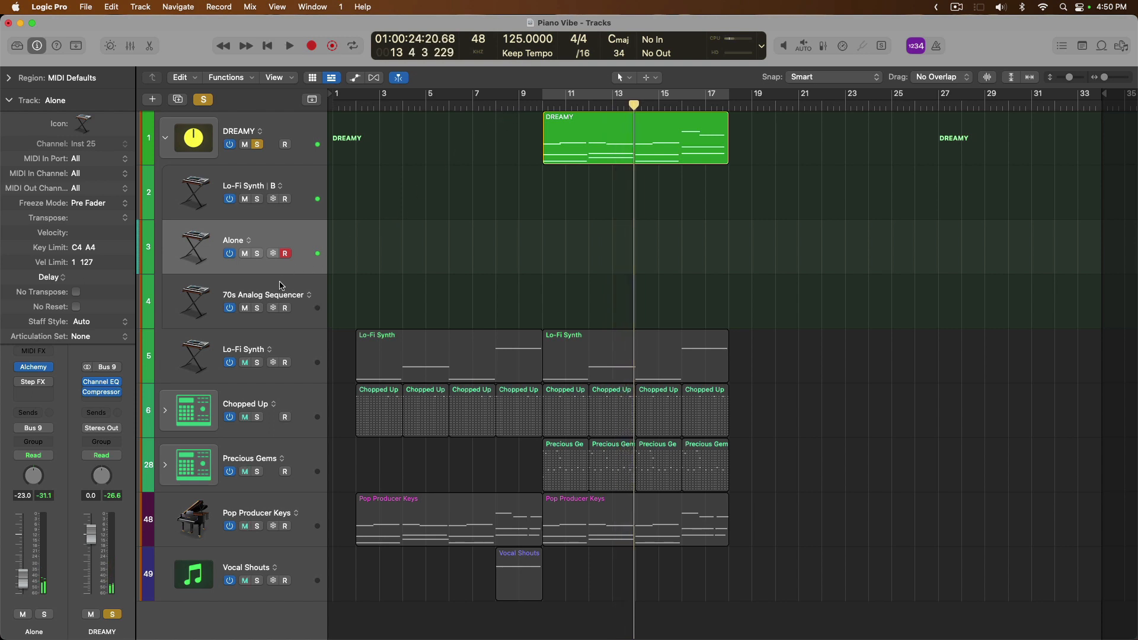
# Step: Balance the layers in the Mixer during playback, setting Alone to -15.6 dB and 70s Analog Sequencer to -26.0 dB
pyautogui.click(282, 285)
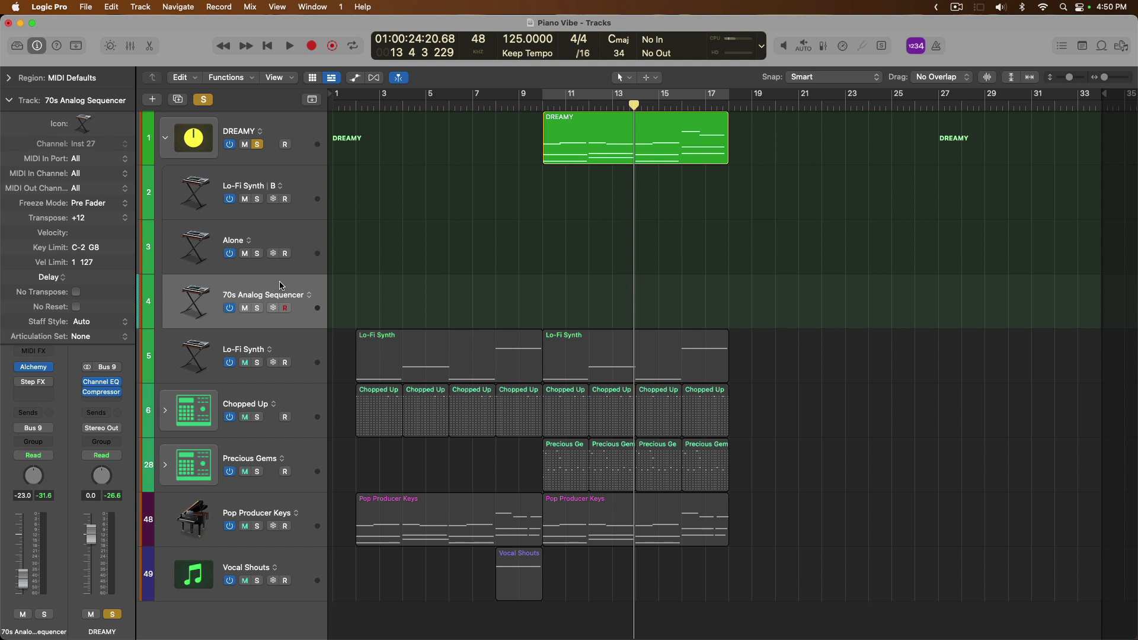
pyautogui.press('x')
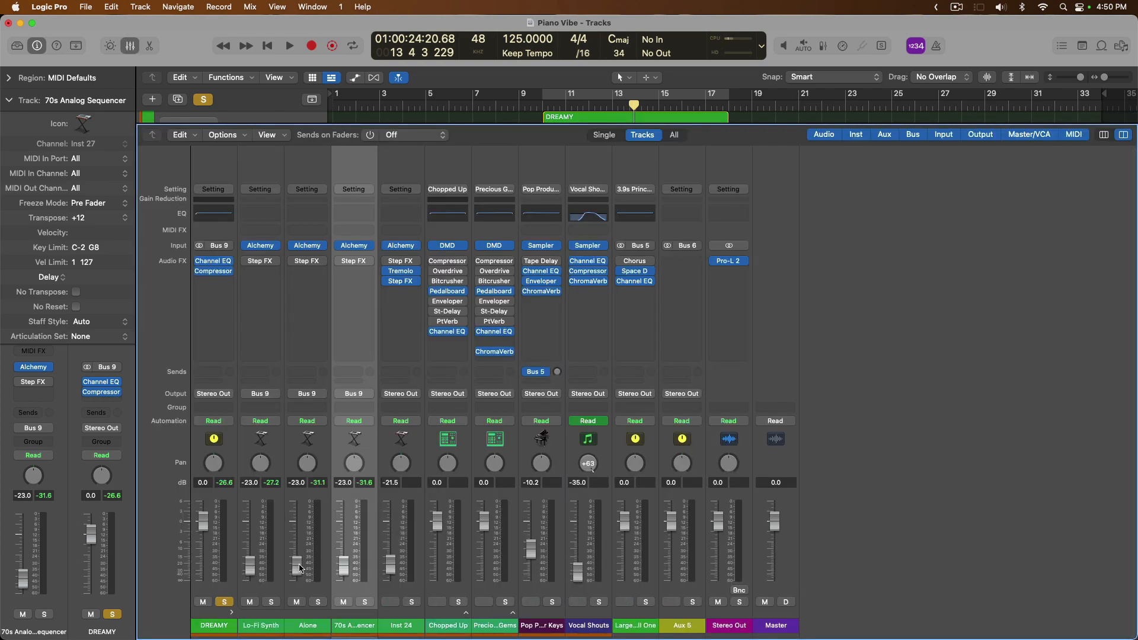
pyautogui.press('space')
pyautogui.moveTo(300, 568); pyautogui.dragTo(300, 556)
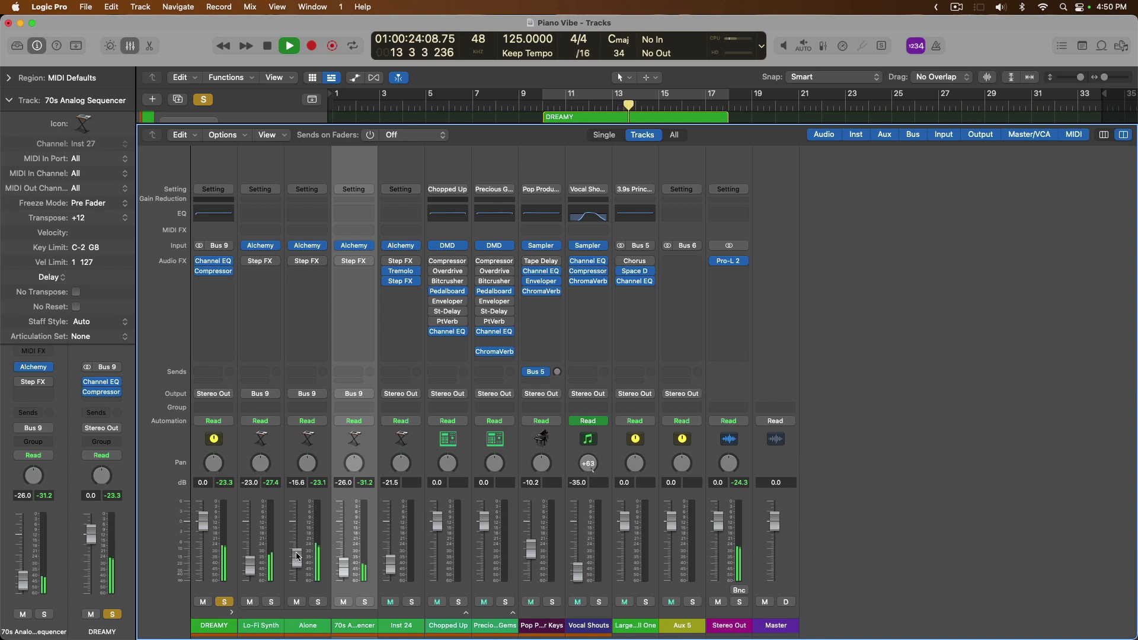
pyautogui.press('space')
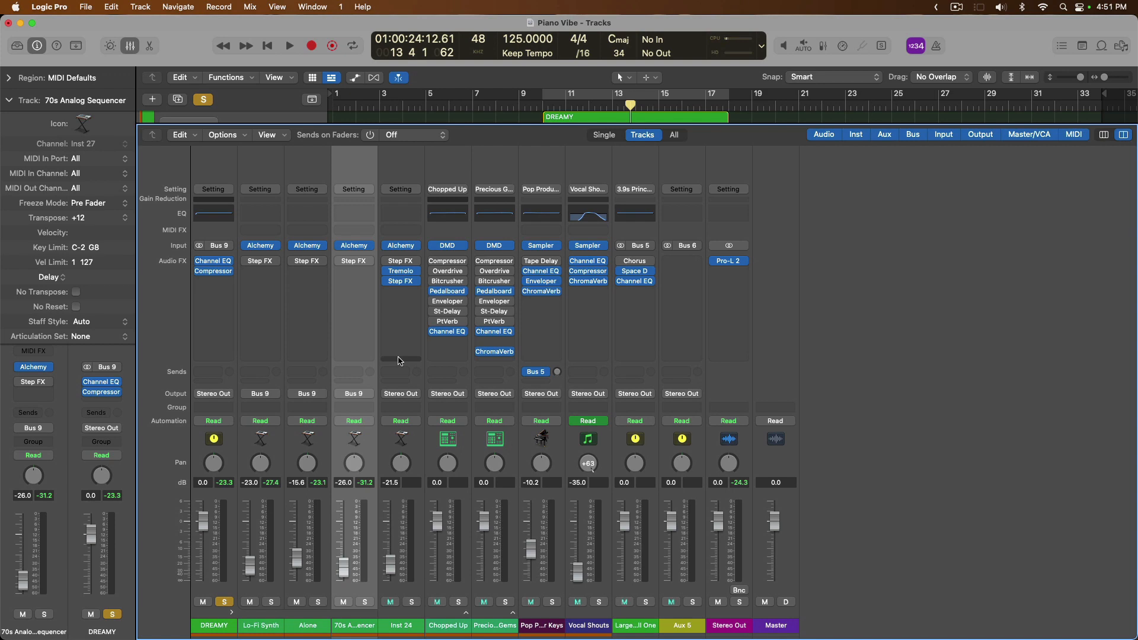
pyautogui.press('x')
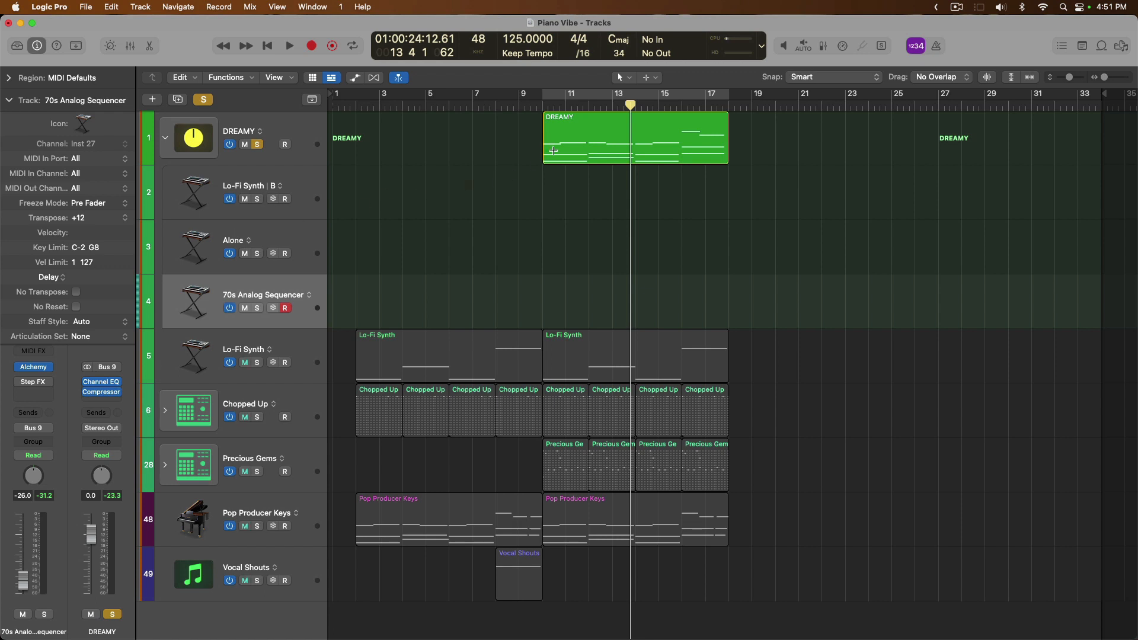
# Step: Show the DREAMY region's notes in the Piano Roll and adjust the Velocity Range in the iPad remote app's settings
pyautogui.click(575, 123)
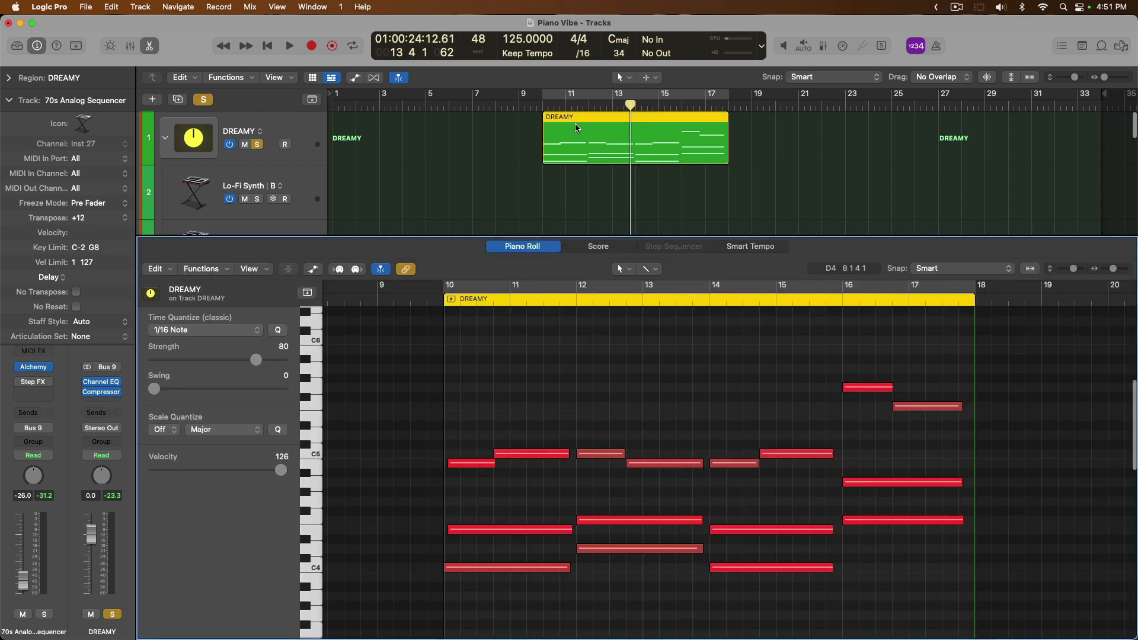
pyautogui.doubleClick(575, 123)
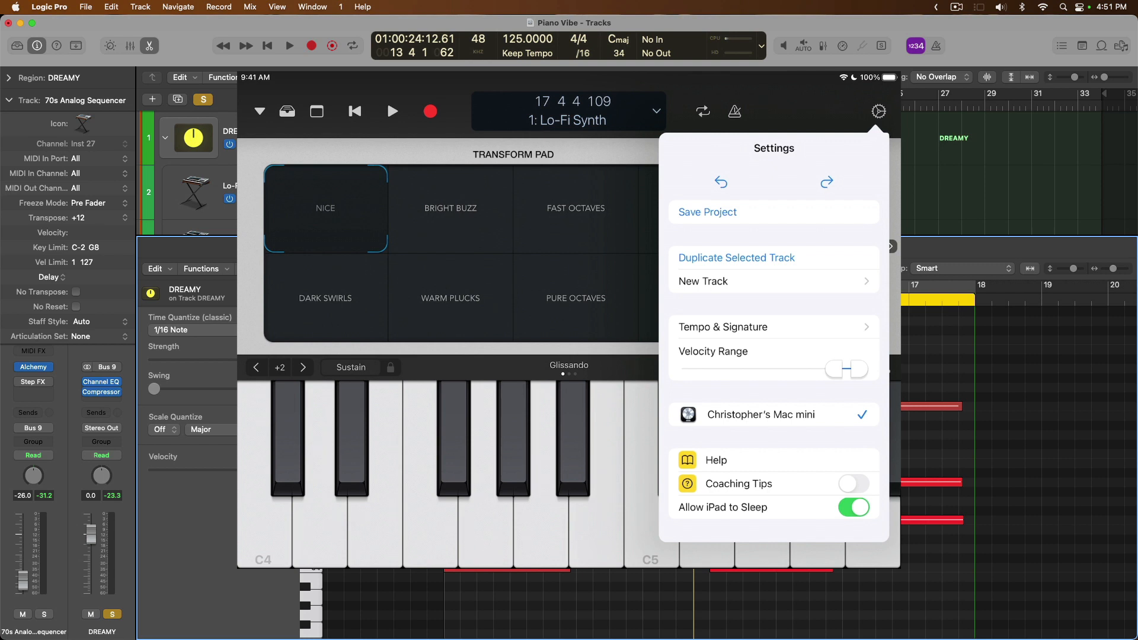
pyautogui.moveTo(845, 369)
pyautogui.mouseDown()
pyautogui.moveTo(711, 369)
pyautogui.moveTo(833, 368)
pyautogui.mouseUp()
pyautogui.moveTo(718, 369); pyautogui.dragTo(790, 368)
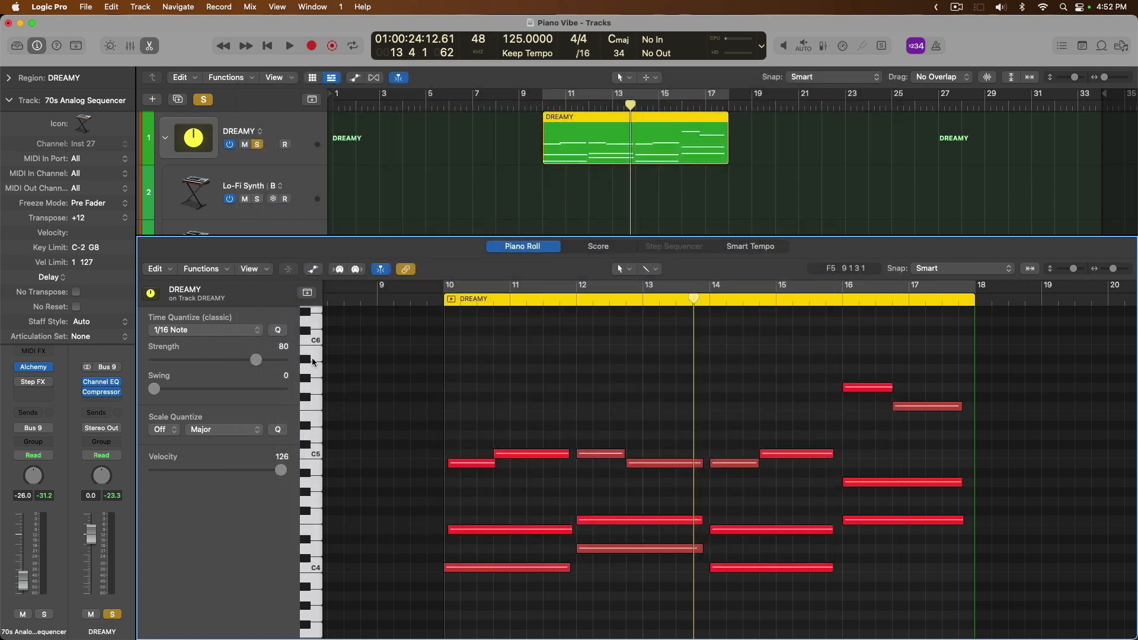
# Step: Insert a Velocity Processor MIDI effect on the 70s Analog Sequencer track and set its mode to Value/Range
pyautogui.click(9, 100)
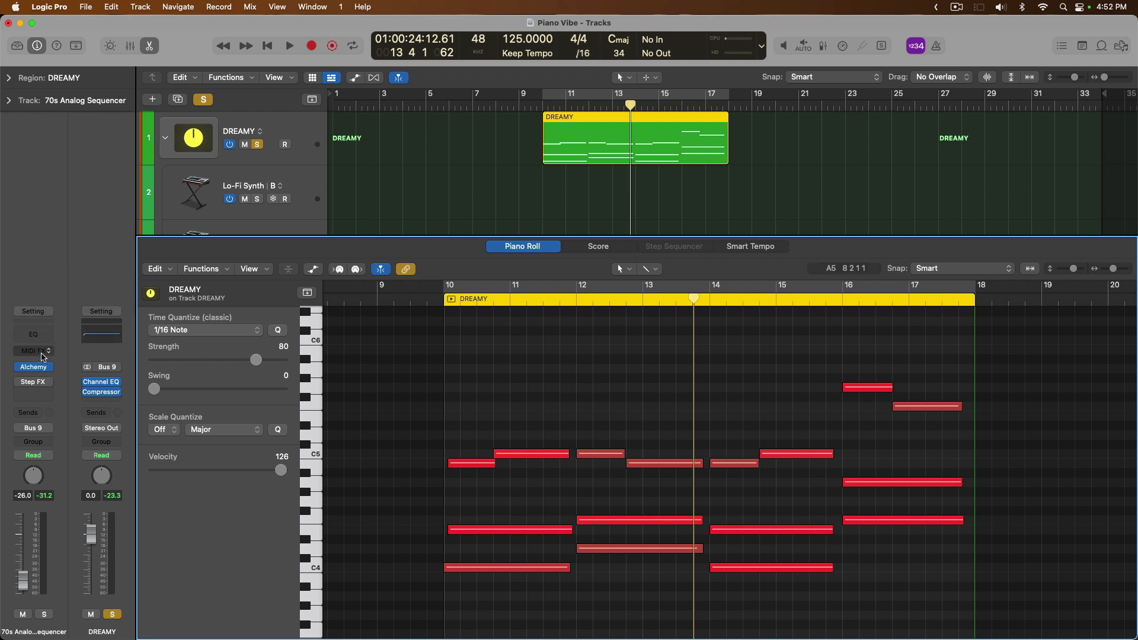
pyautogui.click(42, 353)
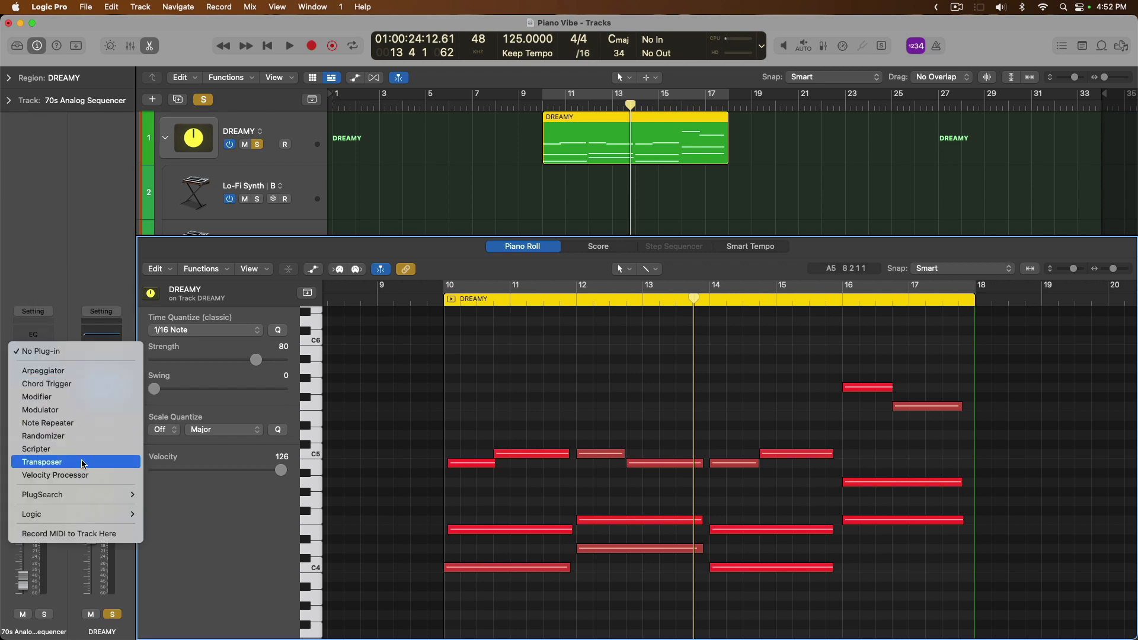
pyautogui.click(92, 475)
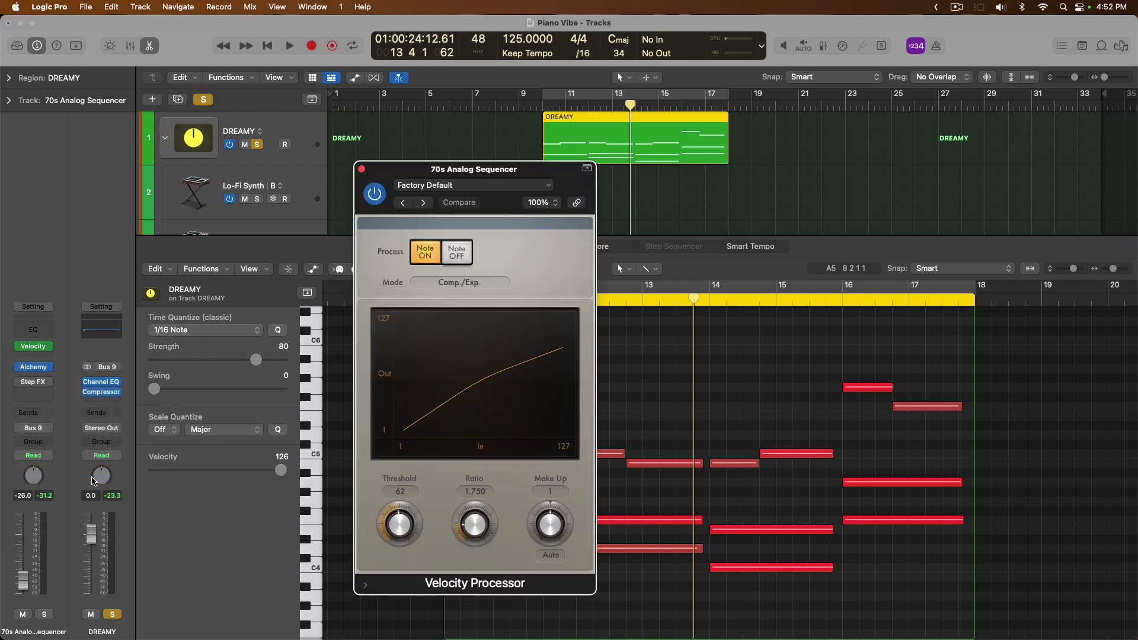
pyautogui.moveTo(512, 178); pyautogui.dragTo(467, 172)
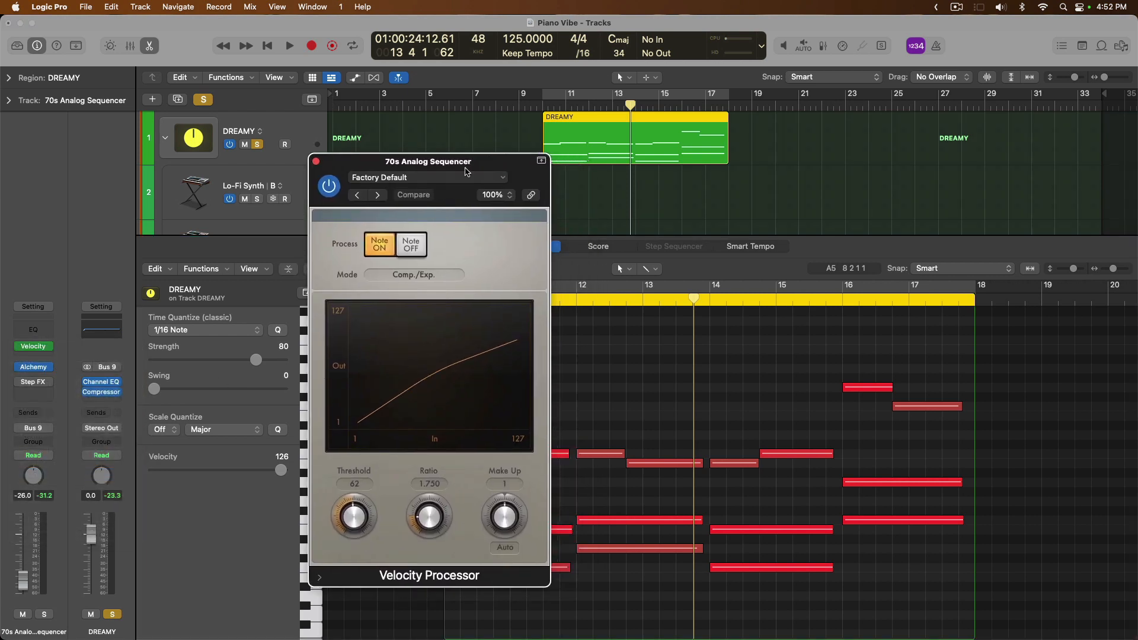
pyautogui.click(408, 277)
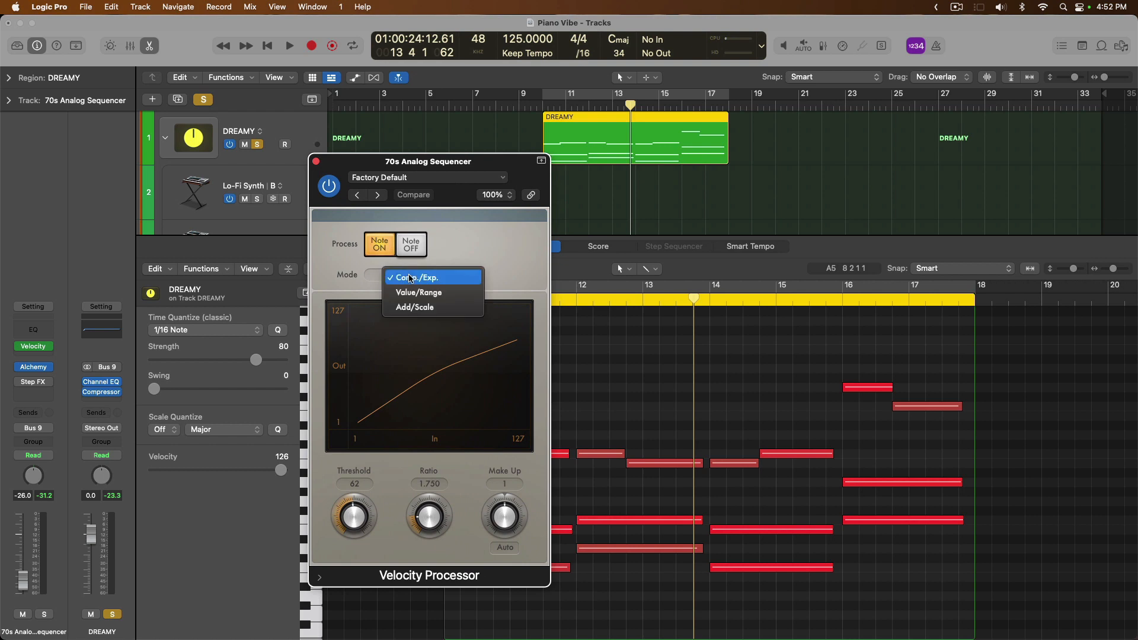
pyautogui.click(407, 292)
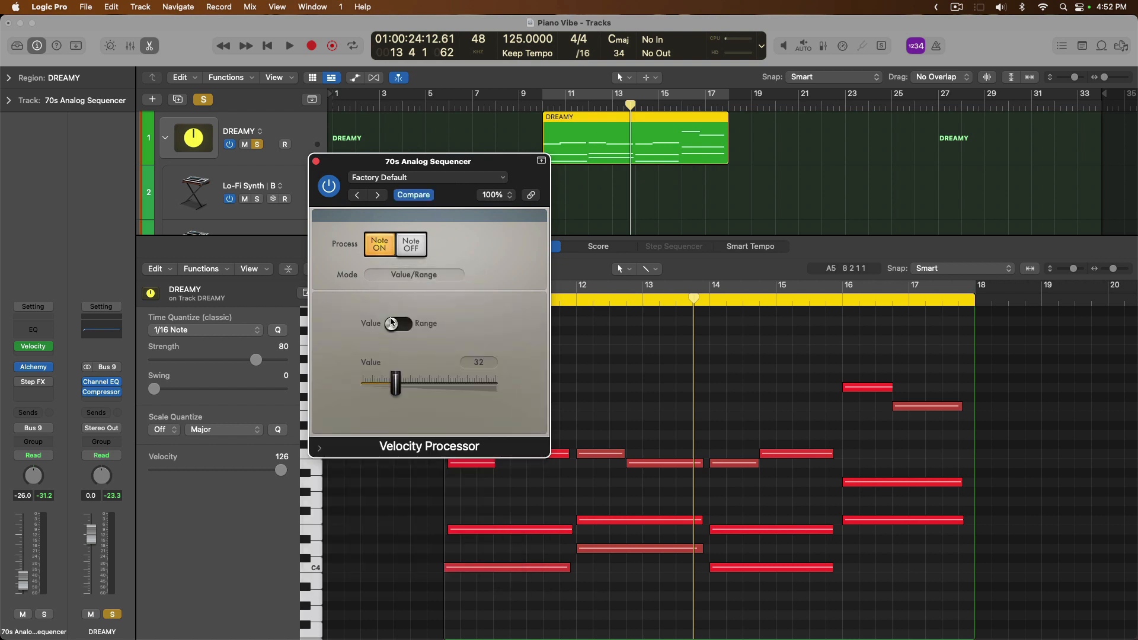
# Step: Solo the 70s Analog Sequencer track inside the DREAMY stack
pyautogui.scroll(-3, 268, 181)
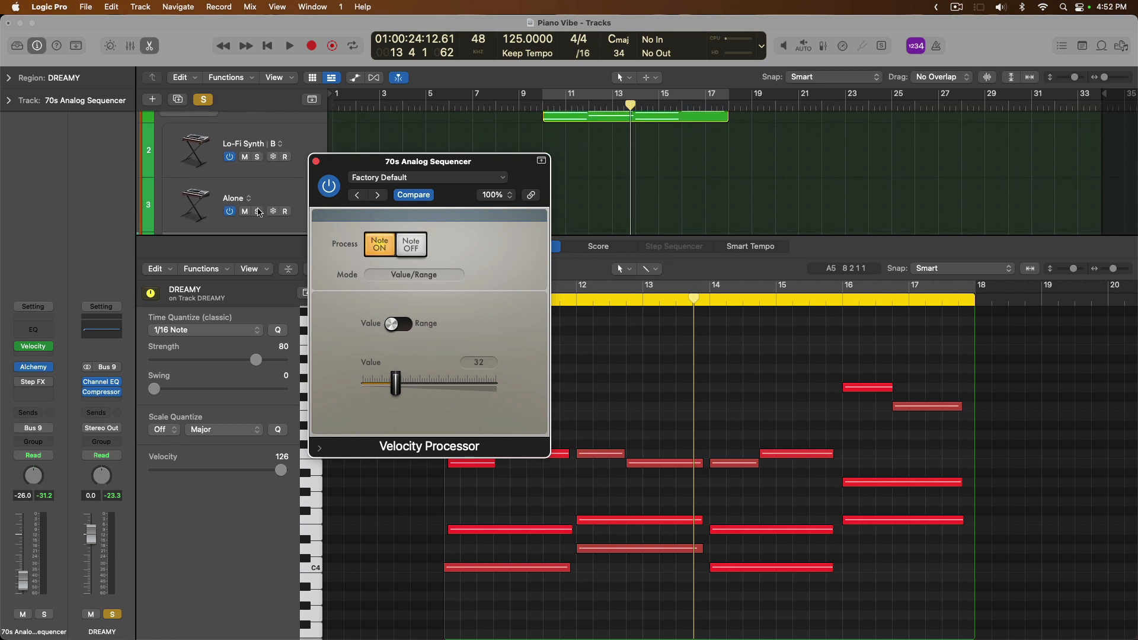
pyautogui.scroll(-3, 259, 212)
pyautogui.click(258, 197)
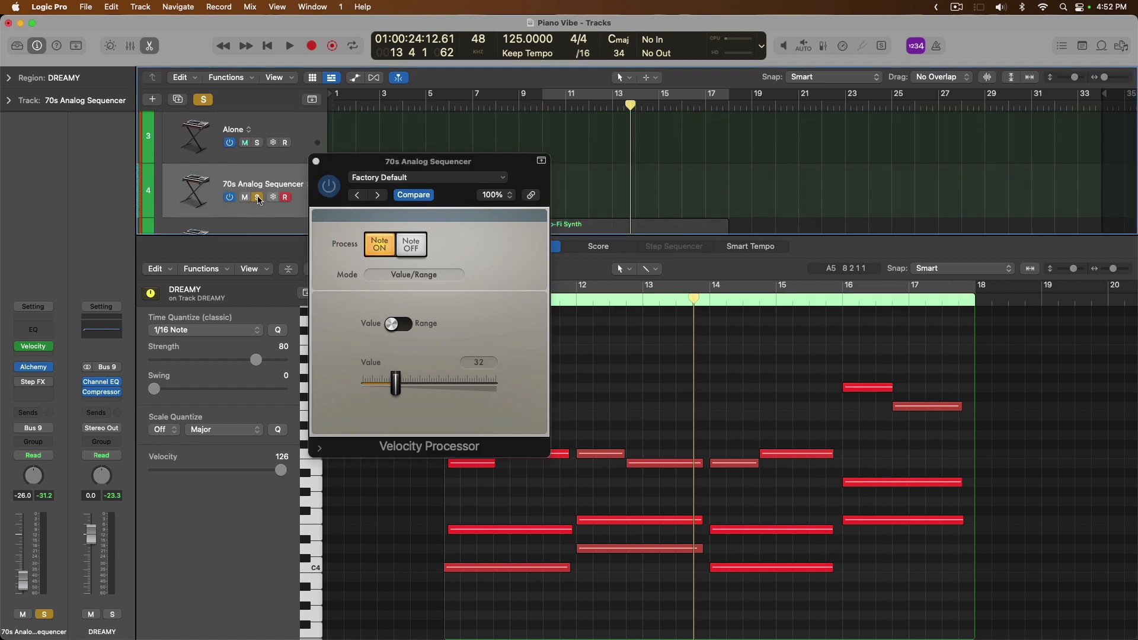
# Step: Bypass the Velocity Processor and raise the 70s Analog Sequencer fader to -14.2 dB during playback
pyautogui.click(338, 181)
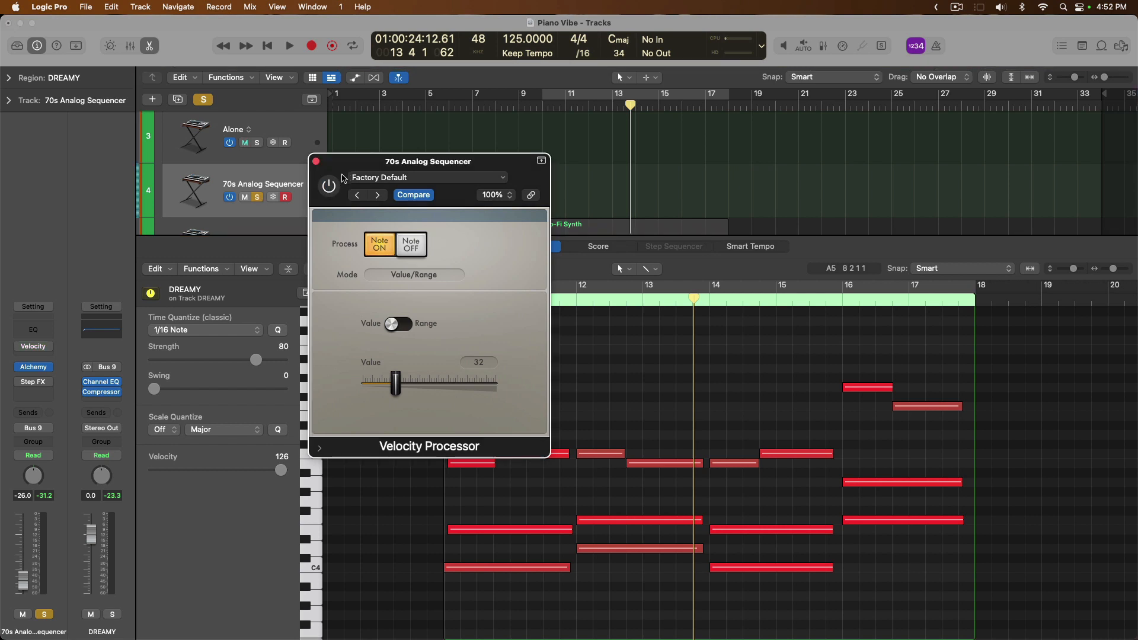
pyautogui.press('space')
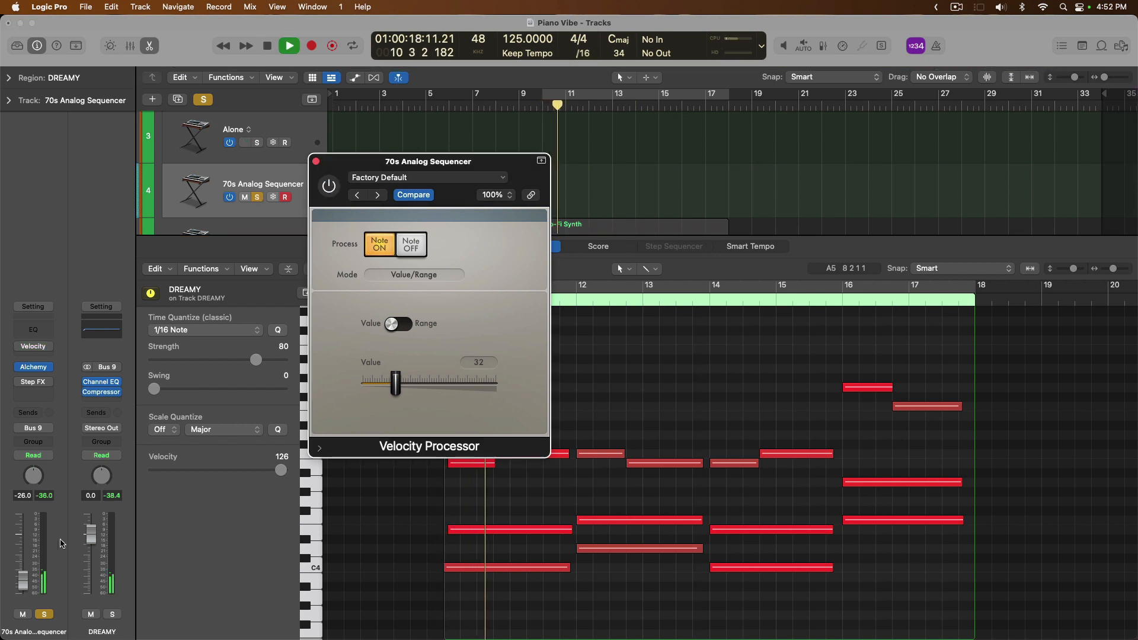
pyautogui.moveTo(20, 582); pyautogui.dragTo(21, 570)
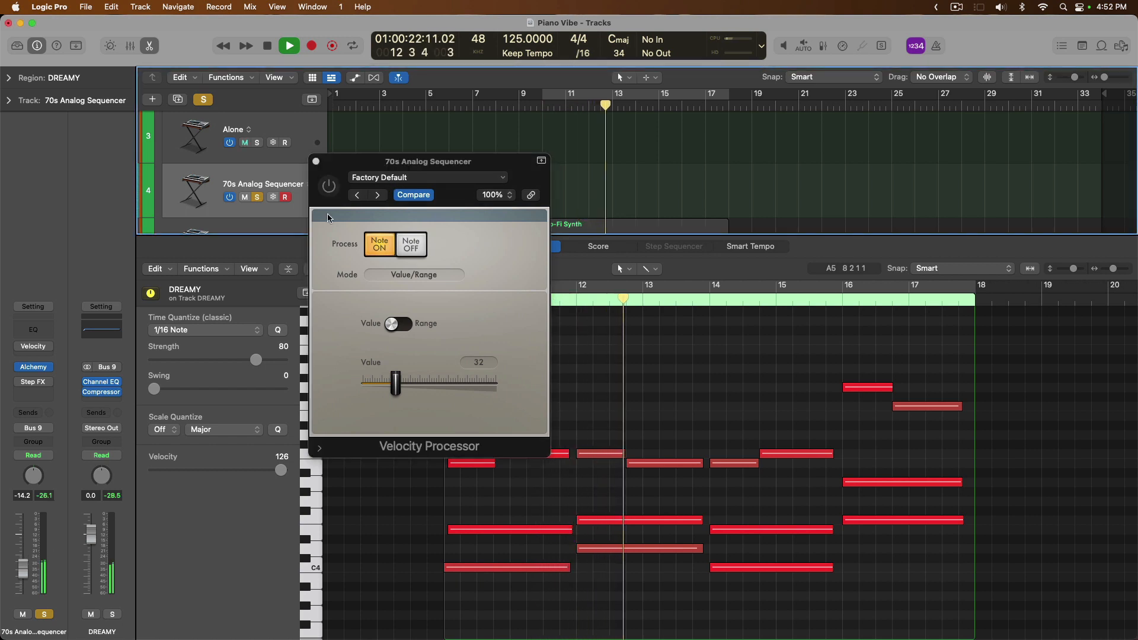
pyautogui.press('space')
# Step: Re-enable the Velocity Processor and audition its fixed value at 127 and lower settings during playback, ending at 69
pyautogui.click(329, 186)
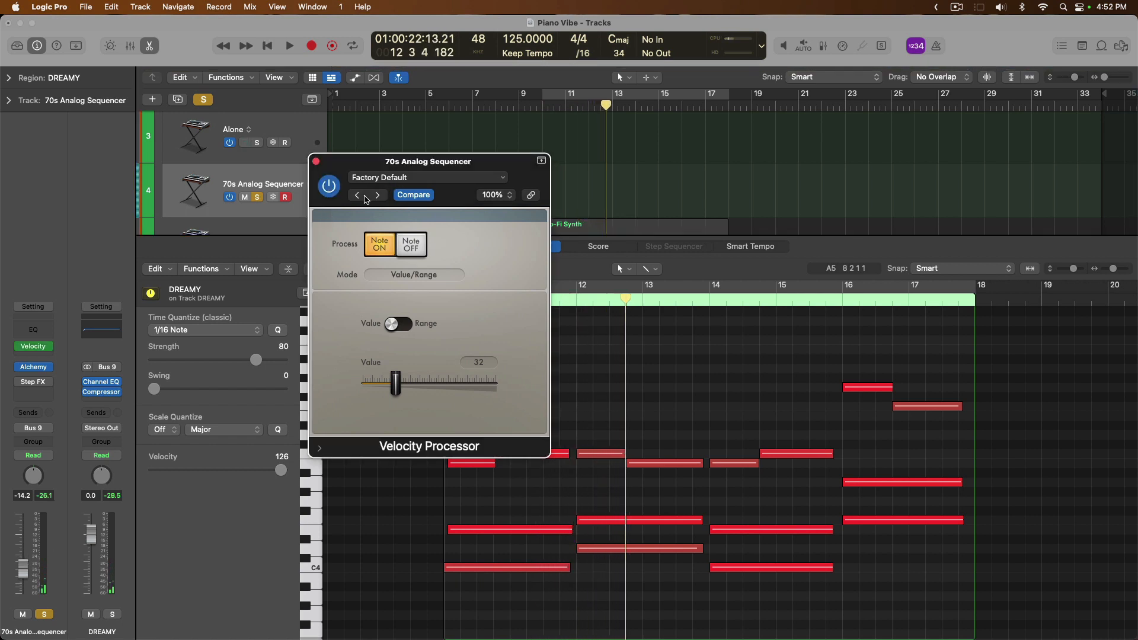
pyautogui.moveTo(395, 375); pyautogui.dragTo(496, 383)
pyautogui.press('space')
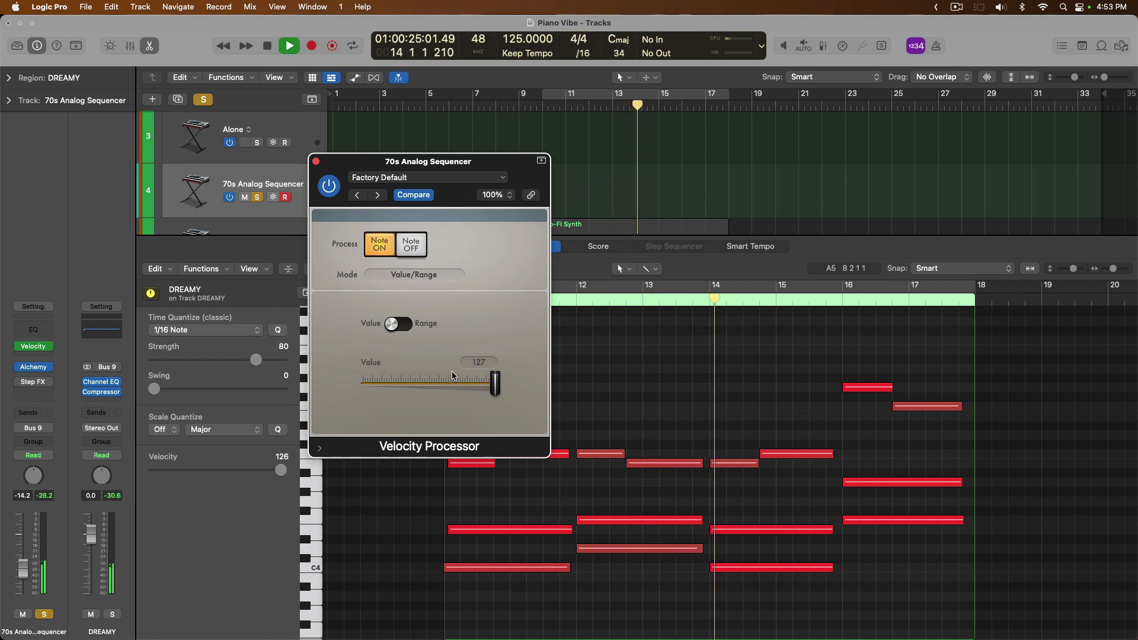
pyautogui.moveTo(495, 384); pyautogui.dragTo(404, 368)
pyautogui.press('space')
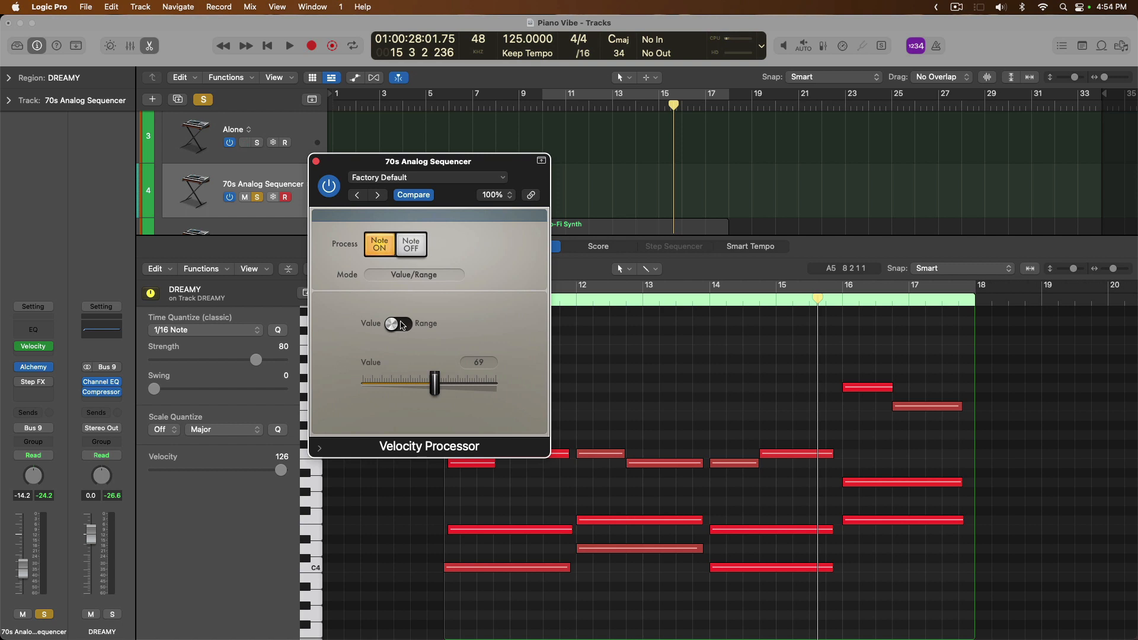
# Step: Switch the Velocity Processor from Value to Range, set the range to 1–38 and audition it
pyautogui.click(401, 323)
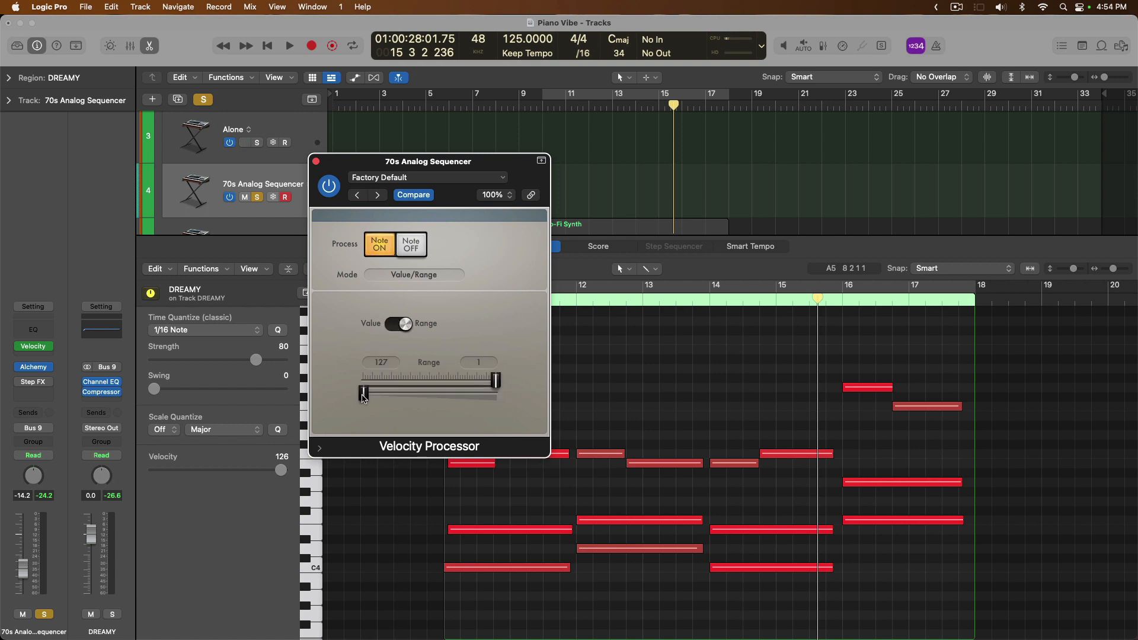
pyautogui.moveTo(362, 394); pyautogui.dragTo(385, 390)
pyautogui.press('space')
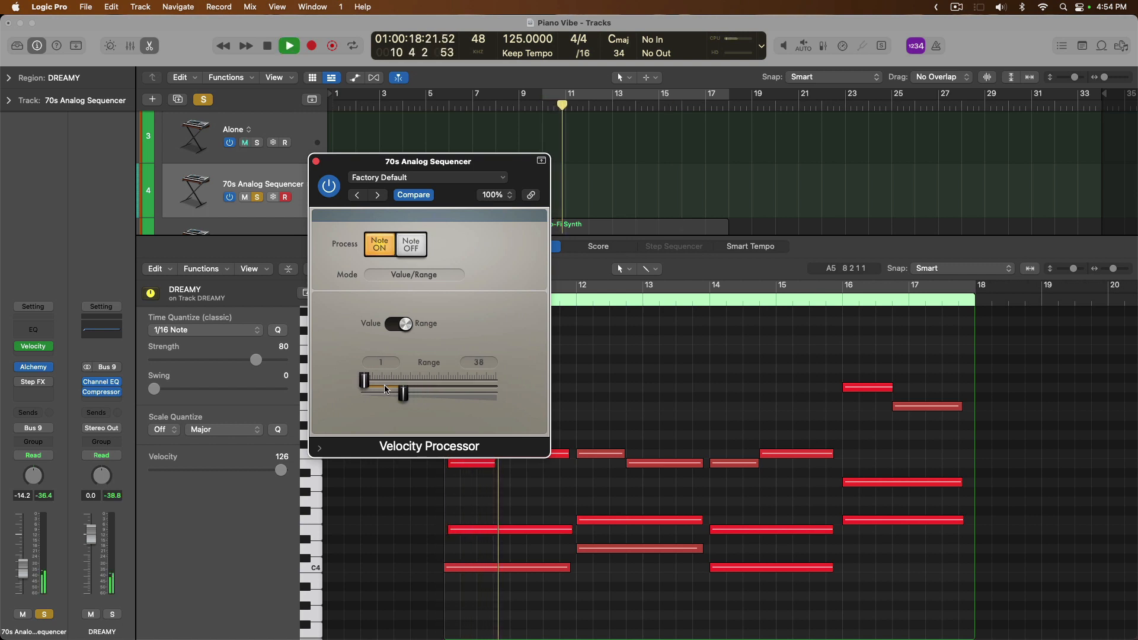
pyautogui.press('space')
pyautogui.press('space')
pyautogui.press('space')
# Step: Narrow the Velocity Processor's range to 1–22 and play back the soloed track
pyautogui.moveTo(401, 391); pyautogui.dragTo(384, 391)
pyautogui.press('space')
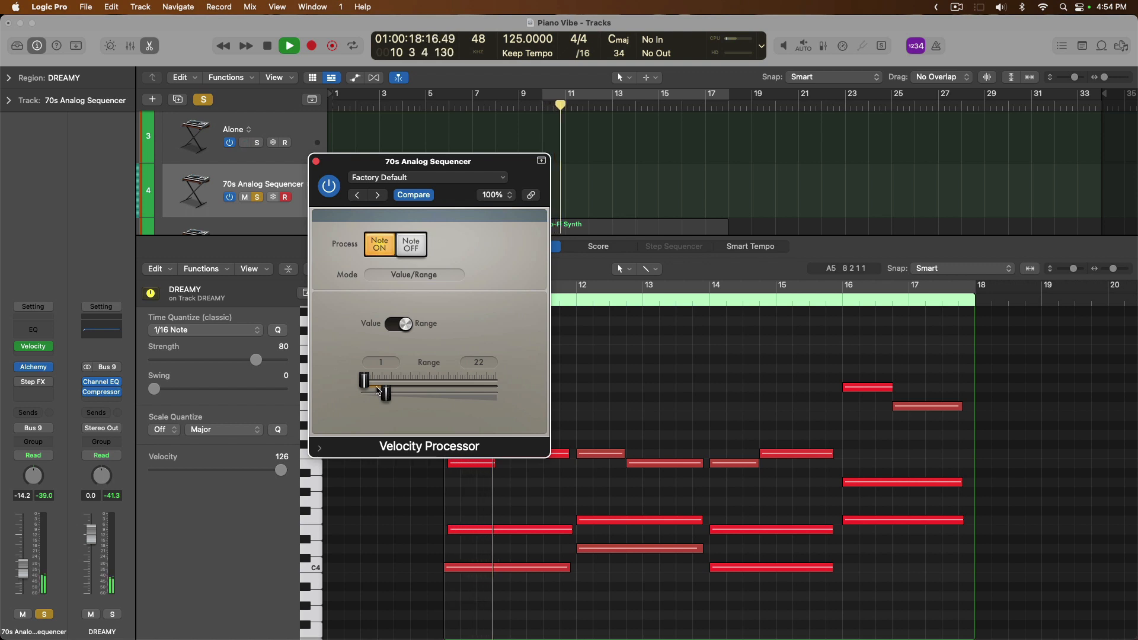
pyautogui.press('space')
# Step: Set the Velocity Processor's range to 107–127 and play back the soloed track
pyautogui.moveTo(376, 390); pyautogui.dragTo(488, 395)
pyautogui.press('space')
pyautogui.press('space')
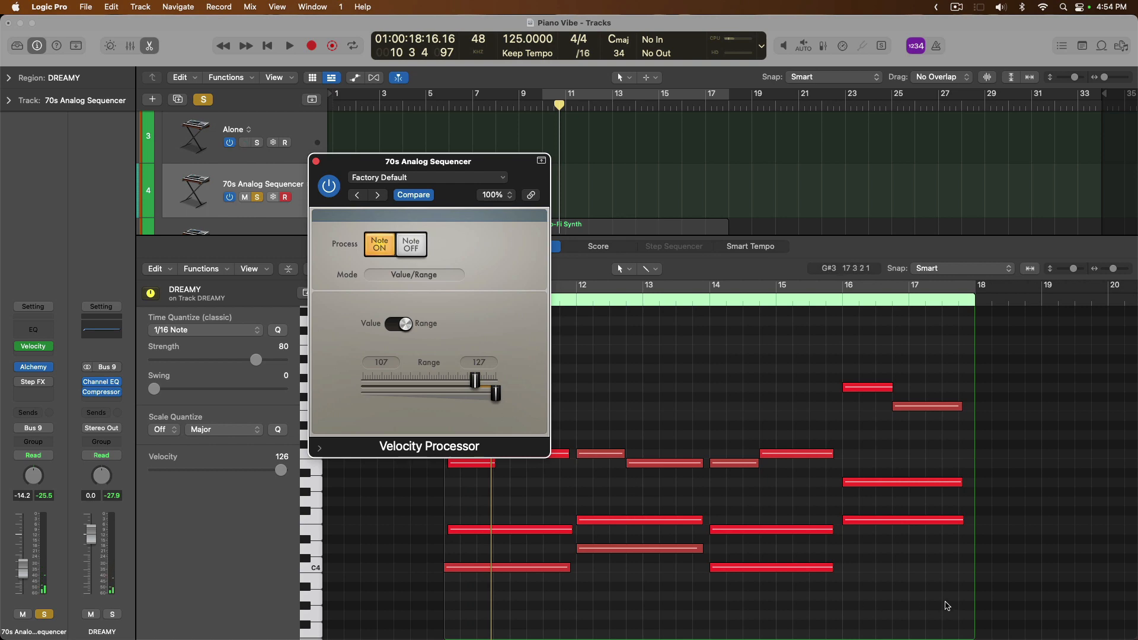
# Step: Select all the DREAMY region's notes and apply the Random Velocity MIDI transform with a range of 1 to 127
pyautogui.moveTo(946, 606); pyautogui.dragTo(443, 328)
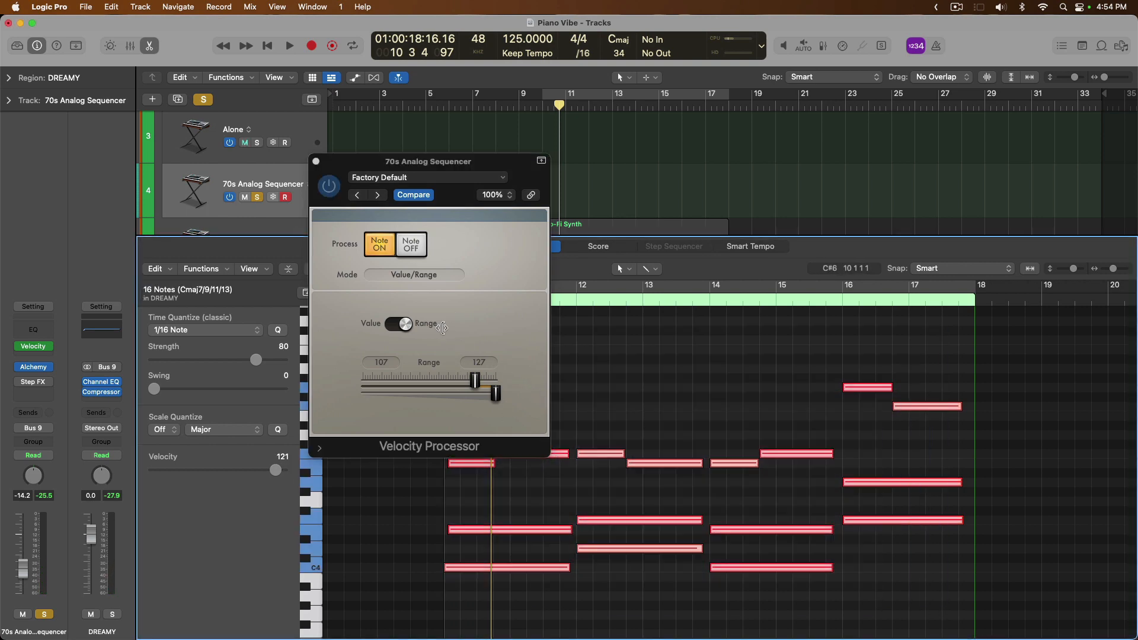
pyautogui.press('v')
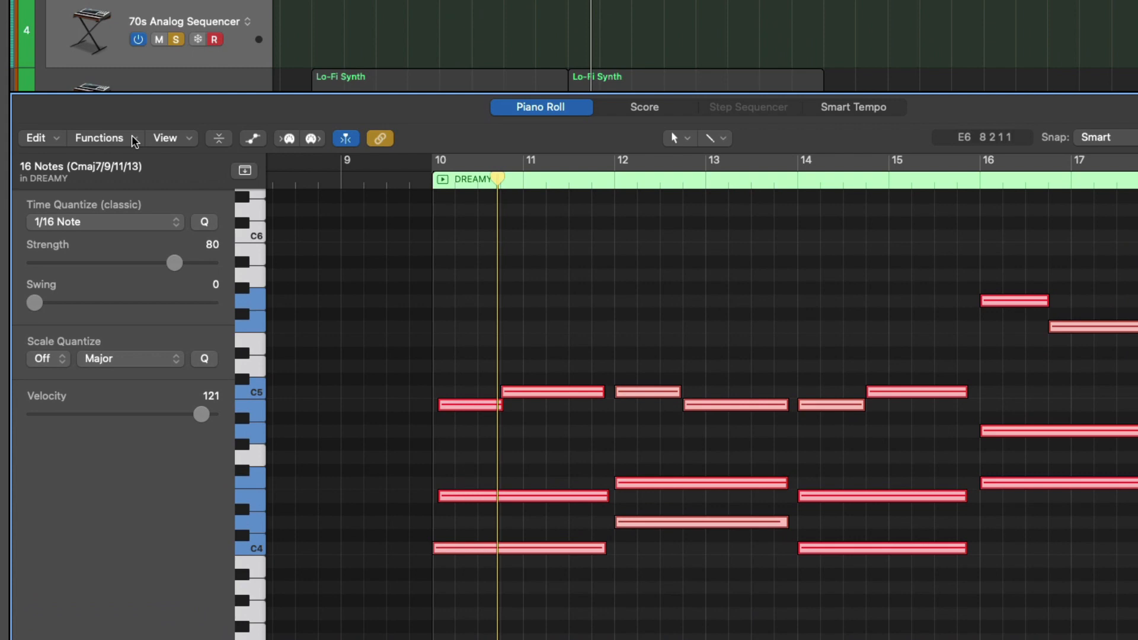
pyautogui.click(224, 270)
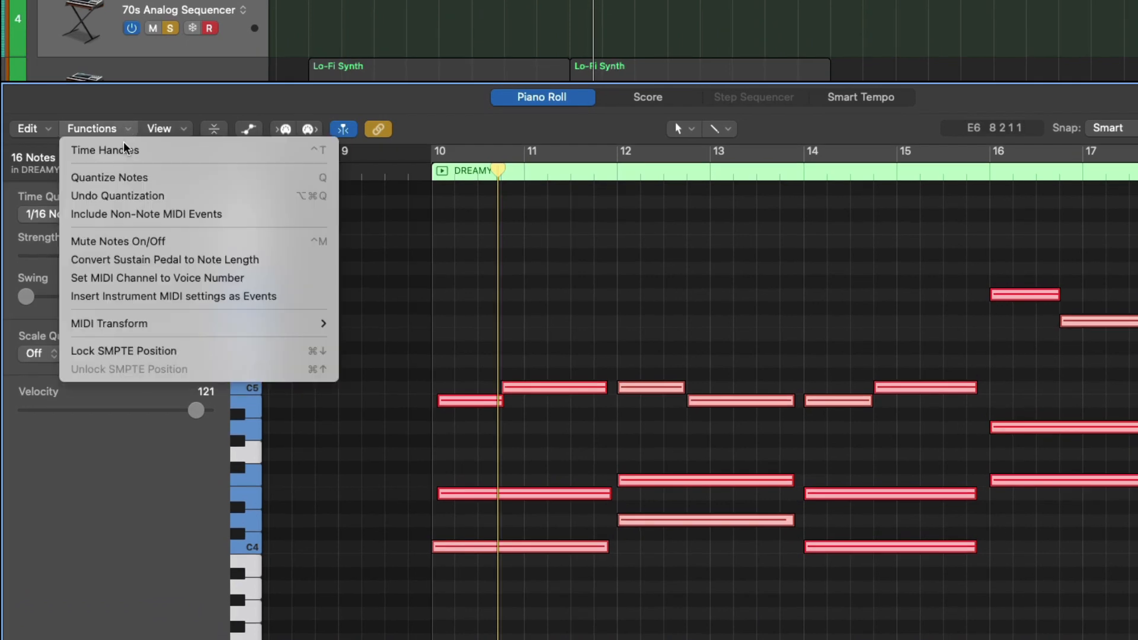
pyautogui.moveTo(173, 323)
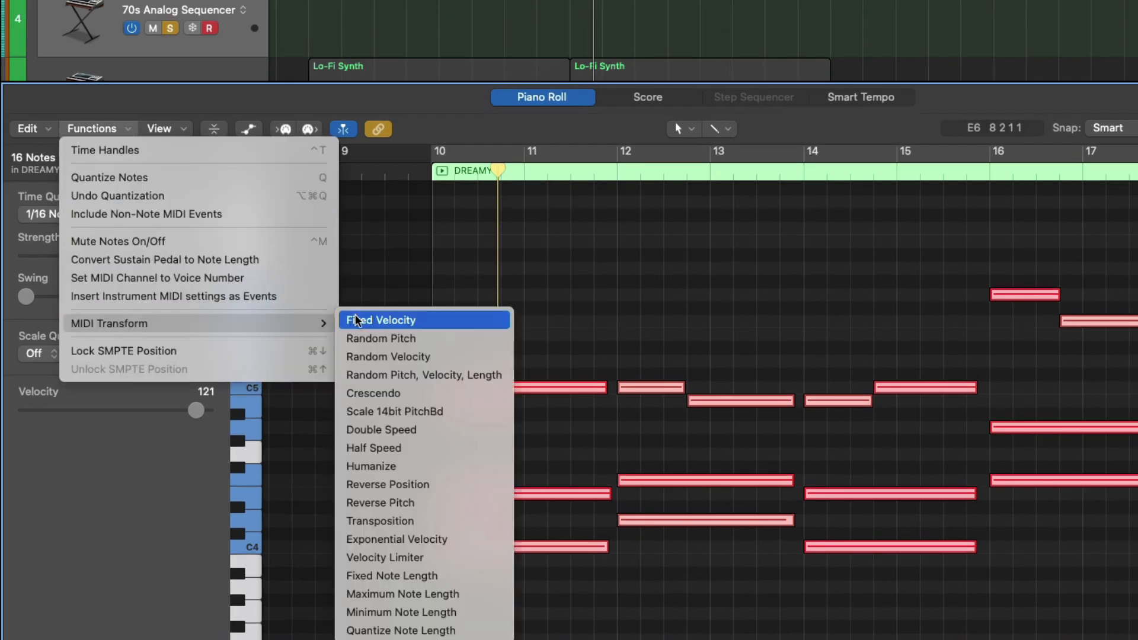
pyautogui.click(356, 356)
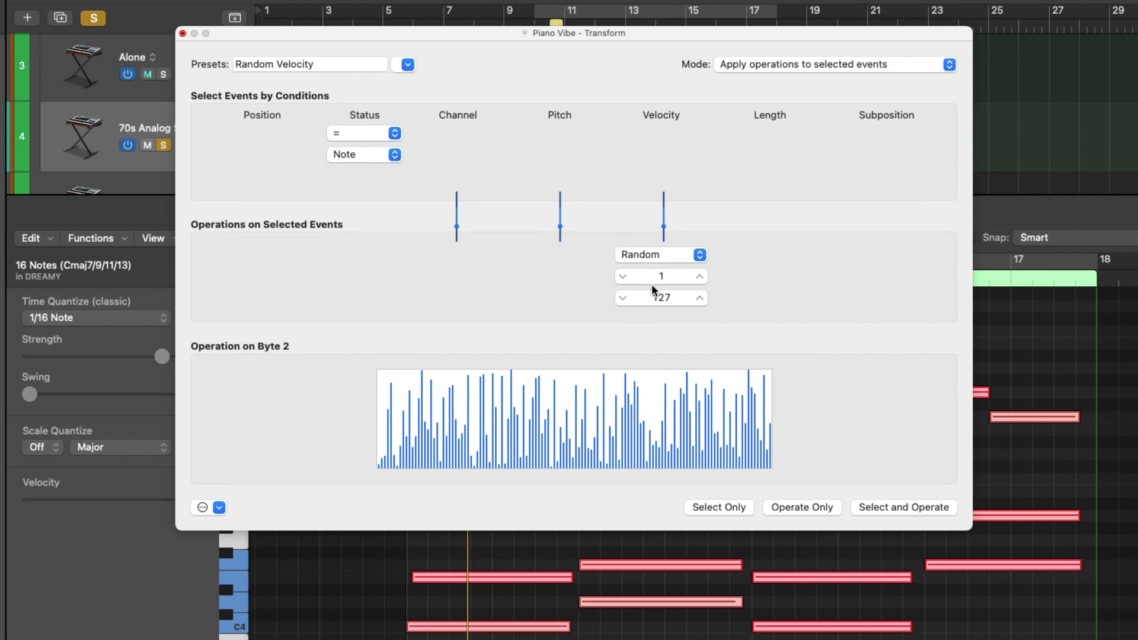
pyautogui.click(801, 507)
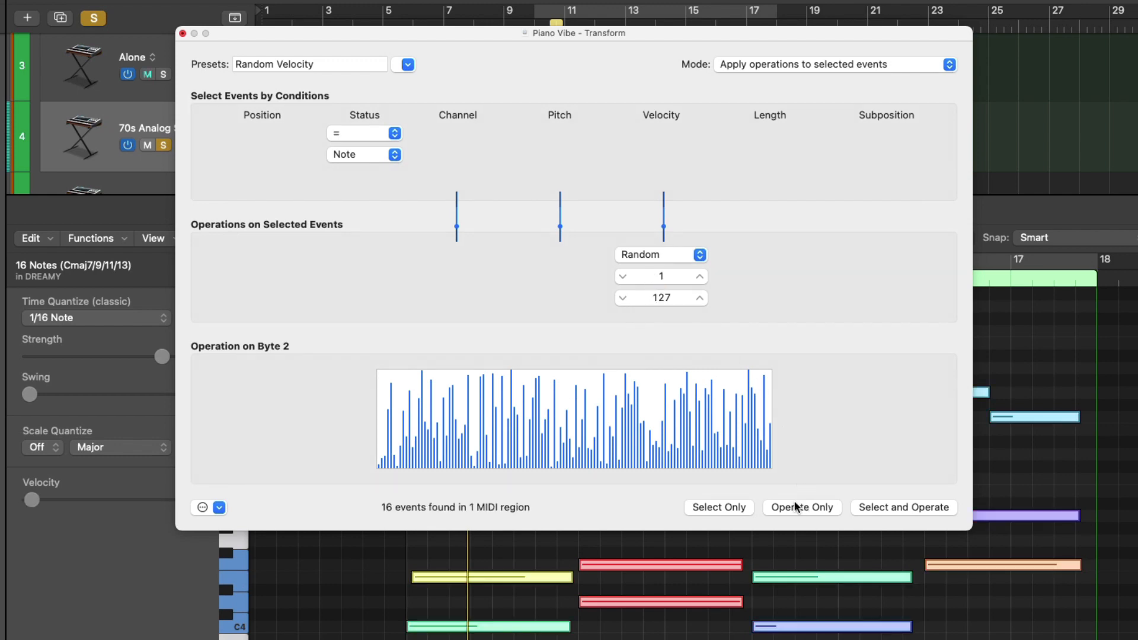
pyautogui.click(183, 34)
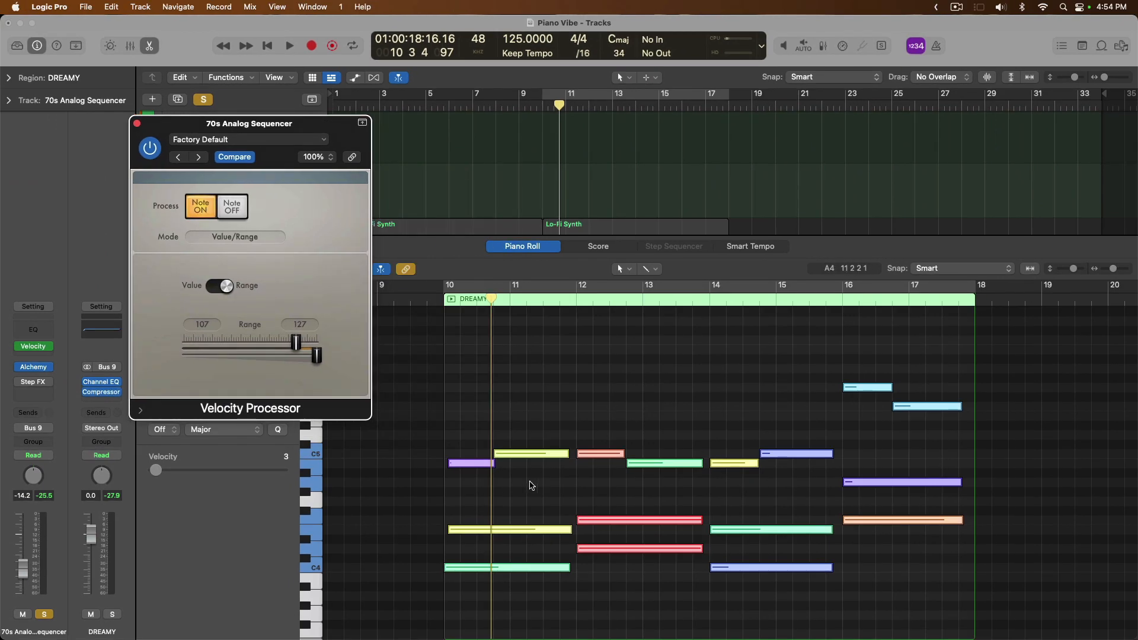
# Step: Bypass the Velocity Processor and play back the randomized notes on the soloed 70s Analog Sequencer track
pyautogui.click(150, 148)
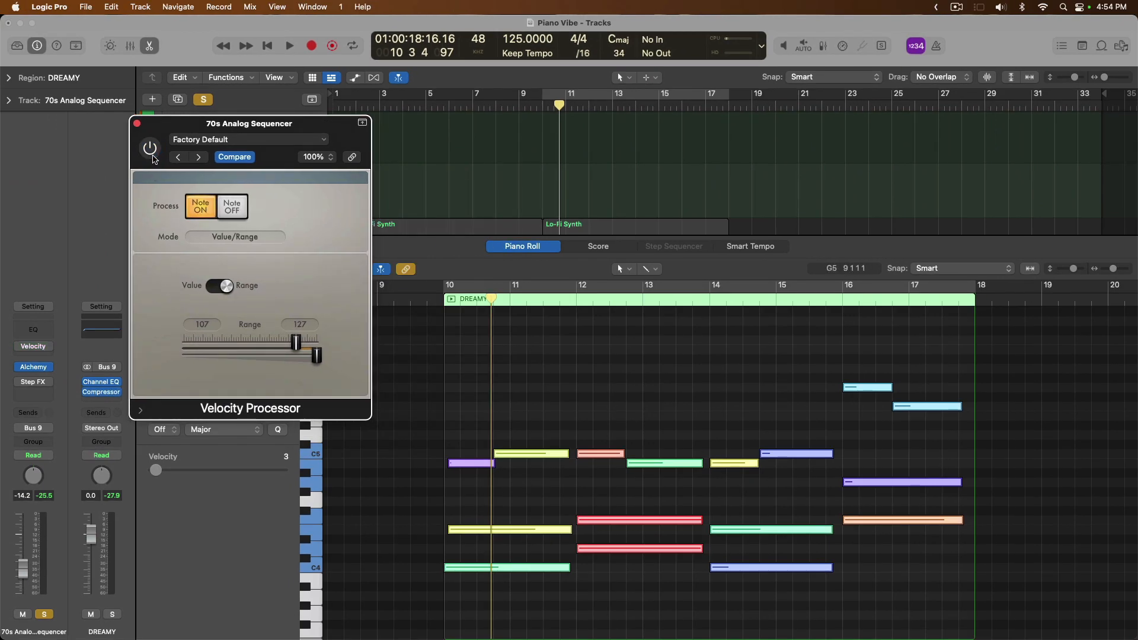
pyautogui.press('space')
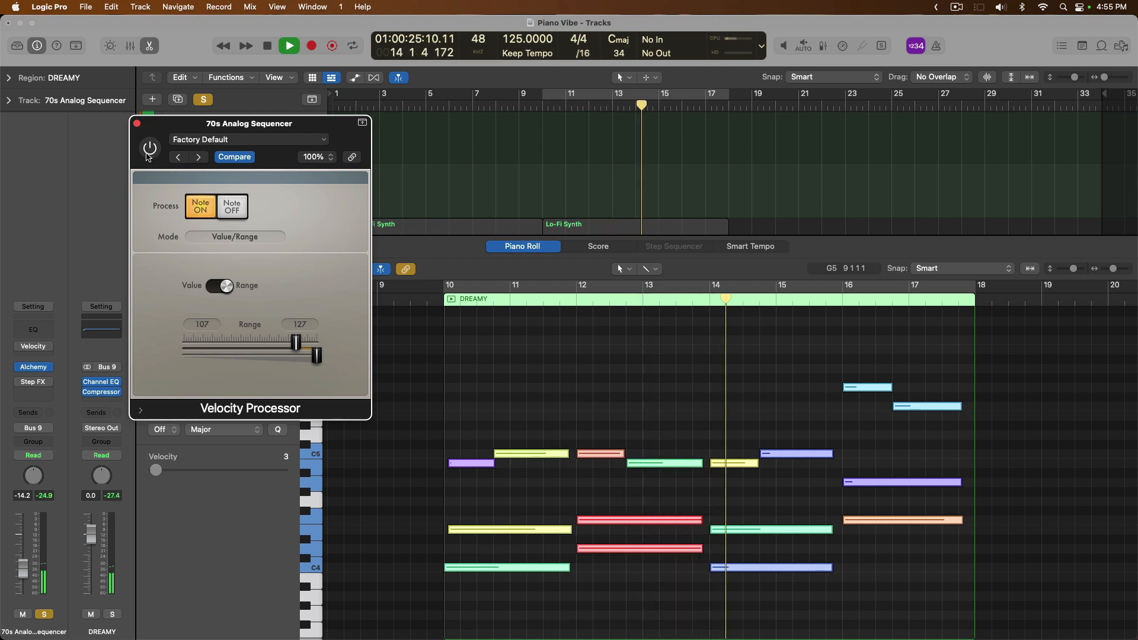
pyautogui.press('space')
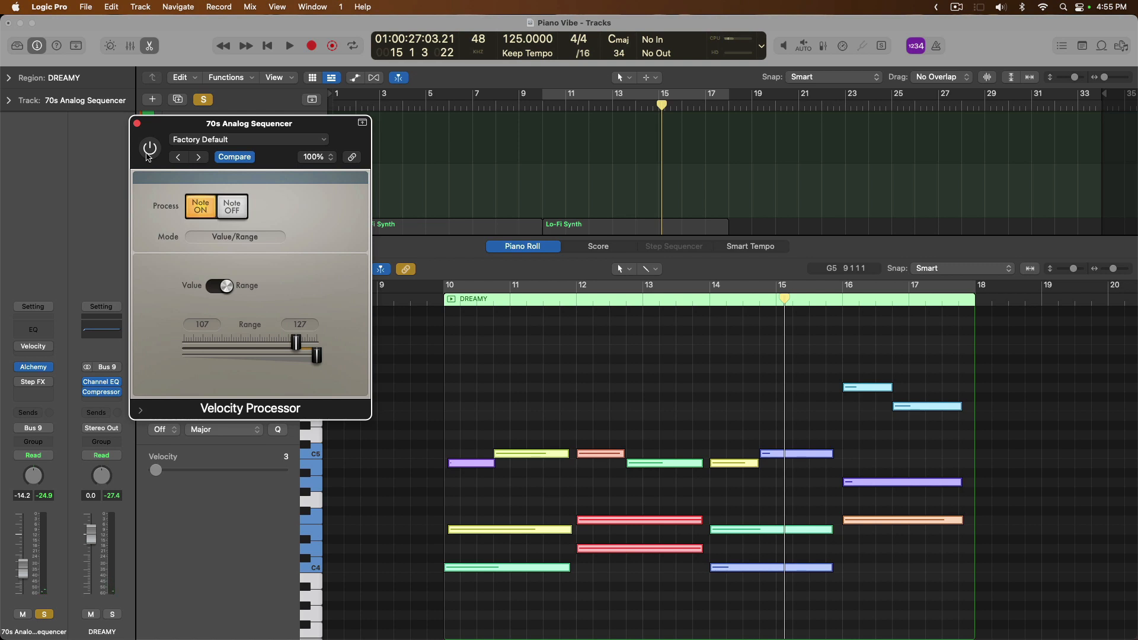
# Step: Re-enable the Velocity Processor, shift its range to 104–124 and play back the soloed track
pyautogui.click(148, 148)
pyautogui.moveTo(306, 352)
pyautogui.mouseDown()
pyautogui.moveTo(233, 351)
pyautogui.moveTo(302, 353)
pyautogui.mouseUp()
pyautogui.press('space')
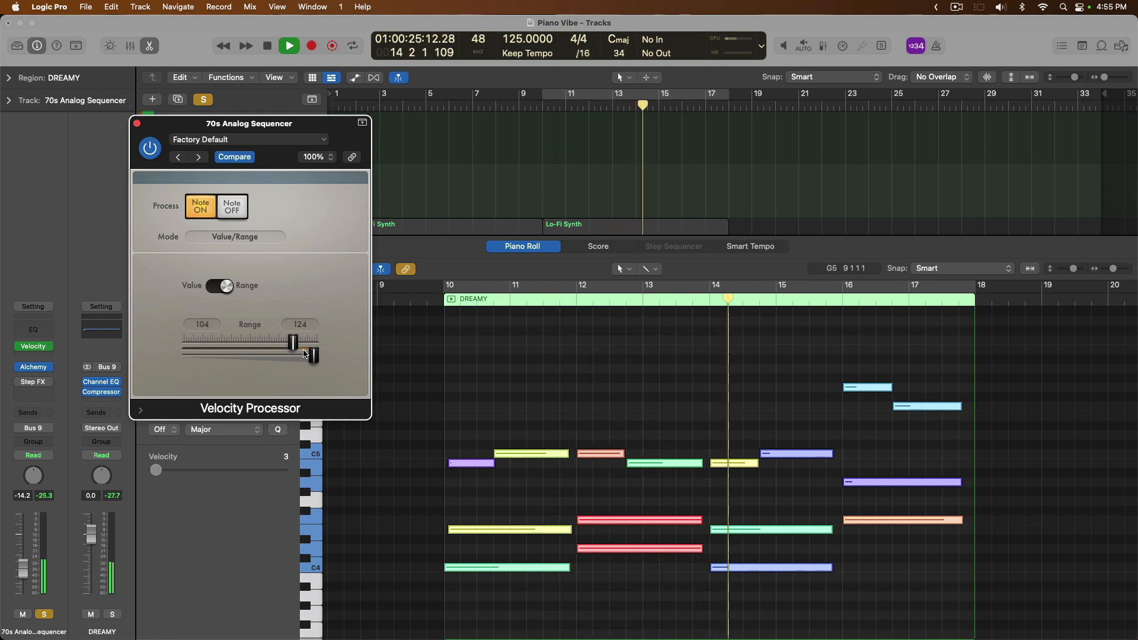
# Step: Audition the Velocity Processor's range at 1–17, set it to 85–102 and close the plug-in
pyautogui.moveTo(303, 352); pyautogui.dragTo(196, 339)
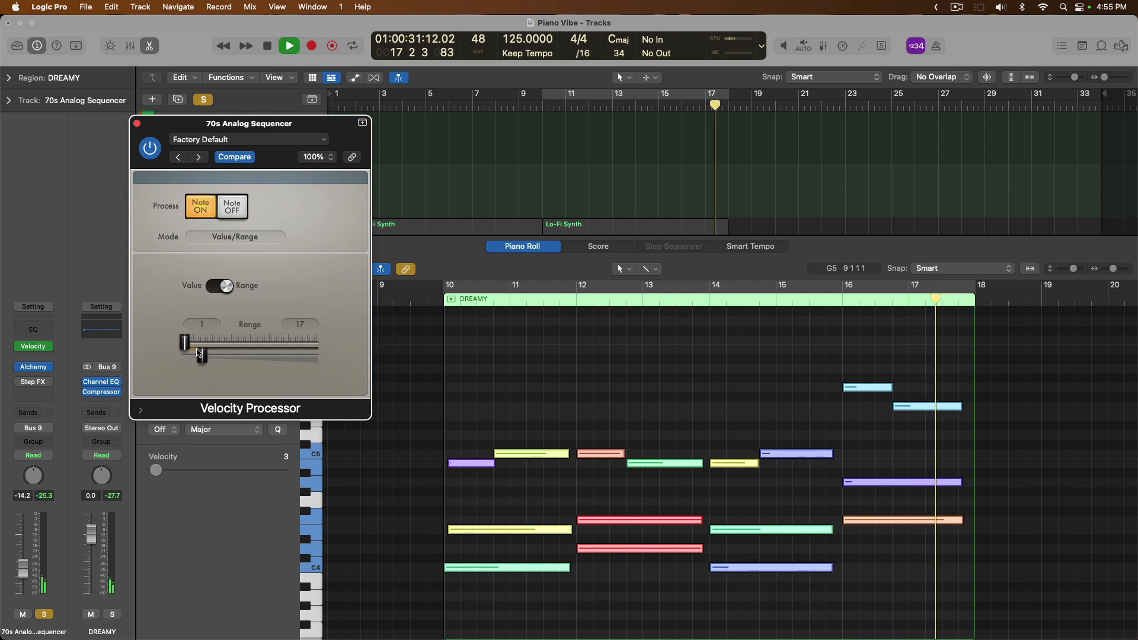
pyautogui.moveTo(202, 354); pyautogui.dragTo(282, 351)
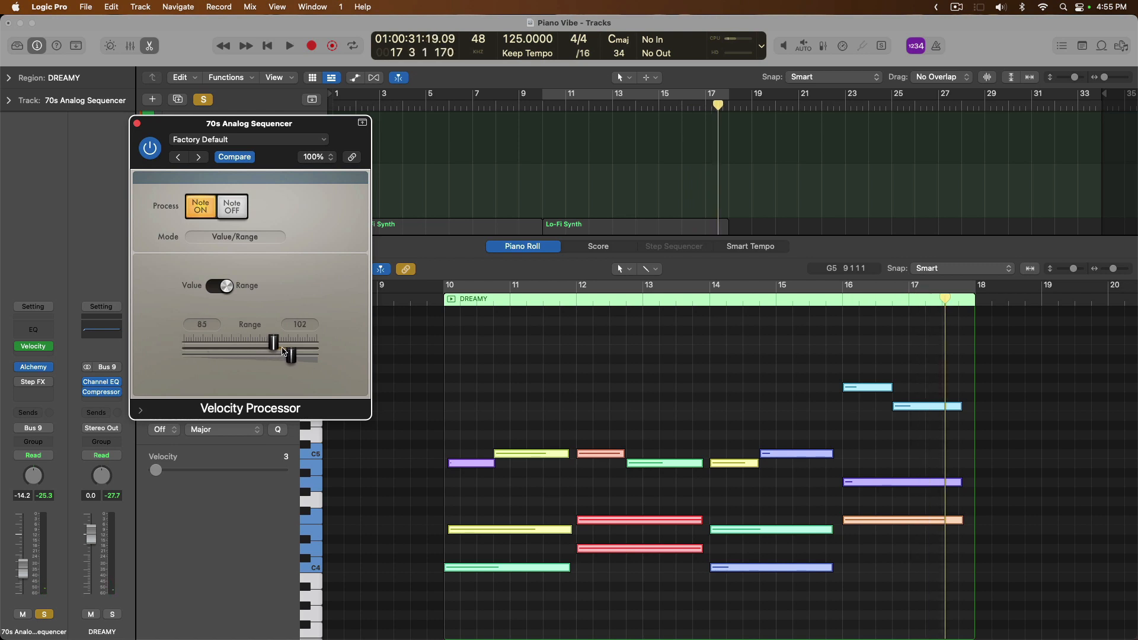
pyautogui.click(137, 123)
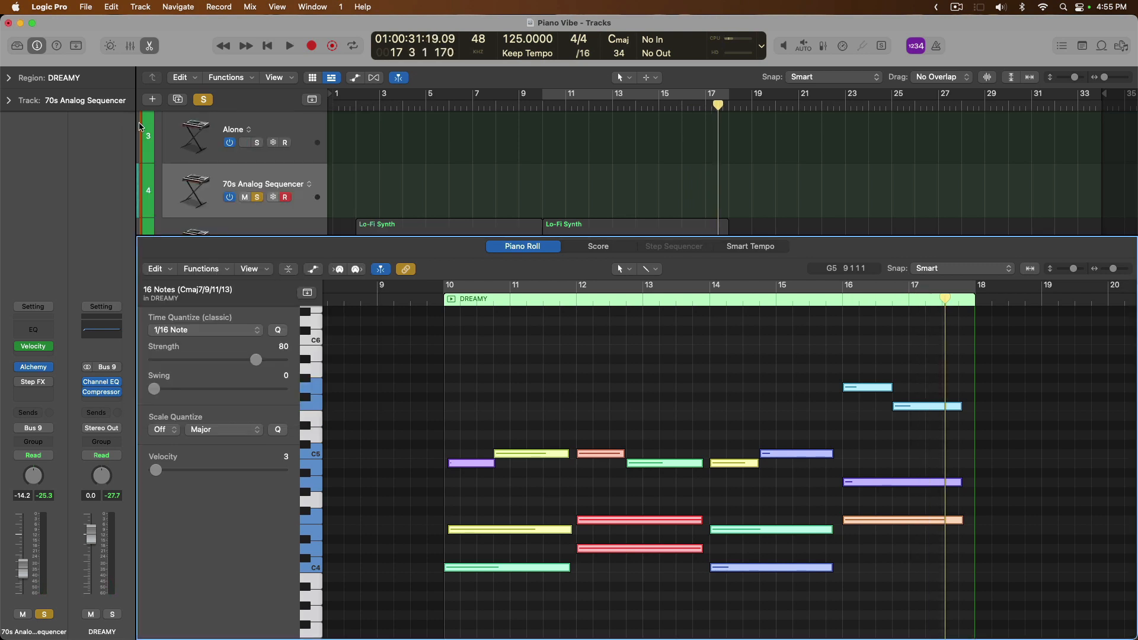
# Step: Undo the random velocity transform on the DREAMY region's notes
pyautogui.press('super+z')
pyautogui.press('super+z')
pyautogui.press('super+z')
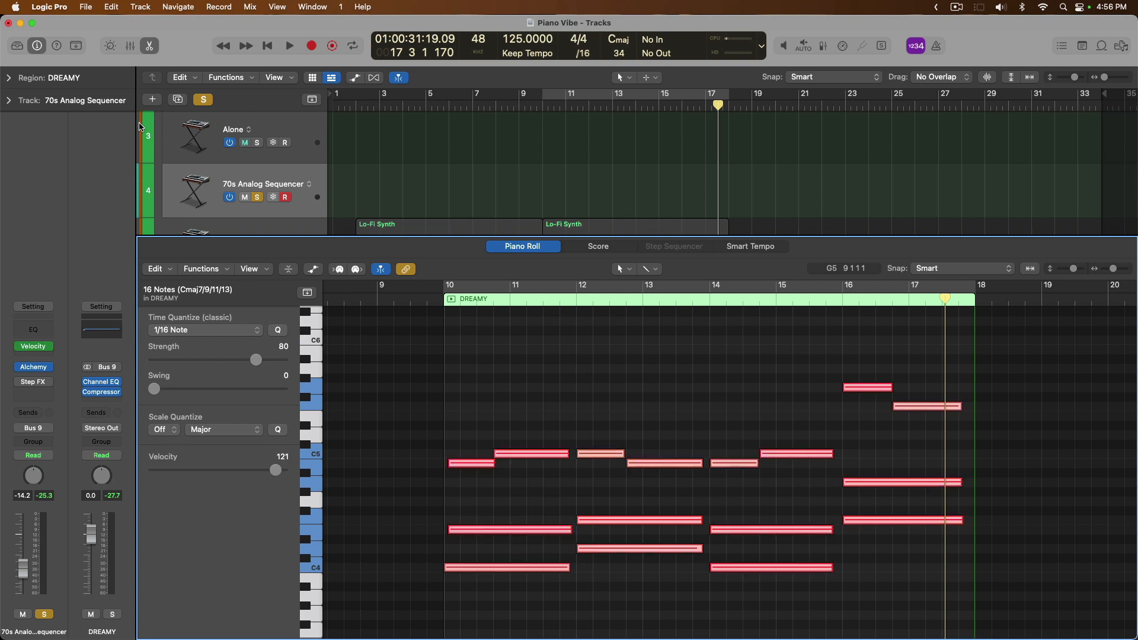
# Step: Close the note editor, unsolo the 70s Analog Sequencer track and play the full arrangement from bar 10
pyautogui.press('e')
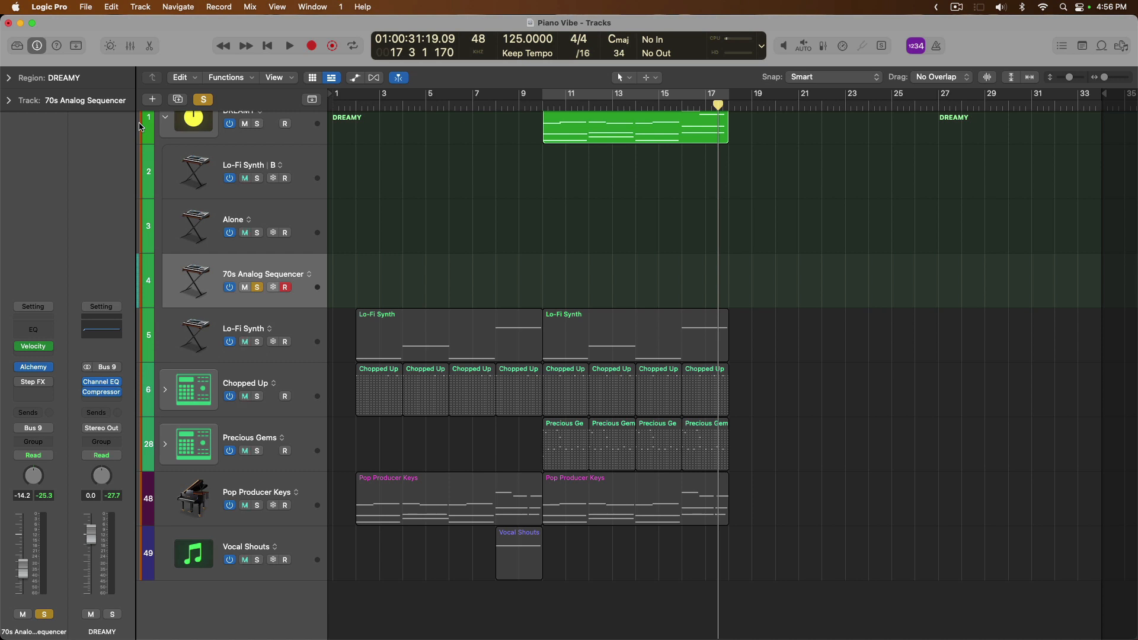
pyautogui.click(258, 287)
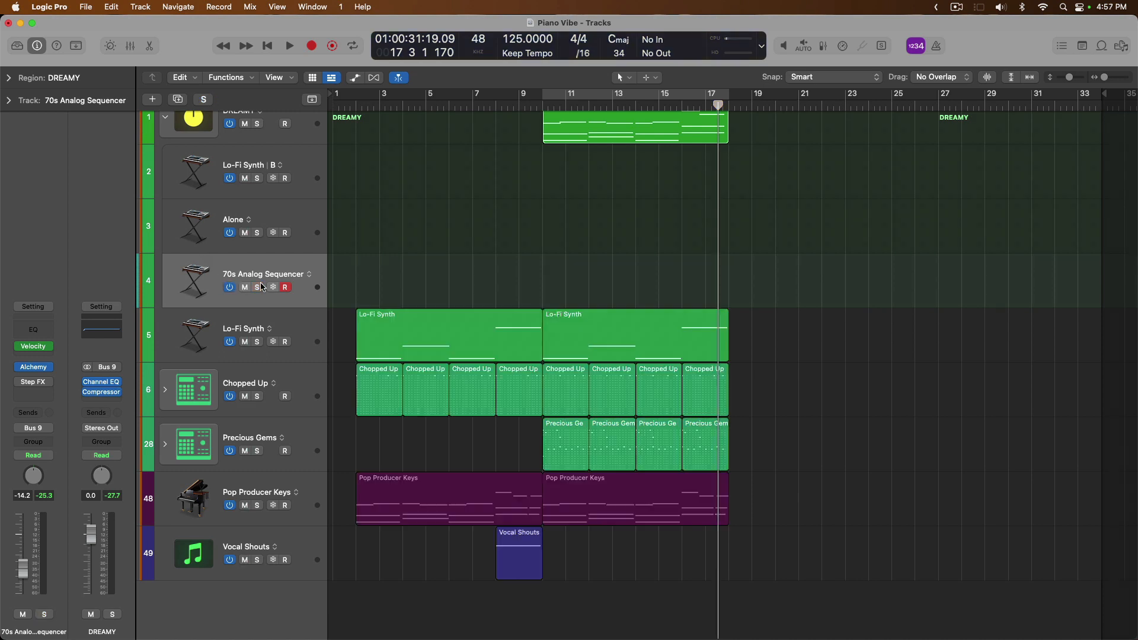
pyautogui.click(545, 113)
pyautogui.press('space')
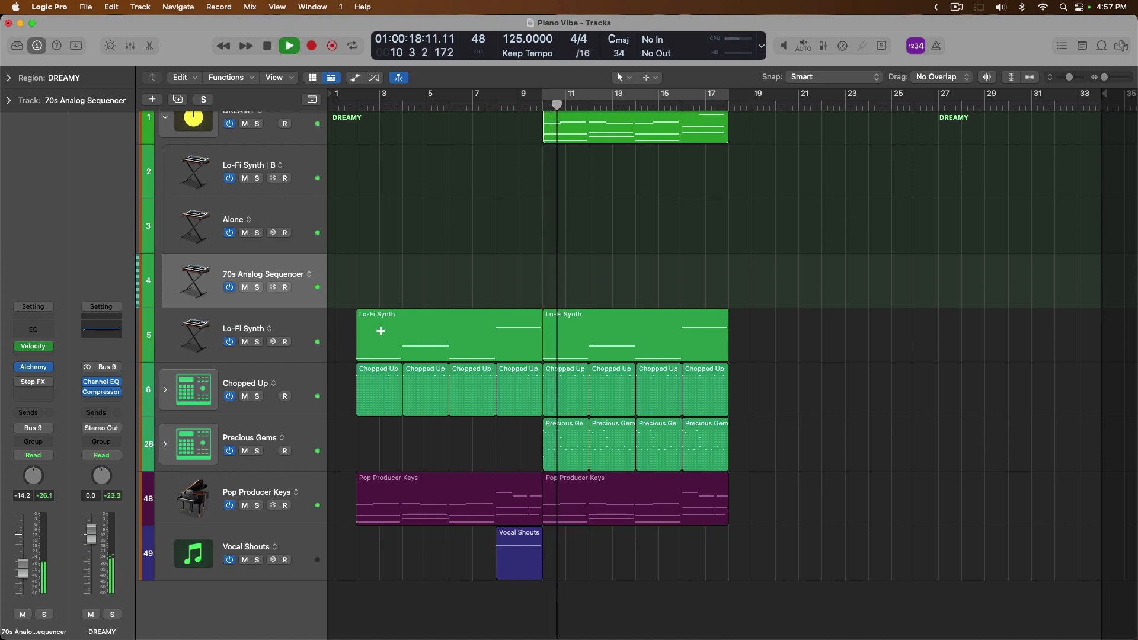
# Step: Balance the layers in the mixer during playback: Alone at -21.0 dB, 70s Analog Sequencer at -22.0 dB and DREAMY at 0.3 dB
pyautogui.press('x')
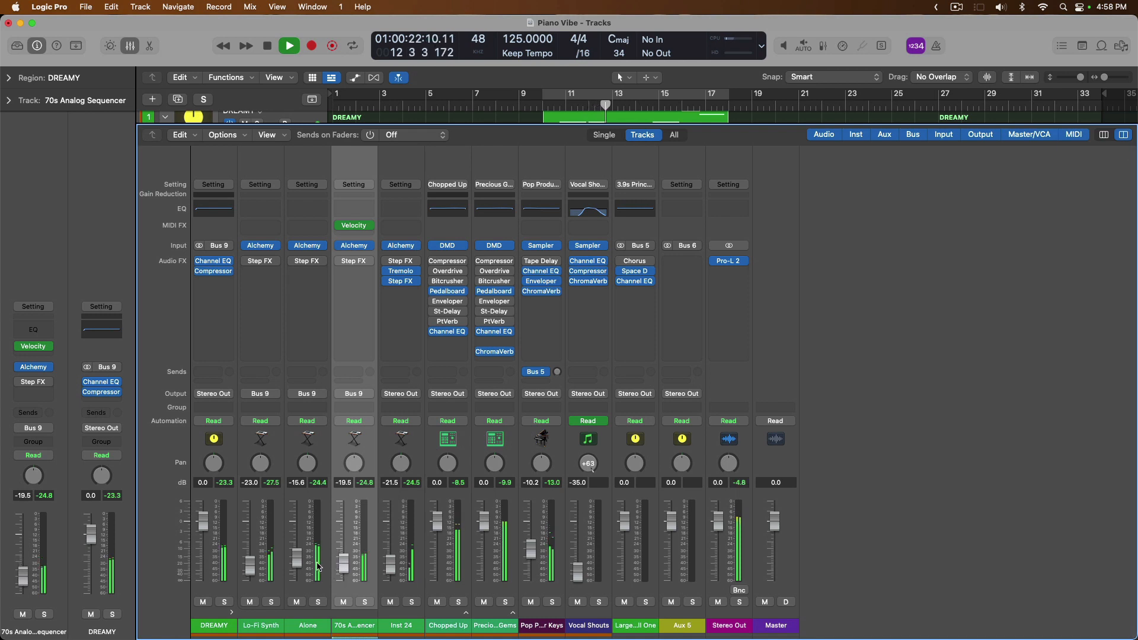
pyautogui.moveTo(297, 561); pyautogui.dragTo(297, 569)
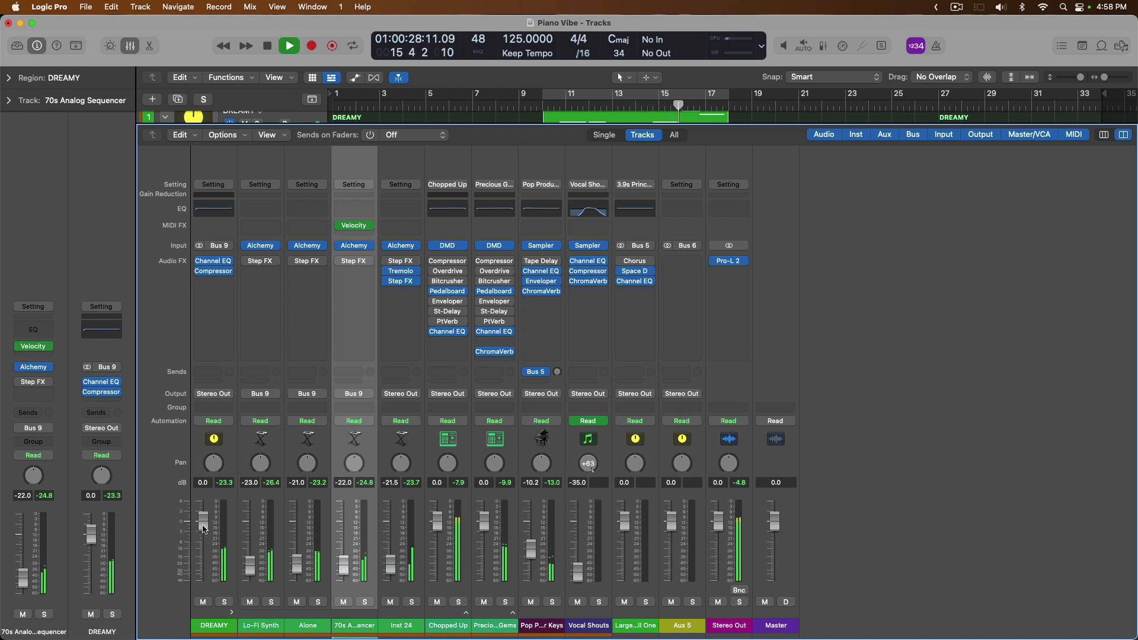
pyautogui.moveTo(204, 527); pyautogui.dragTo(203, 520)
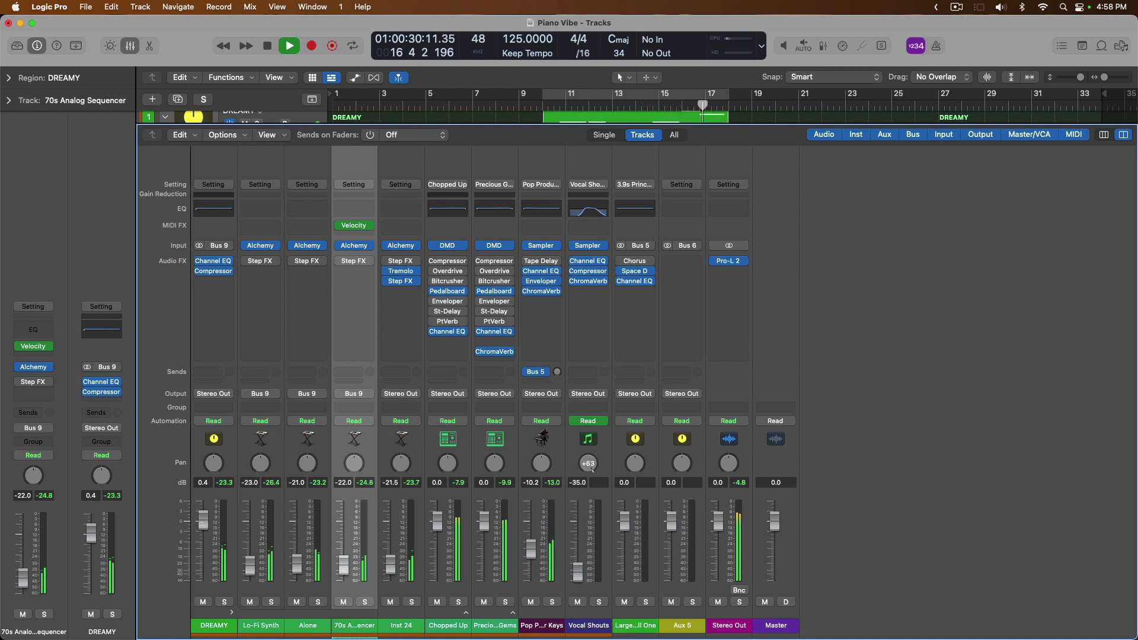
pyautogui.press('space')
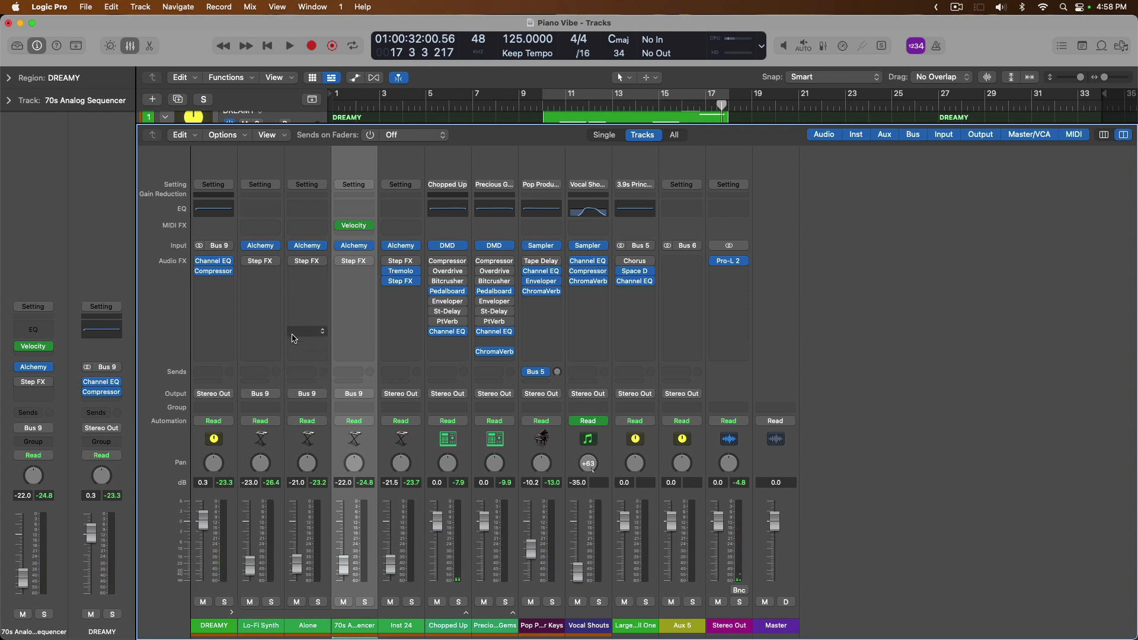
# Step: Enable Step FX on the Lo-Fi Synth channel and move it to the DREAMY channel, below the Compressor
pyautogui.click(268, 263)
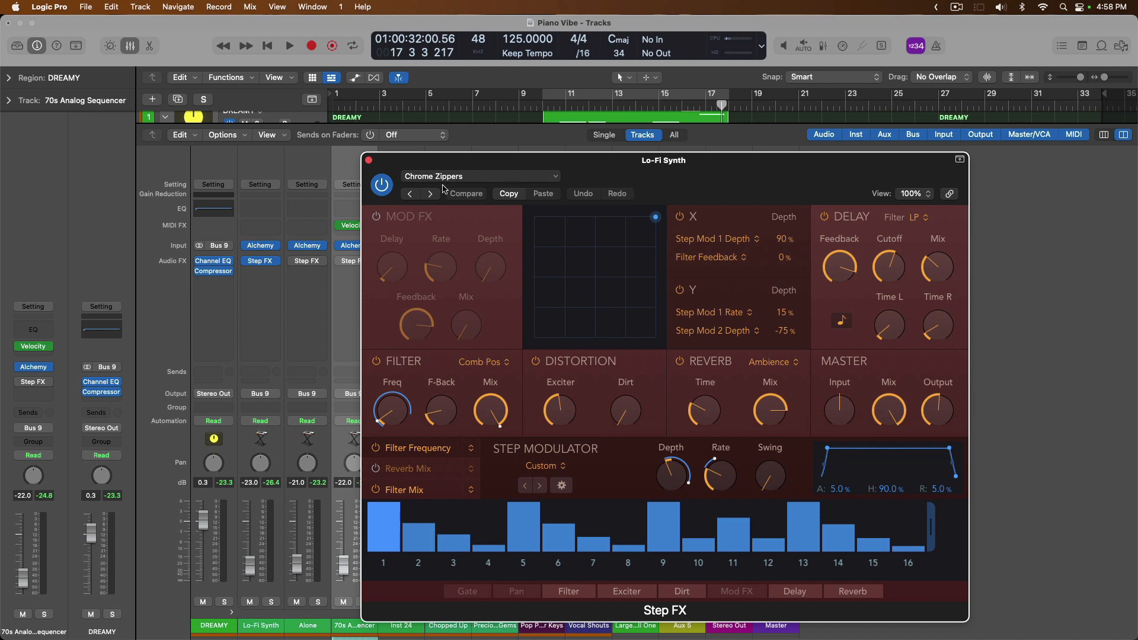
pyautogui.click(368, 160)
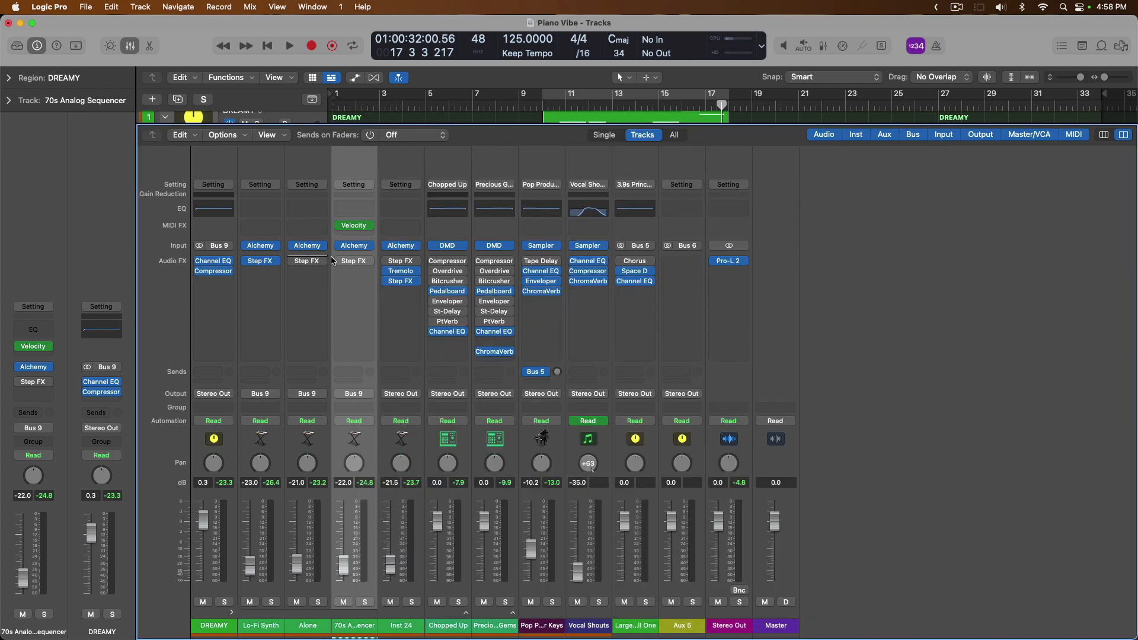
pyautogui.moveTo(263, 263); pyautogui.dragTo(215, 286)
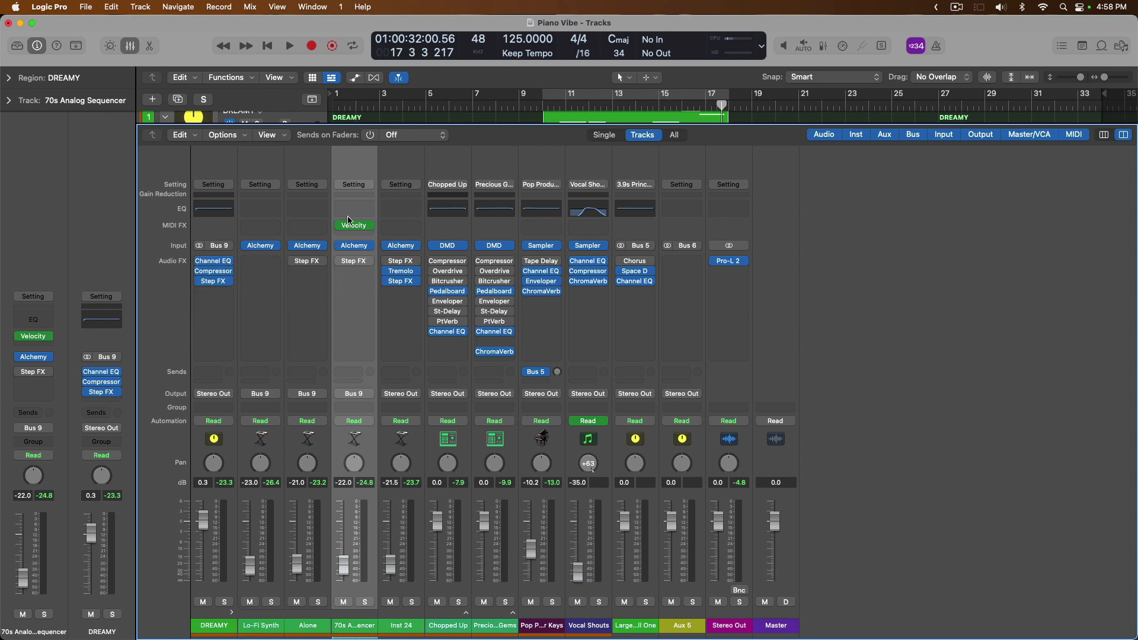
# Step: Close the mixer, solo the DREAMY stack and play it back with its Step FX plug-in open
pyautogui.press('x')
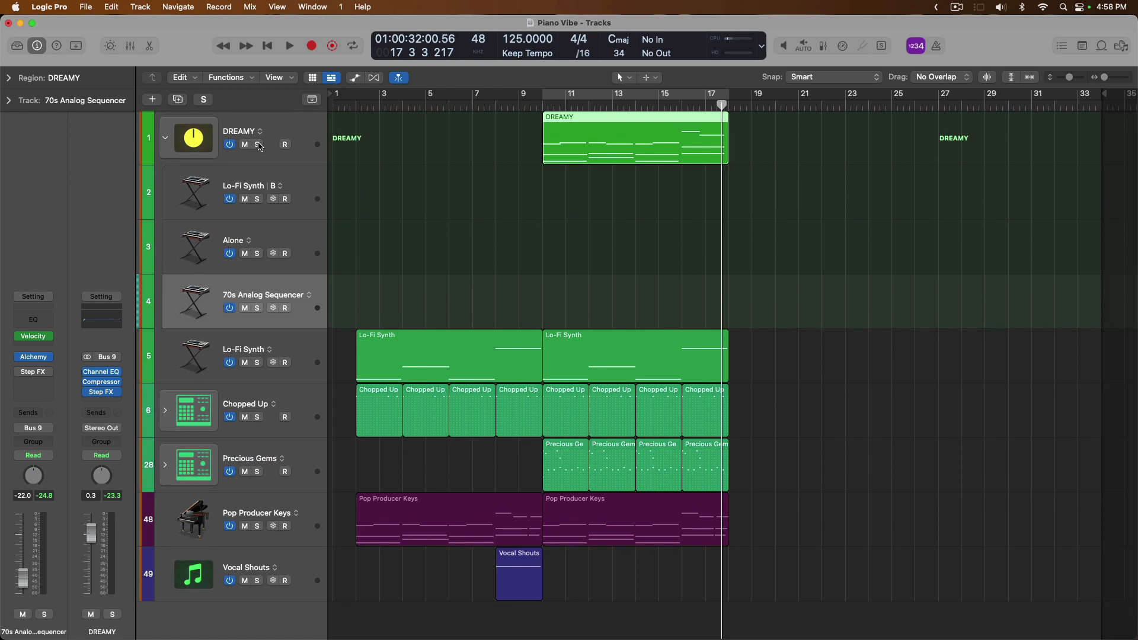
pyautogui.click(258, 145)
pyautogui.press('space')
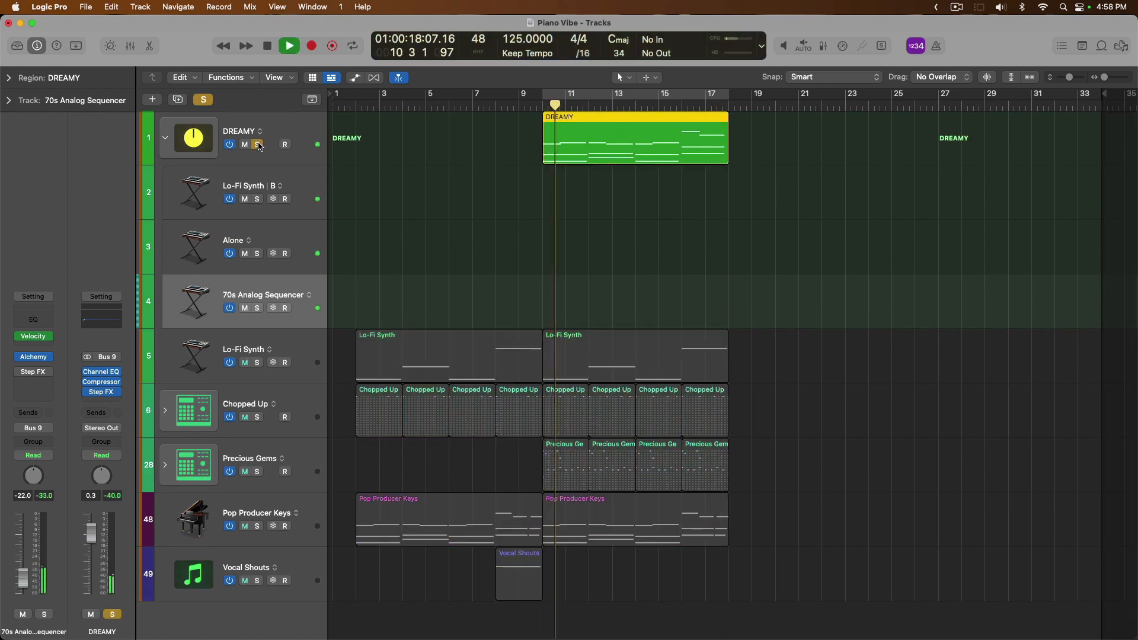
pyautogui.click(277, 130)
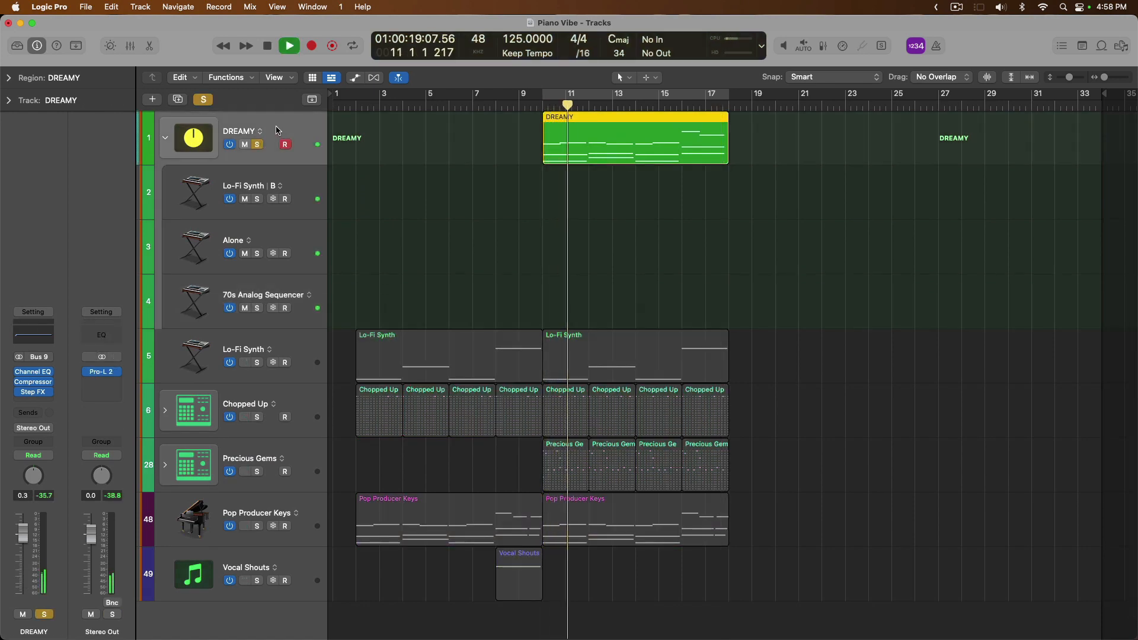
pyautogui.click(38, 394)
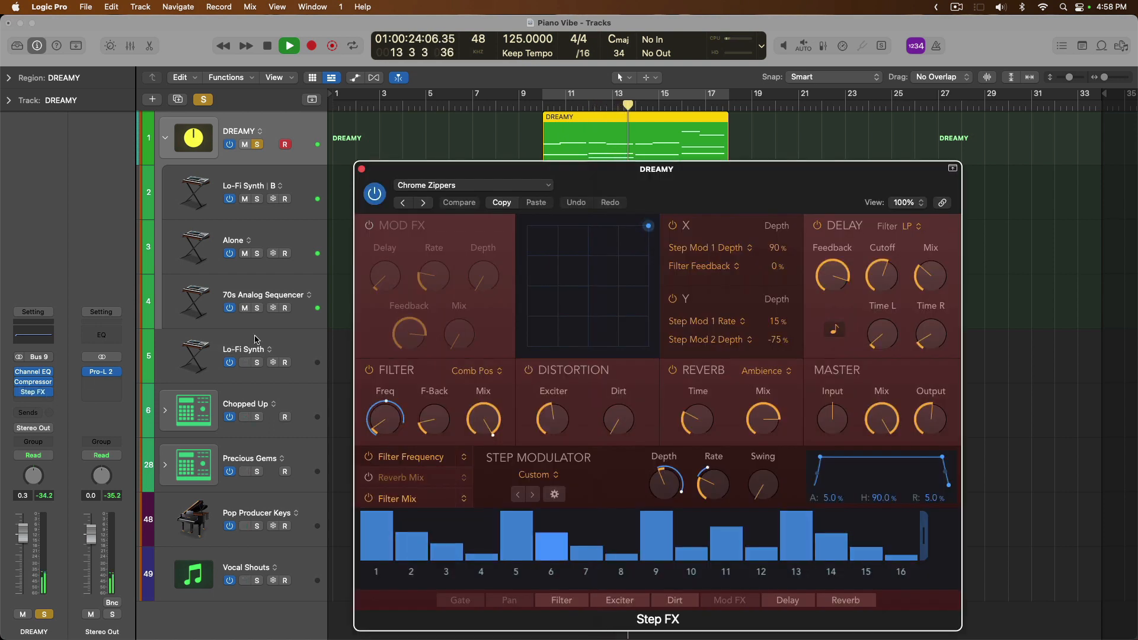
# Step: Unsolo the DREAMY stack and audition its Step FX within the full mix, moving the plug-in window aside
pyautogui.click(256, 145)
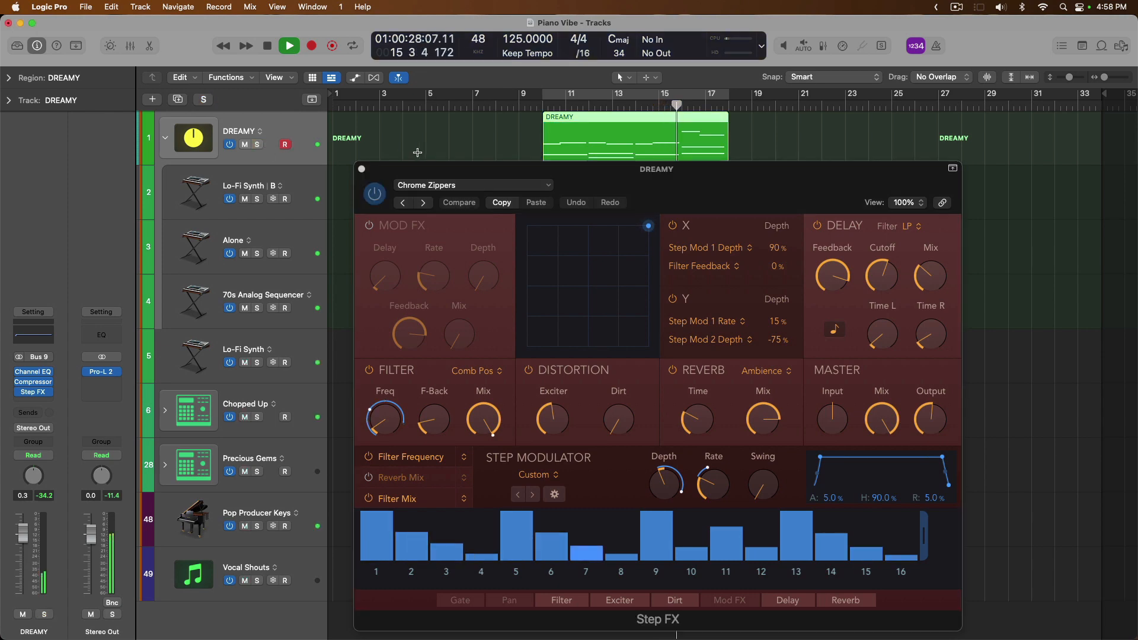
pyautogui.moveTo(403, 171); pyautogui.dragTo(1, 148)
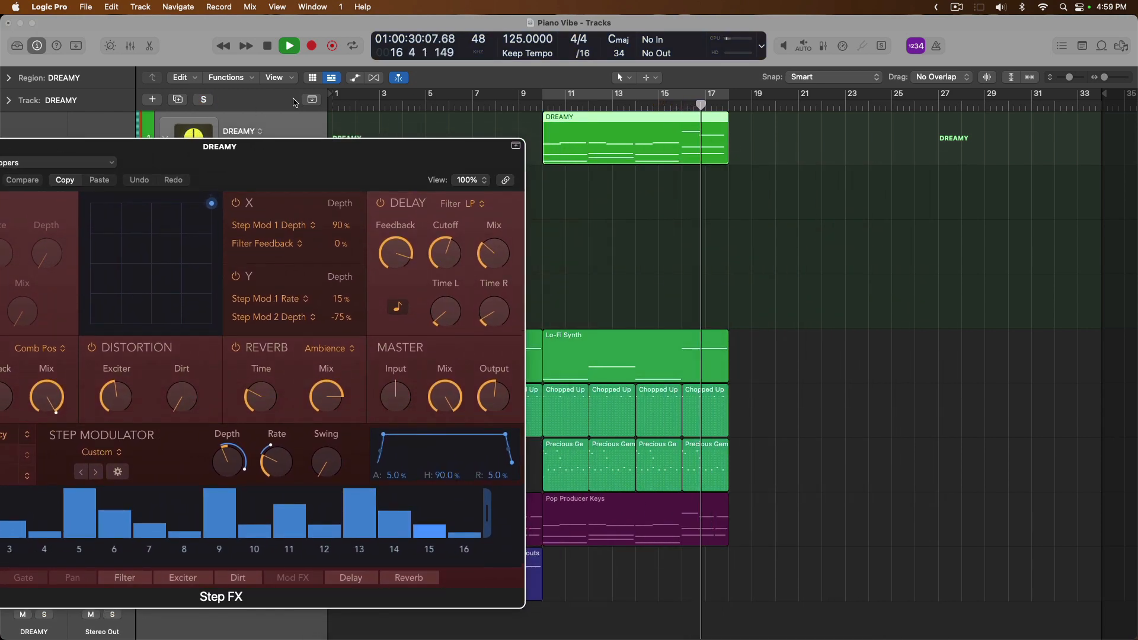
pyautogui.press('space')
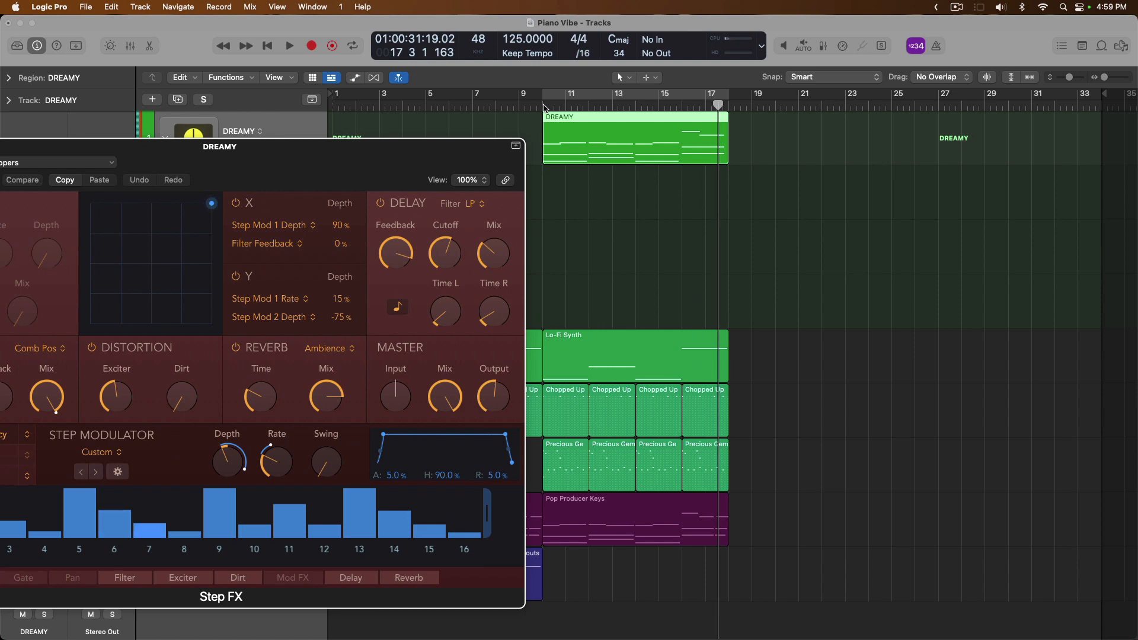
# Step: Replay the full mix from bar 10, raise the DREAMY stack's level to 2.0 dB and close Step FX
pyautogui.click(544, 108)
pyautogui.press('space')
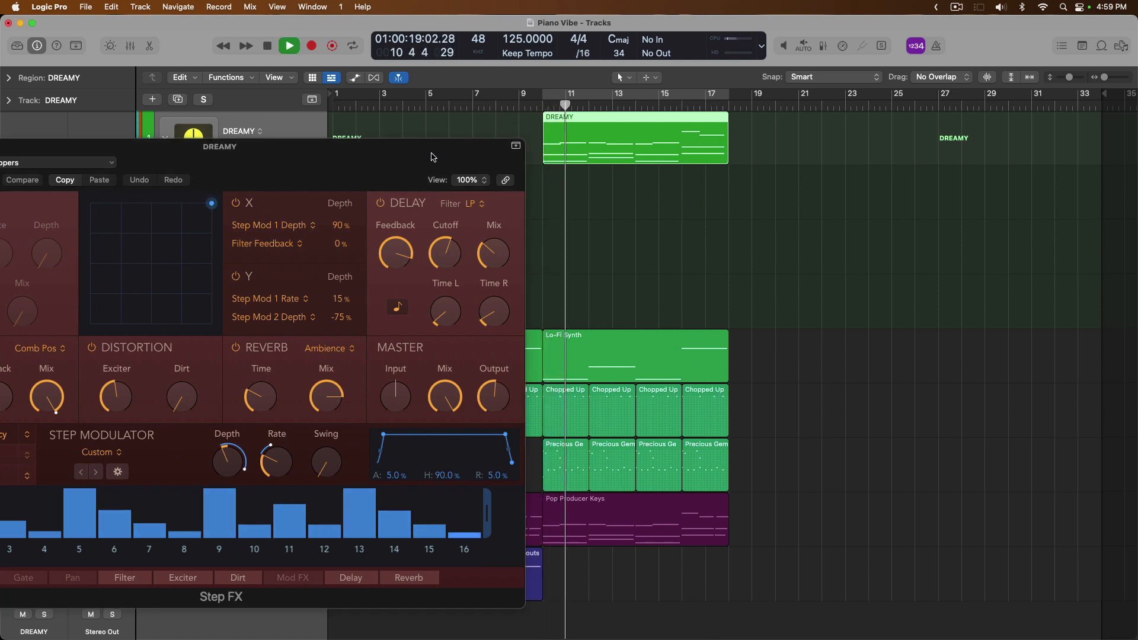
pyautogui.moveTo(432, 157); pyautogui.dragTo(1031, 282)
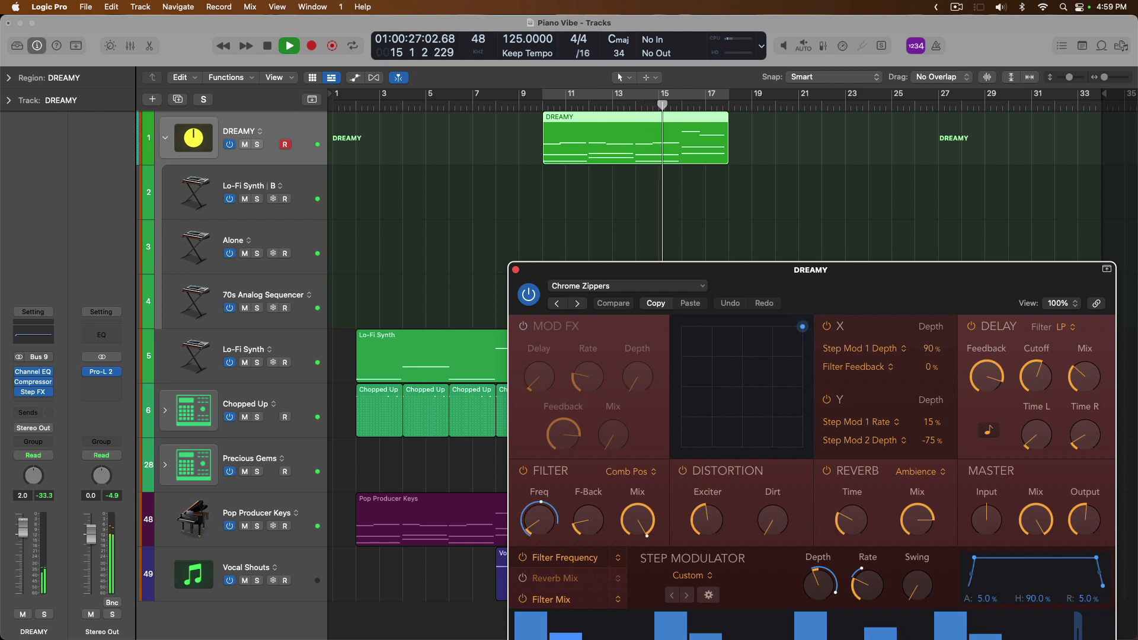
pyautogui.click(216, 438)
pyautogui.click(514, 271)
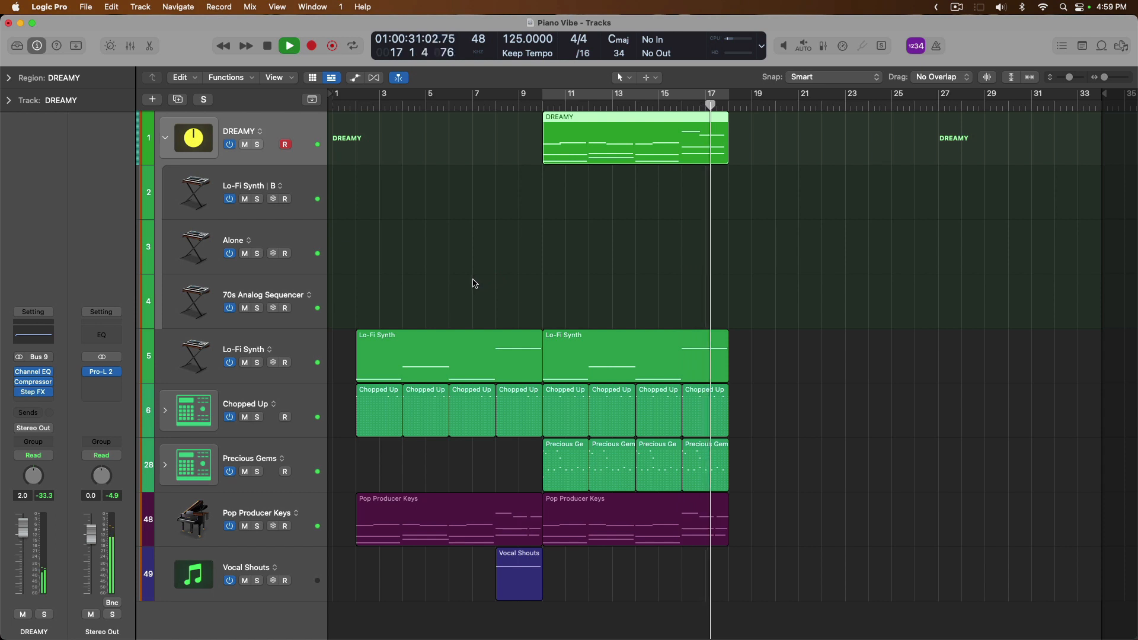
# Step: Stop playback, group the Alone and 70s Analog Sequencer tracks into a nested summing stack within DREAMY, and disarm its recording
pyautogui.press('space')
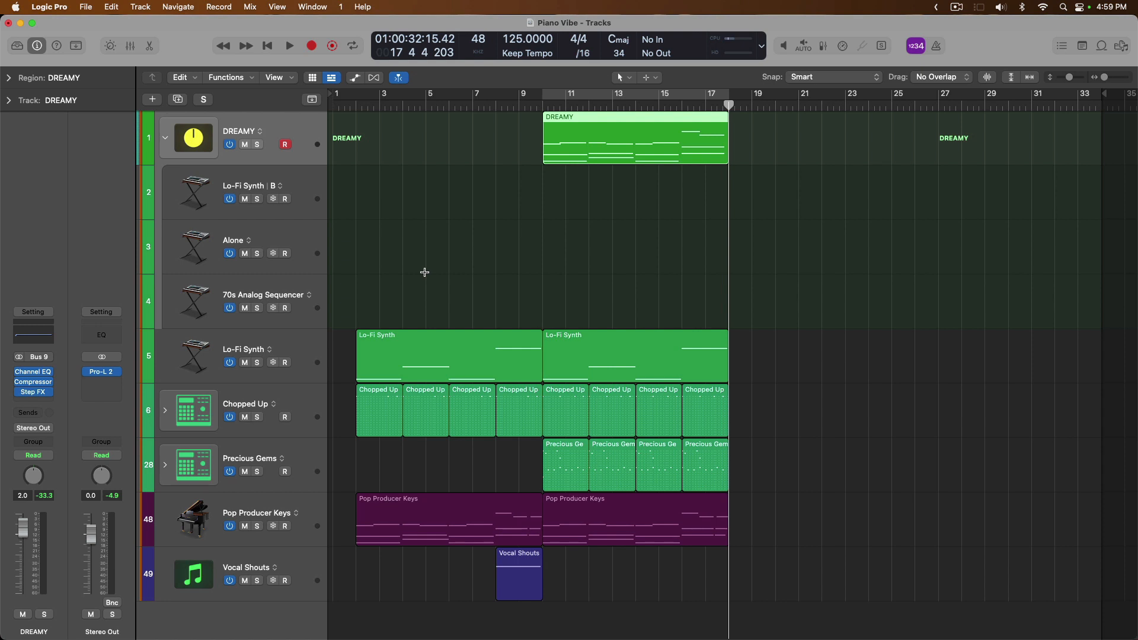
pyautogui.click(313, 246)
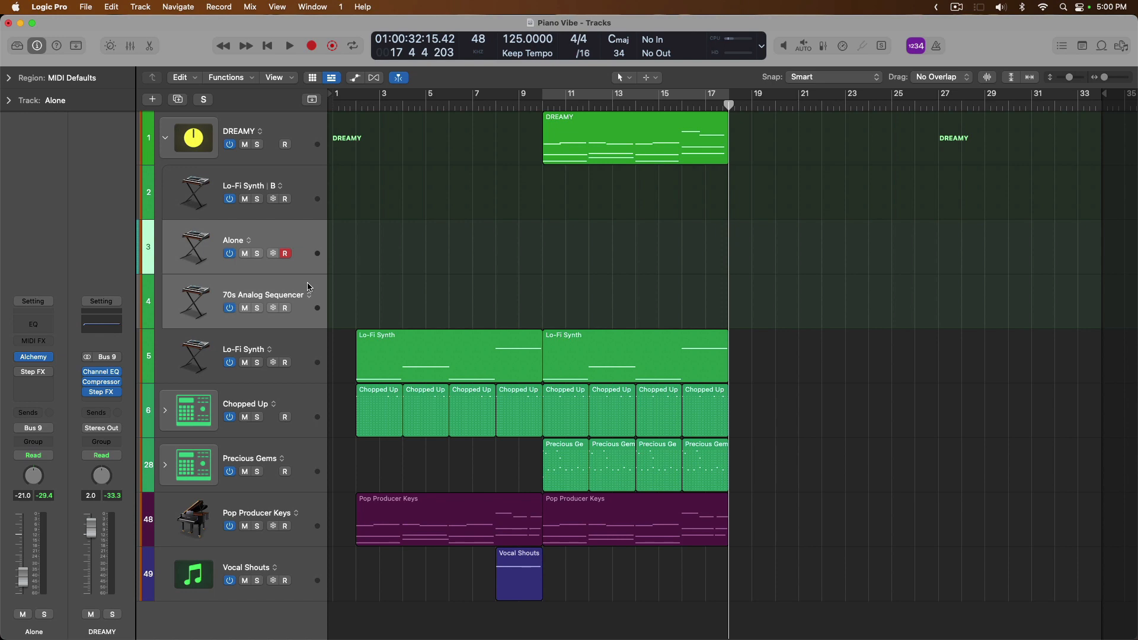
pyautogui.press('super+shift+d')
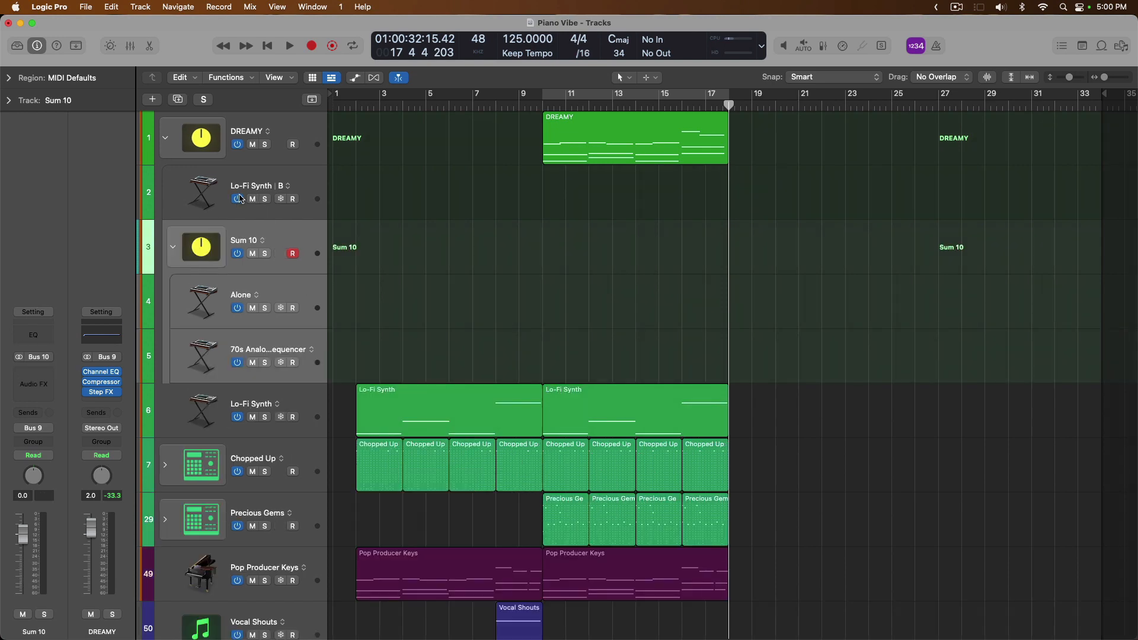
pyautogui.click(293, 253)
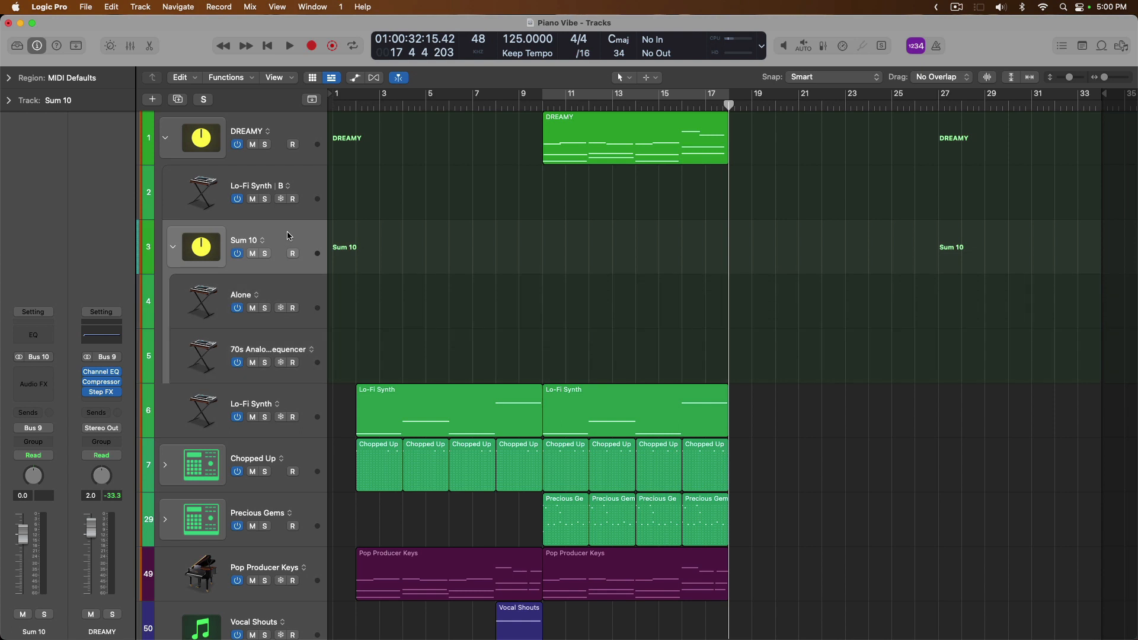
# Step: Insert the Overdrive distortion plug-in in the nested summing stack's first audio effect slot
pyautogui.click(28, 384)
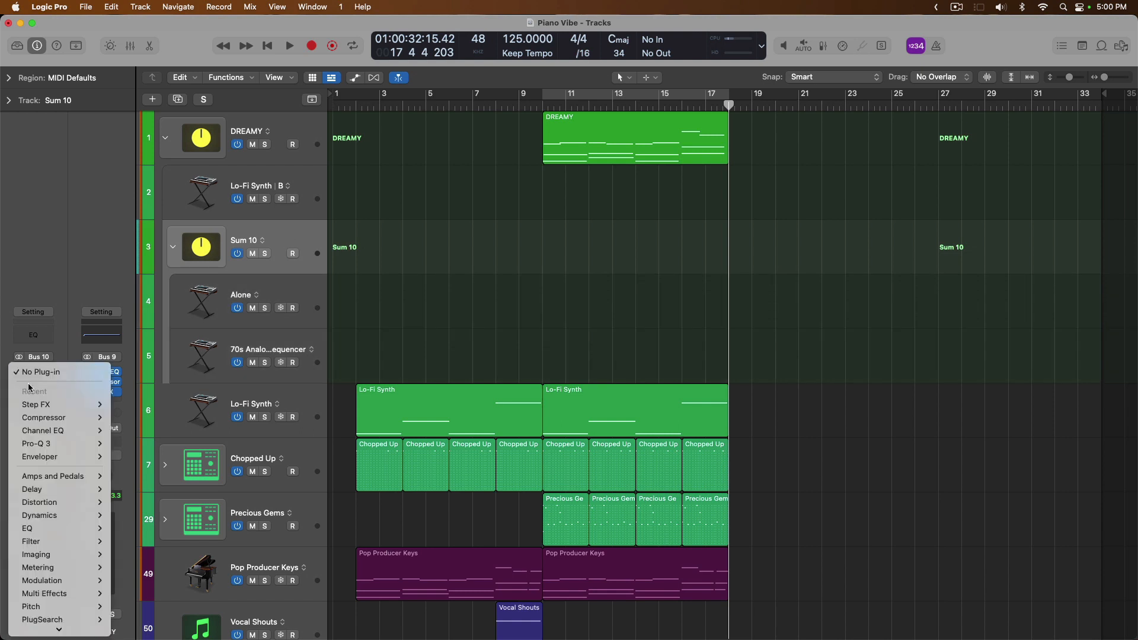
pyautogui.moveTo(47, 502)
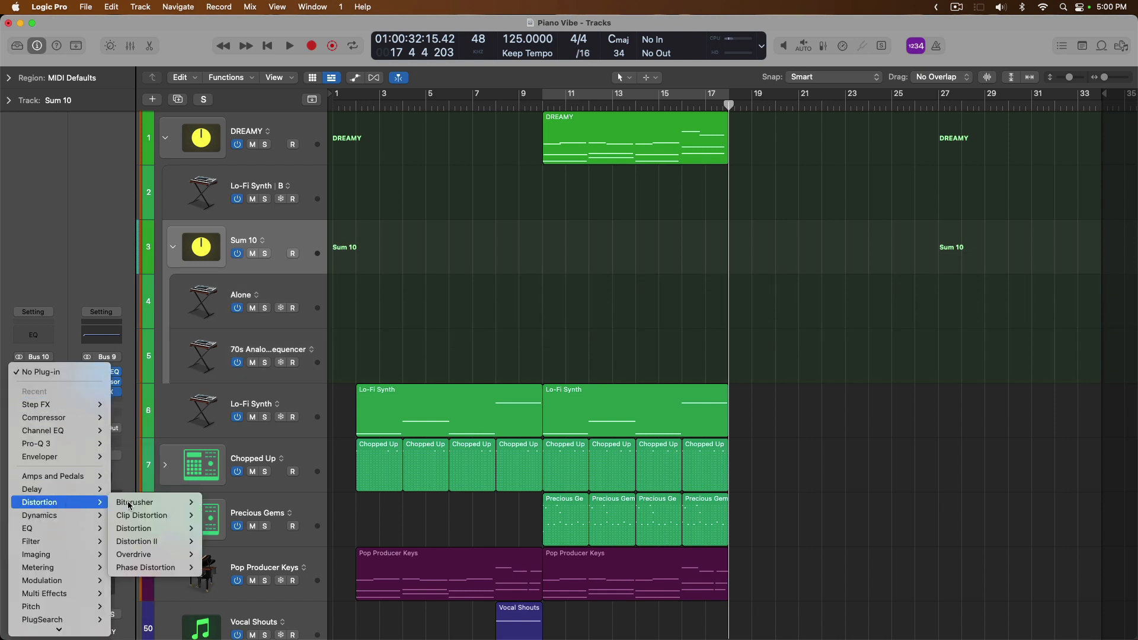
pyautogui.click(222, 567)
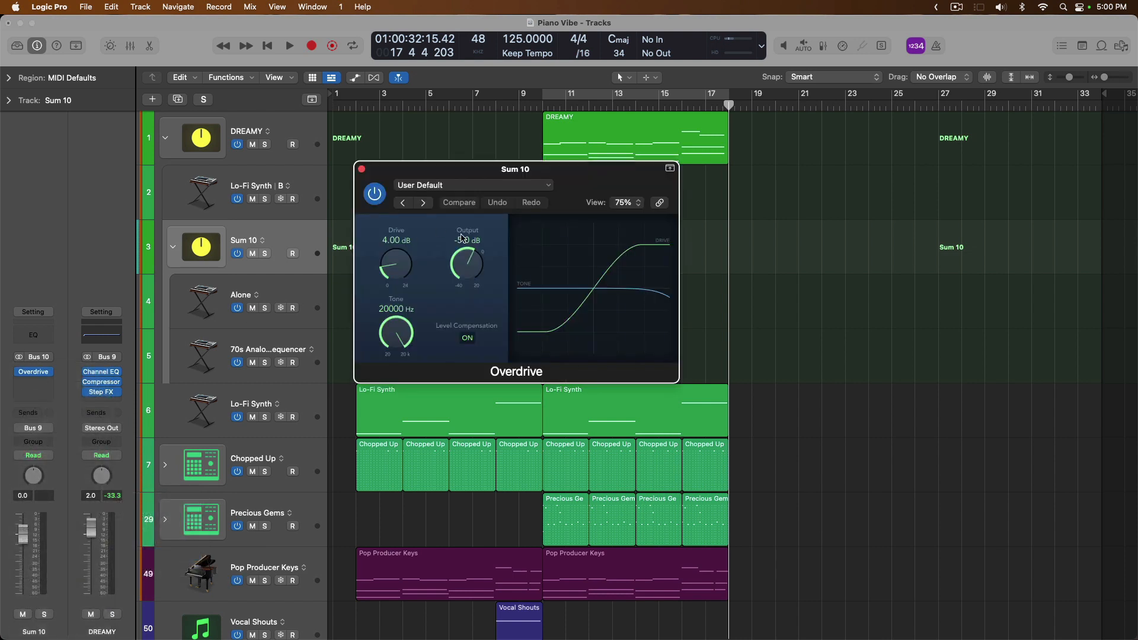
# Step: Play the mix while setting the nested stack's Overdrive to 9.75 dB drive and -2.0 dB output
pyautogui.press('space')
pyautogui.moveTo(396, 263); pyautogui.dragTo(397, 226)
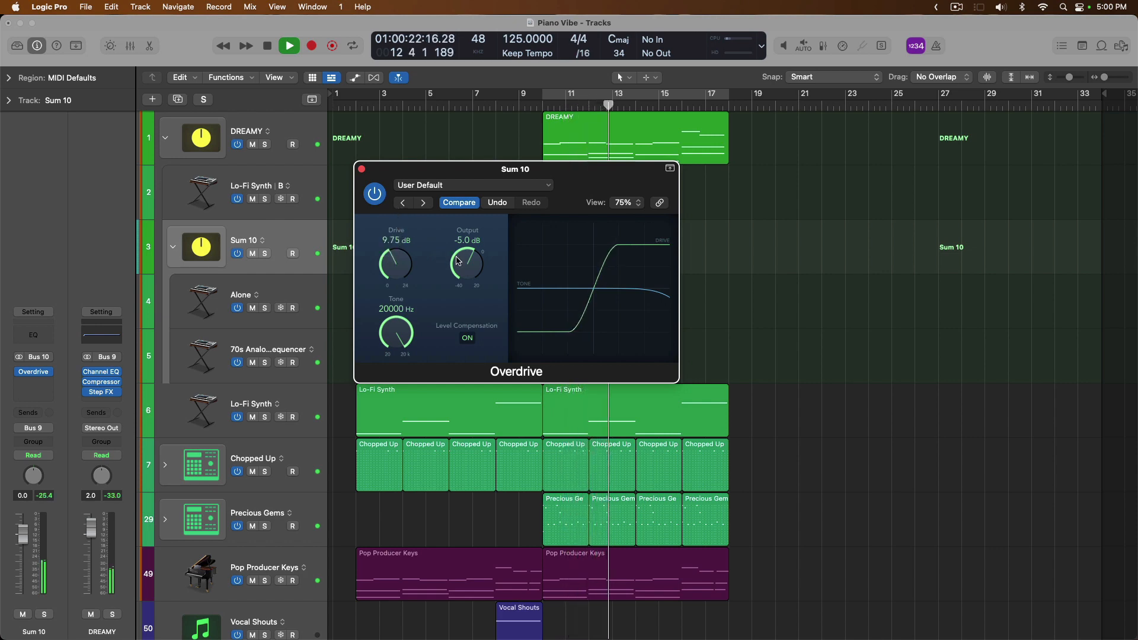
pyautogui.moveTo(464, 264); pyautogui.dragTo(461, 254)
# Step: Compare the sound with Overdrive bypassed and re-enabled, close its window and stop playback
pyautogui.click(375, 194)
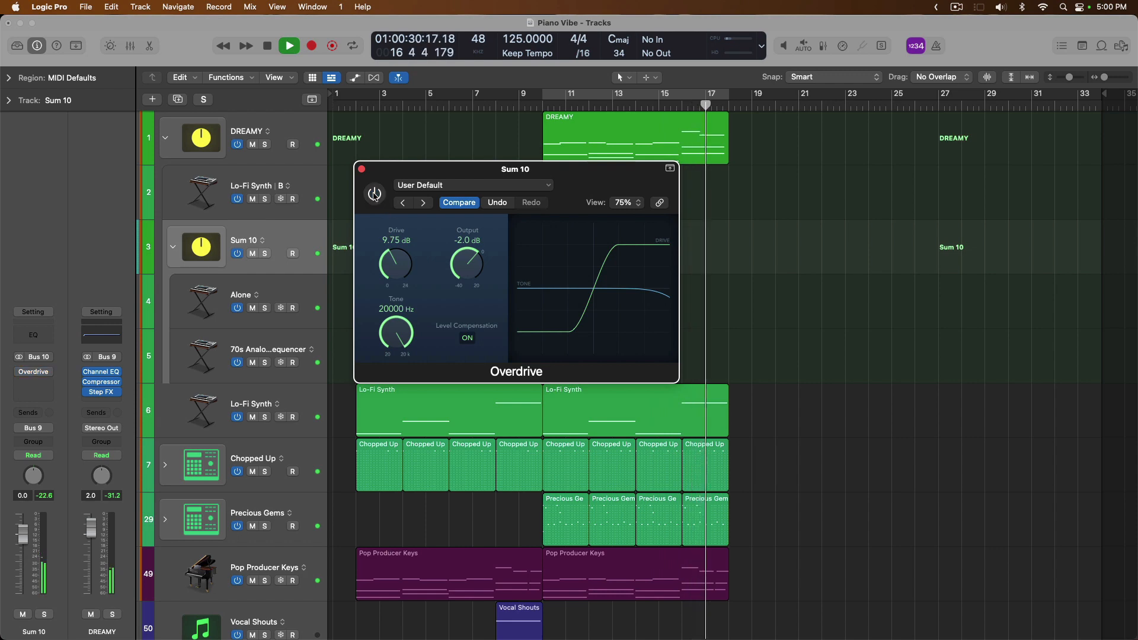
pyautogui.click(375, 194)
pyautogui.click(362, 170)
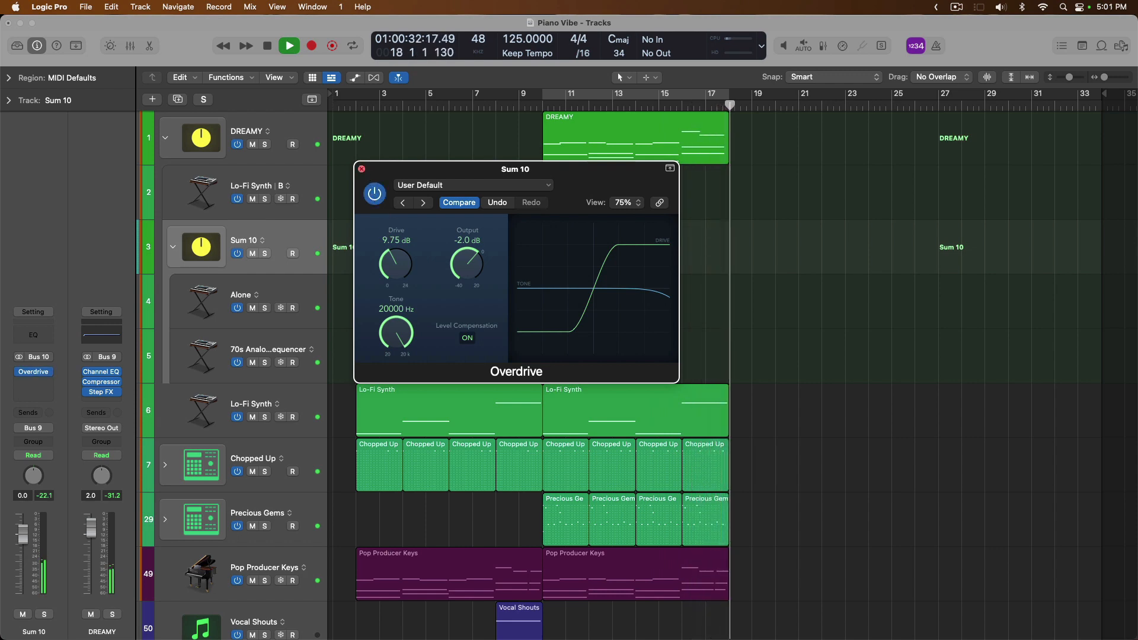
pyautogui.press('space')
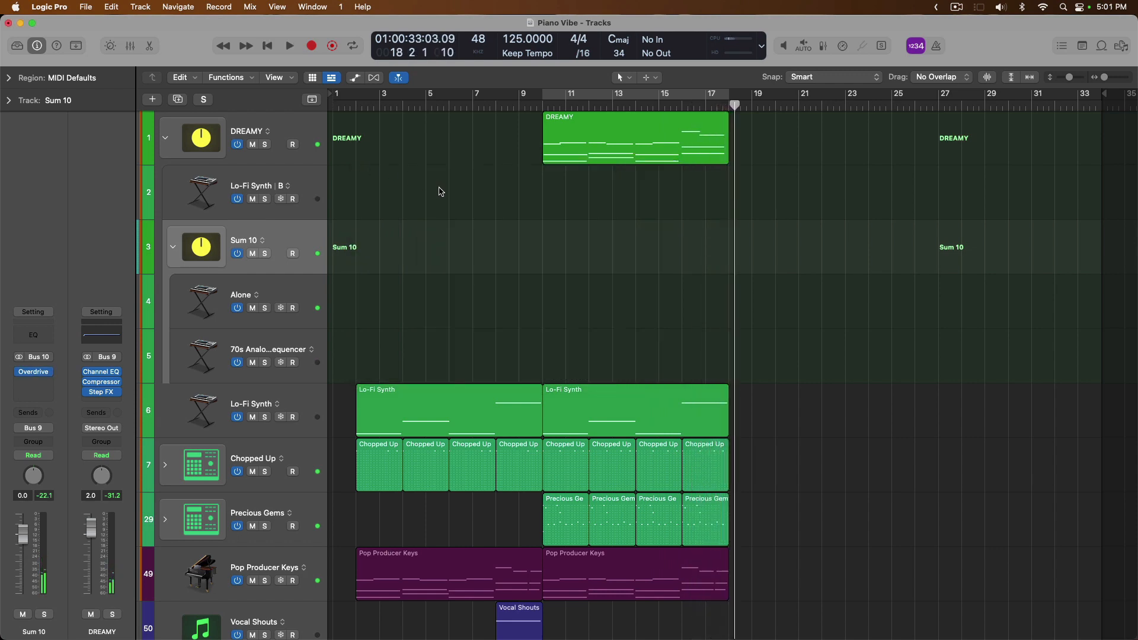